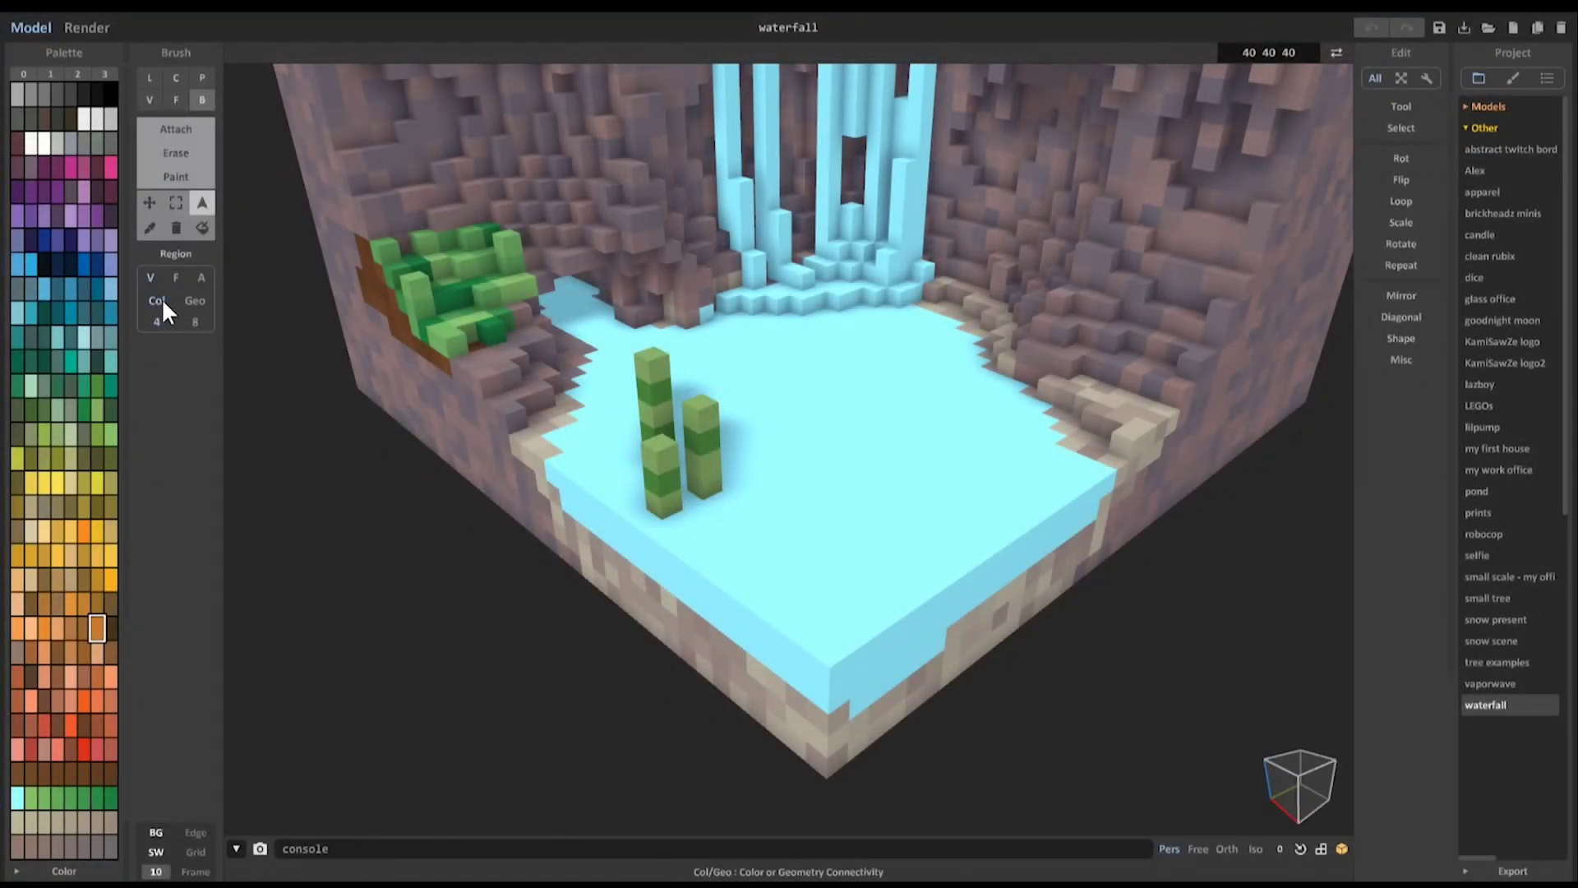
- Set region selection to match by colour and select the connected water voxels of the pond and waterfall
left_click(161, 298)
left_click(819, 436)
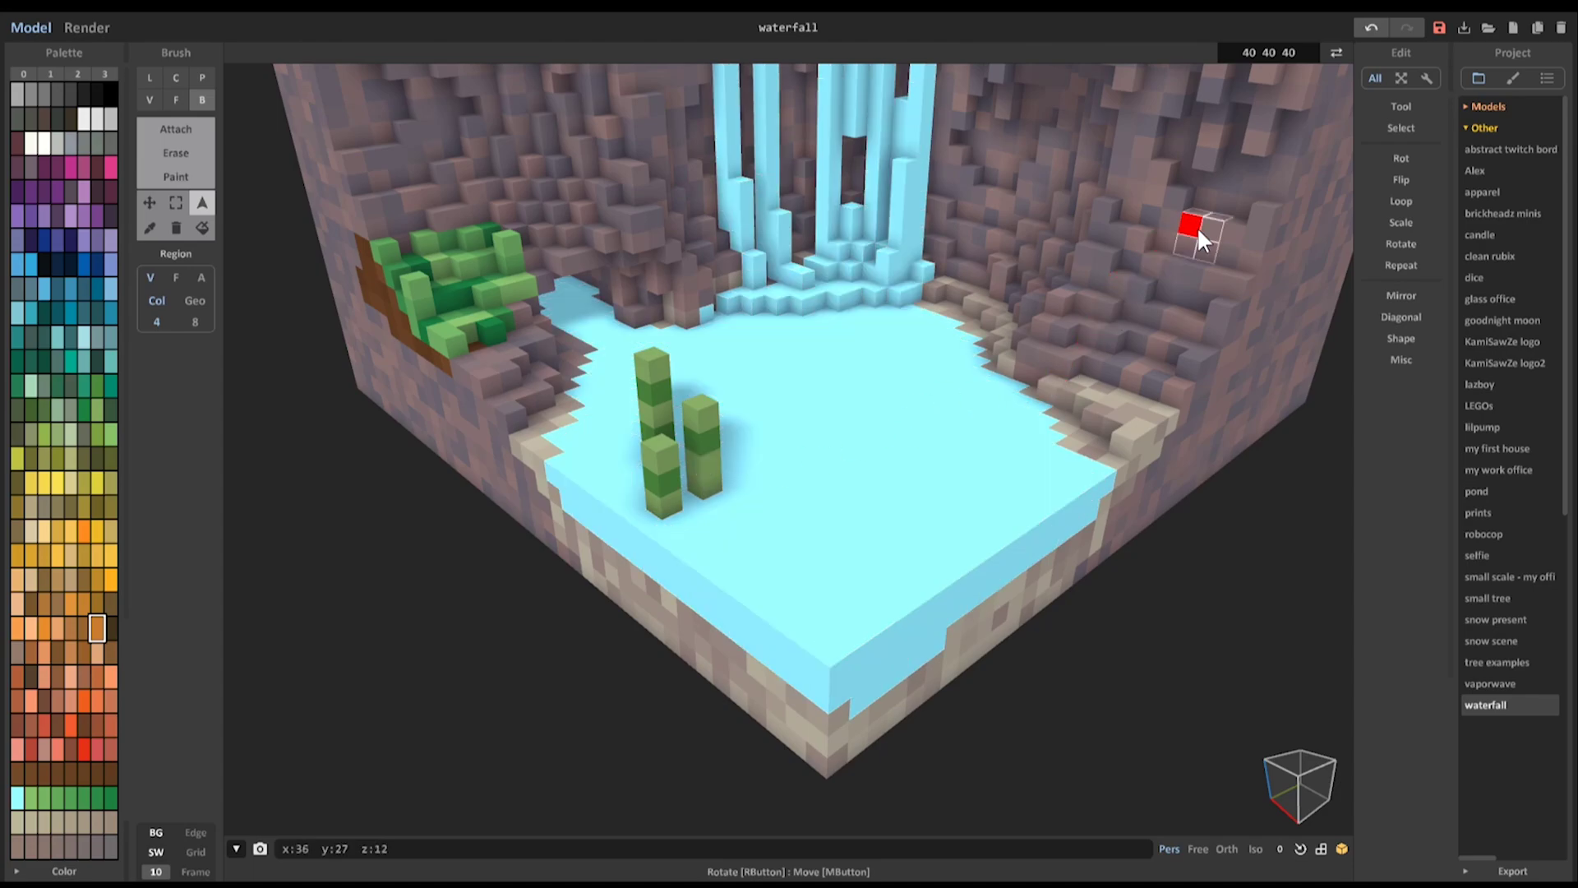
right_click_drag(1211, 362, 950, 343)
left_click(881, 326)
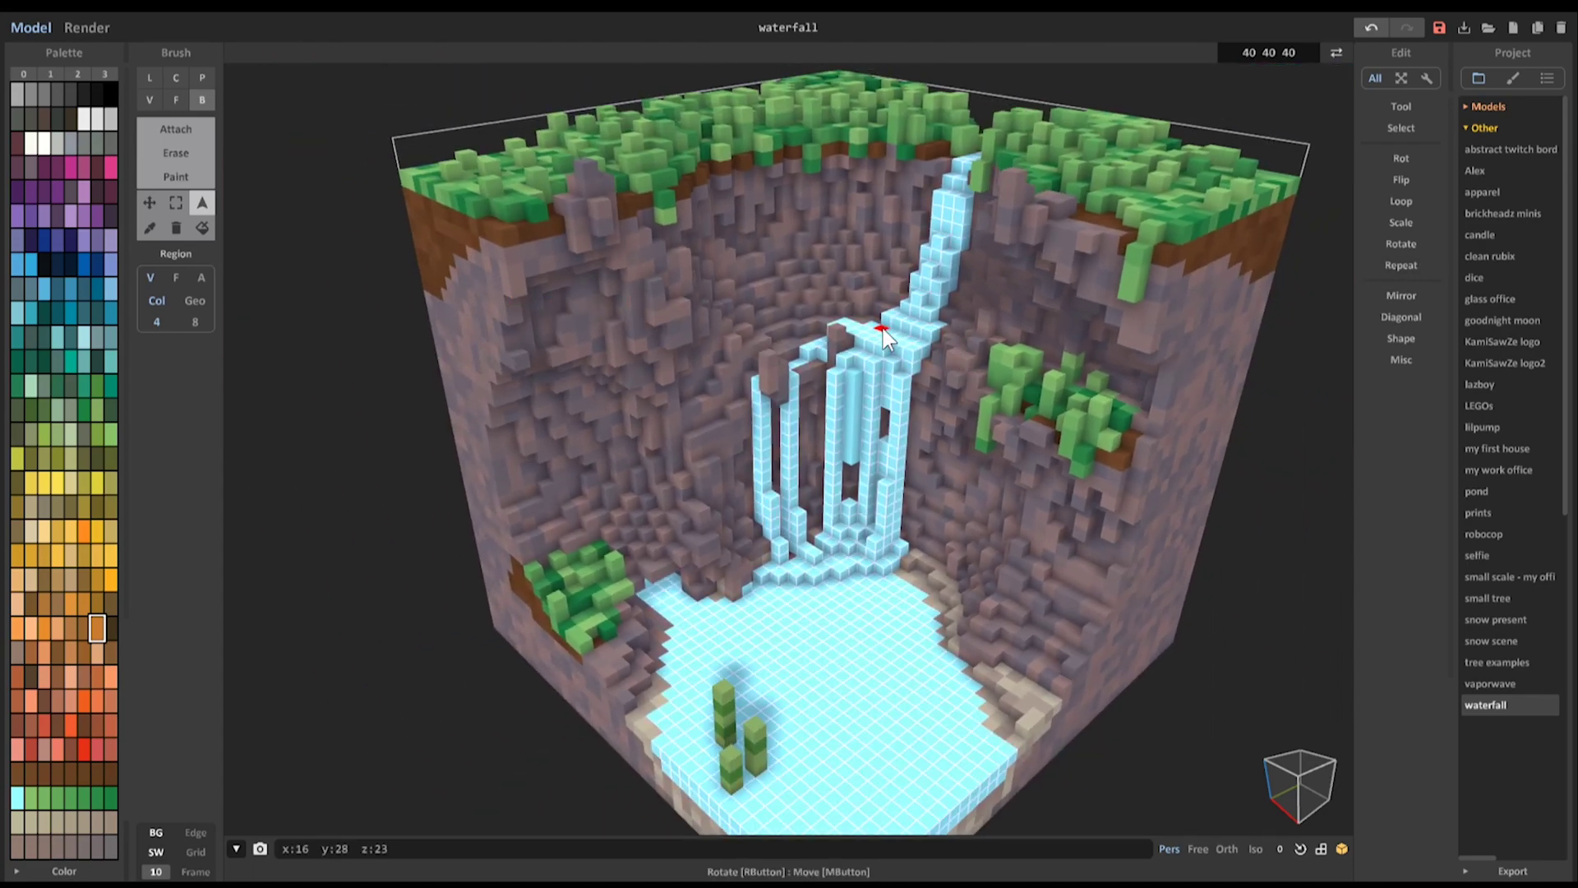
- Set the neighbour search to 8 directions and region-select same-coloured rock voxels on the cliff
left_click(195, 321)
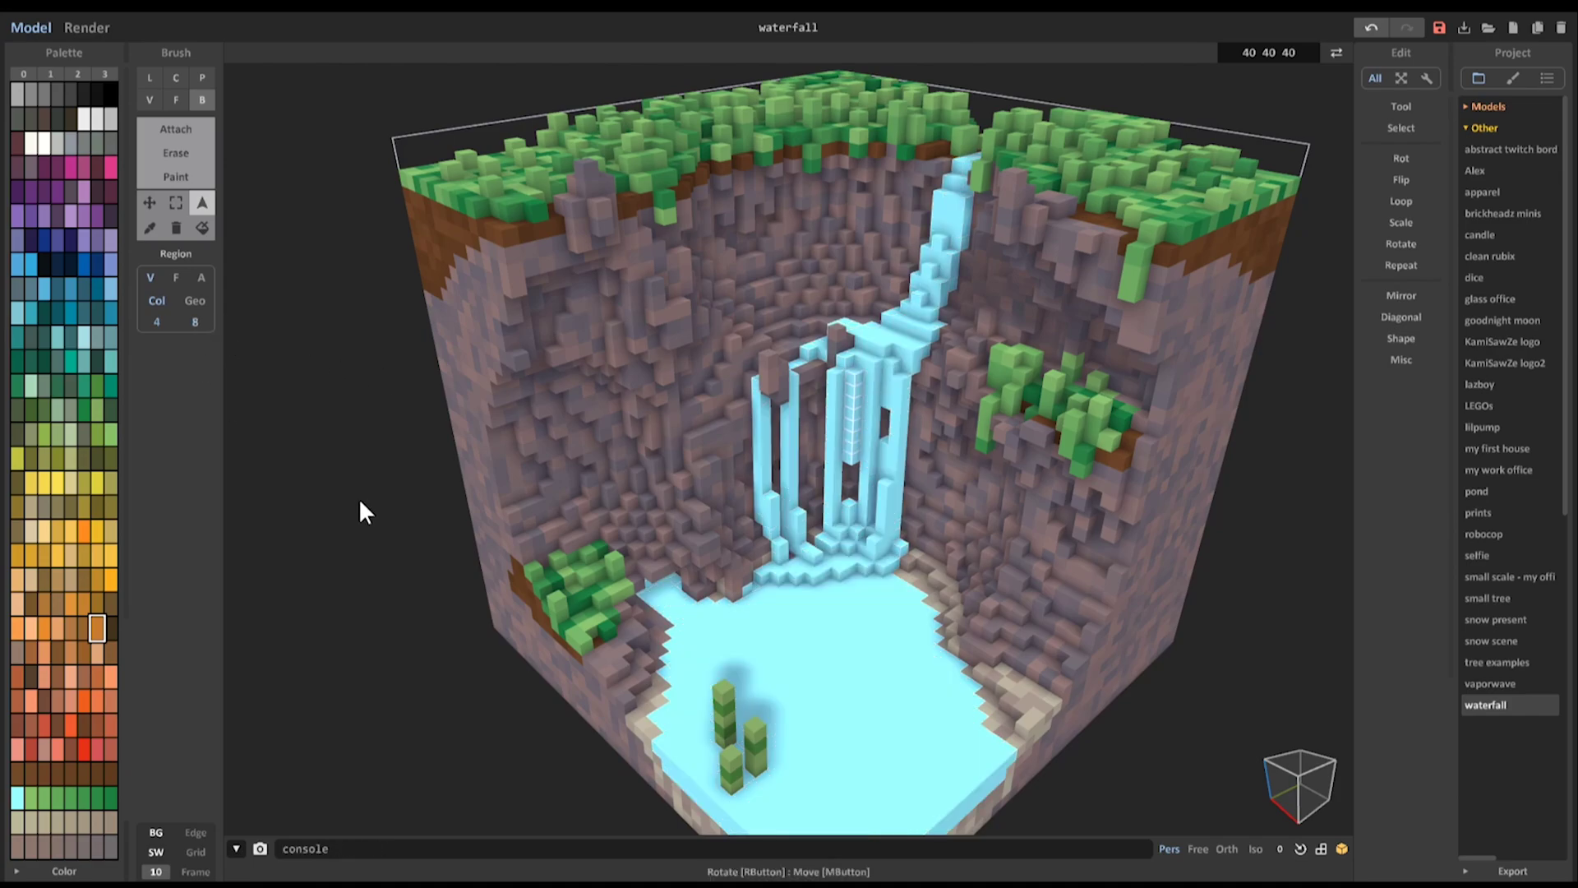
left_click(1099, 578)
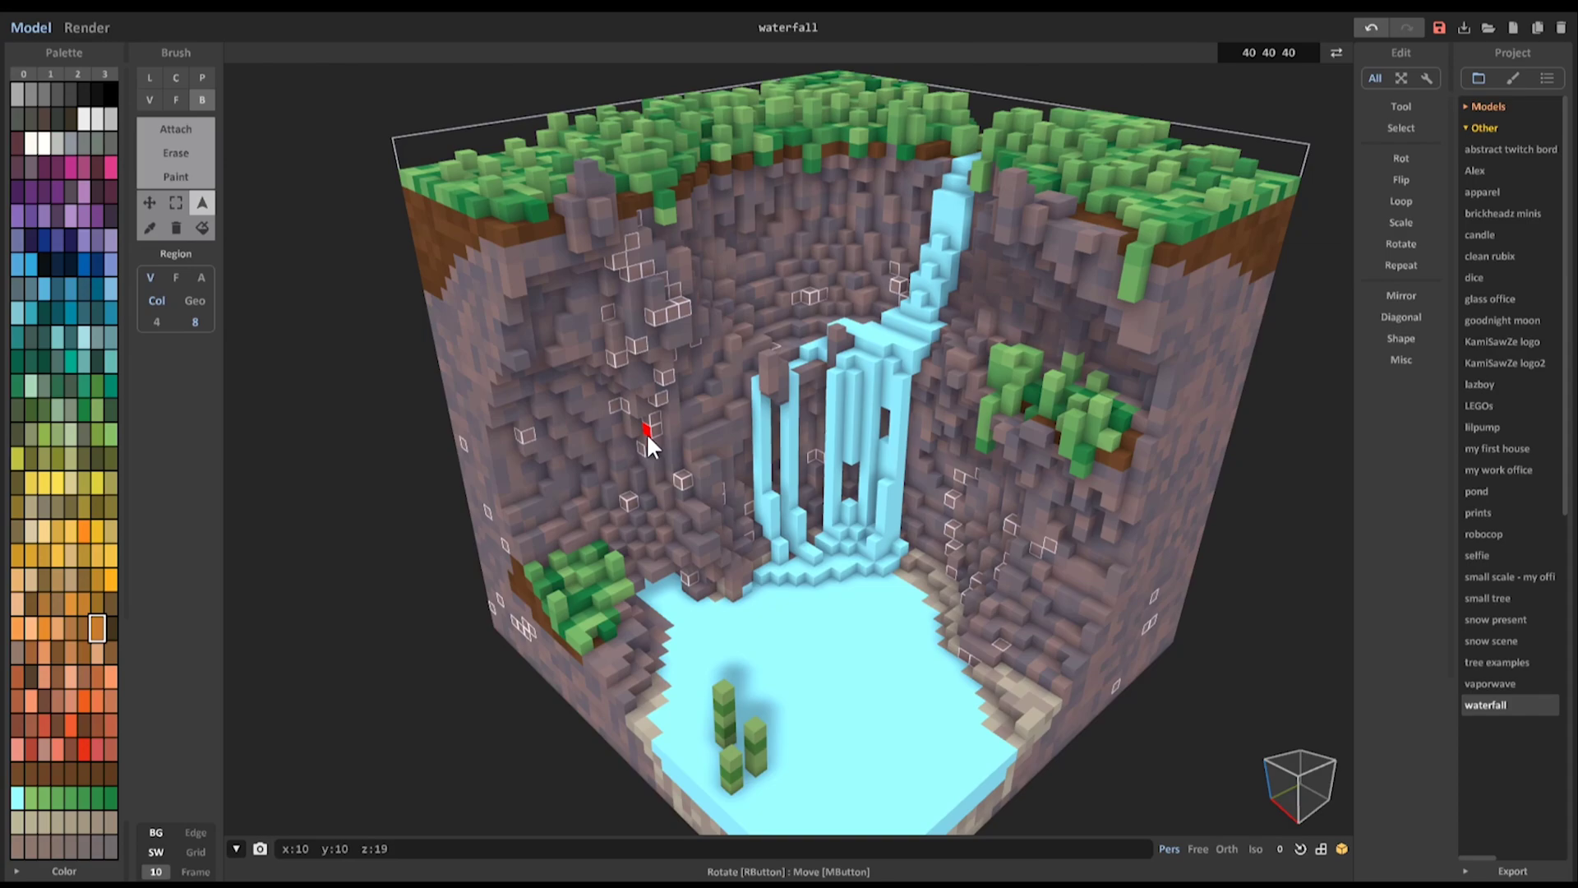
- Region-select the whole connected scene by geometry, then switch the region mode to faces
left_click(195, 300)
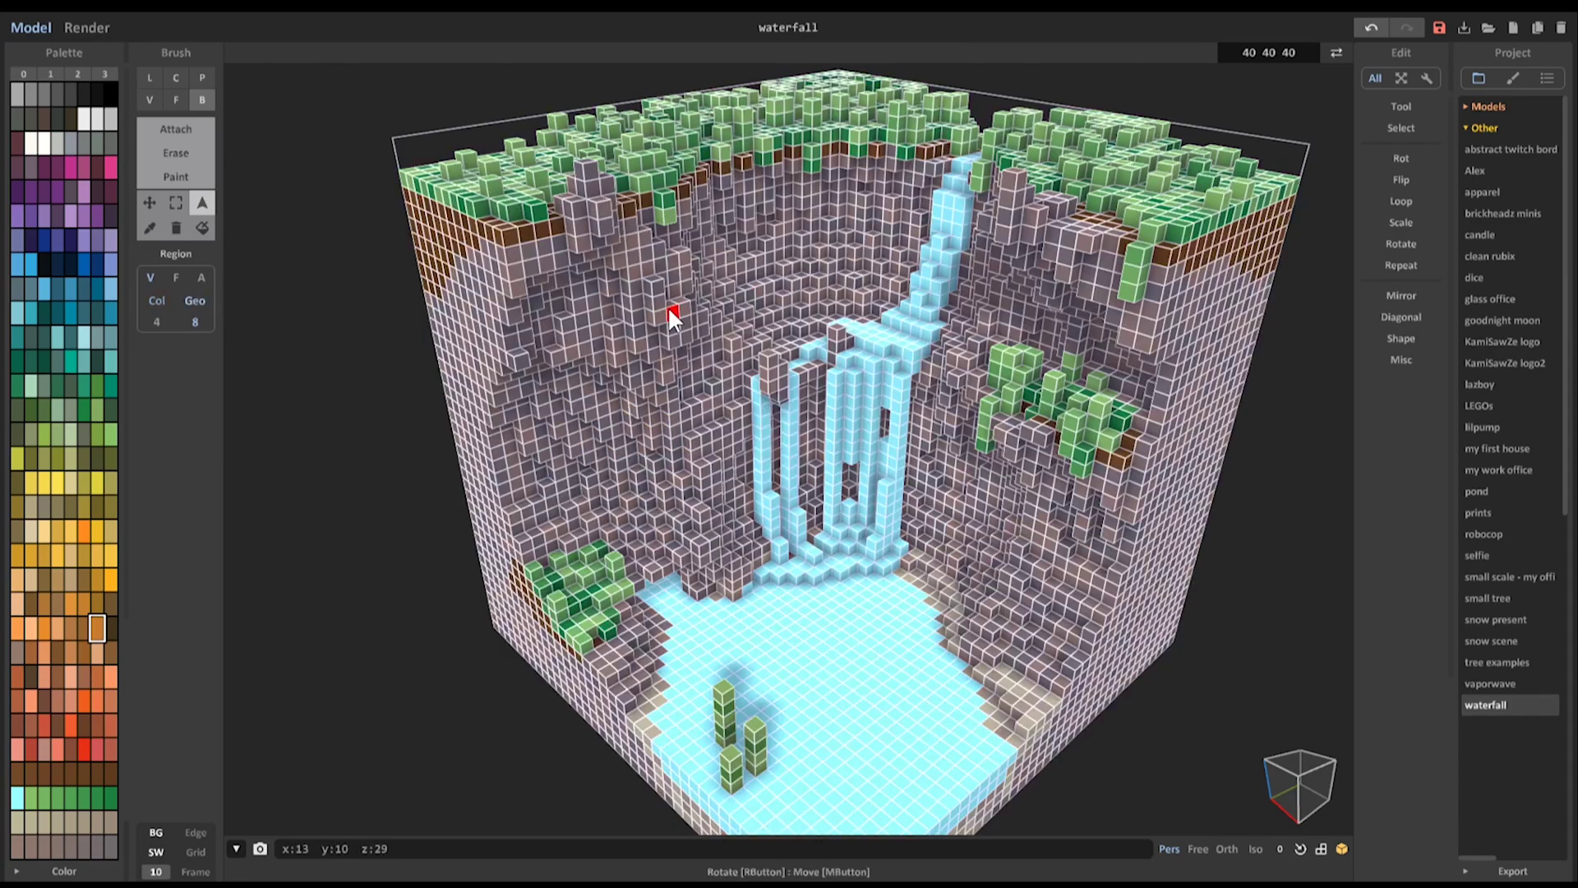
left_click(176, 277)
scroll(877, 734, "up", 5)
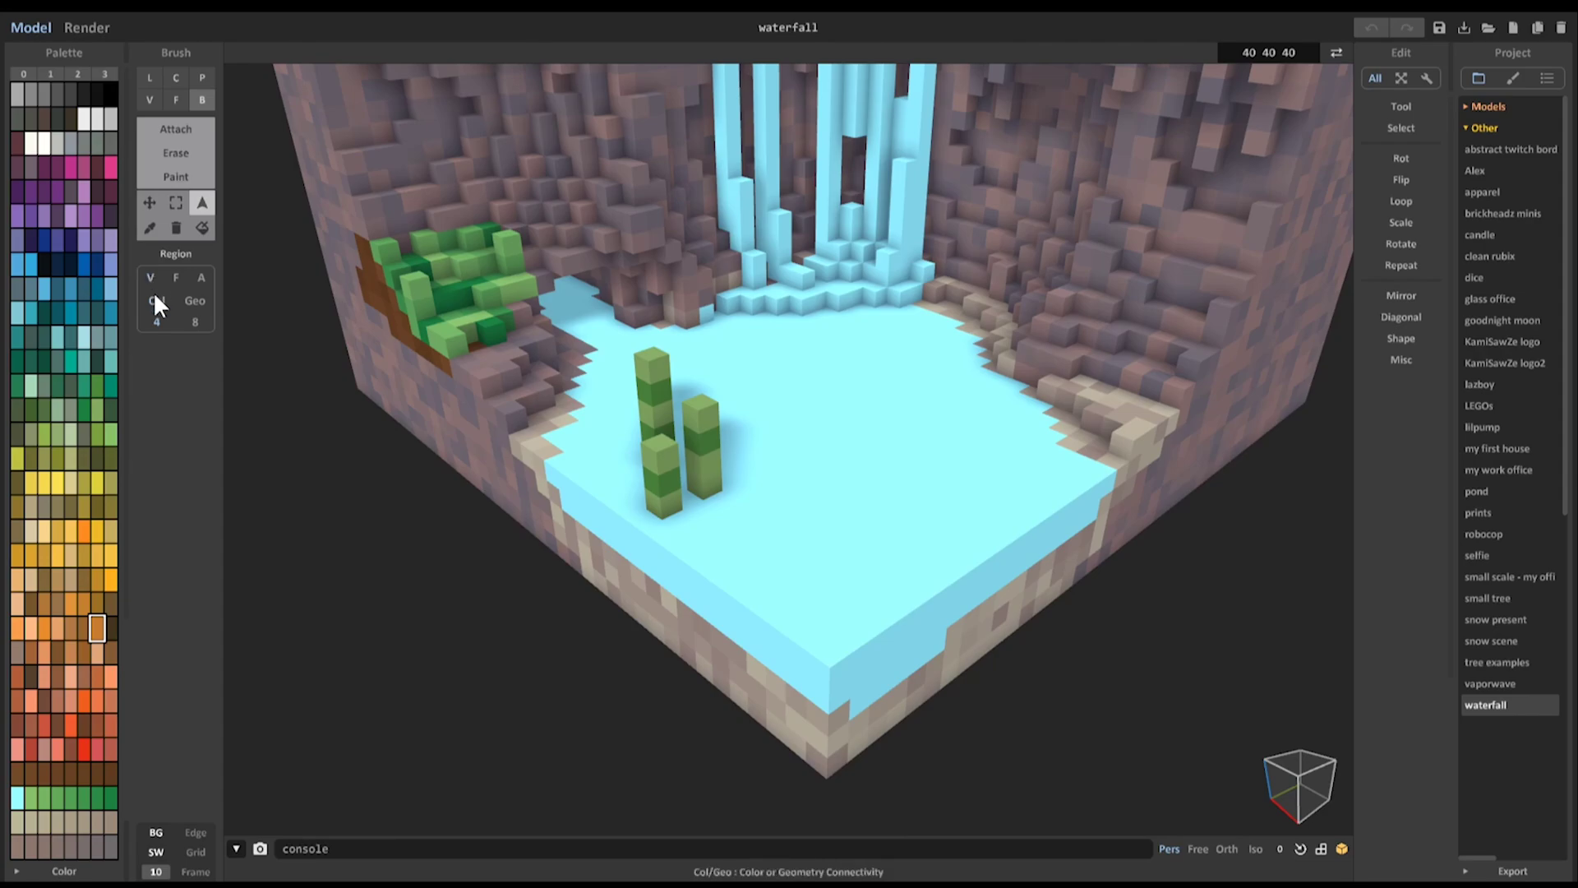
- Region-select the pond's water by colour, then set geometry connectivity and pick the rock wall
left_click(813, 440)
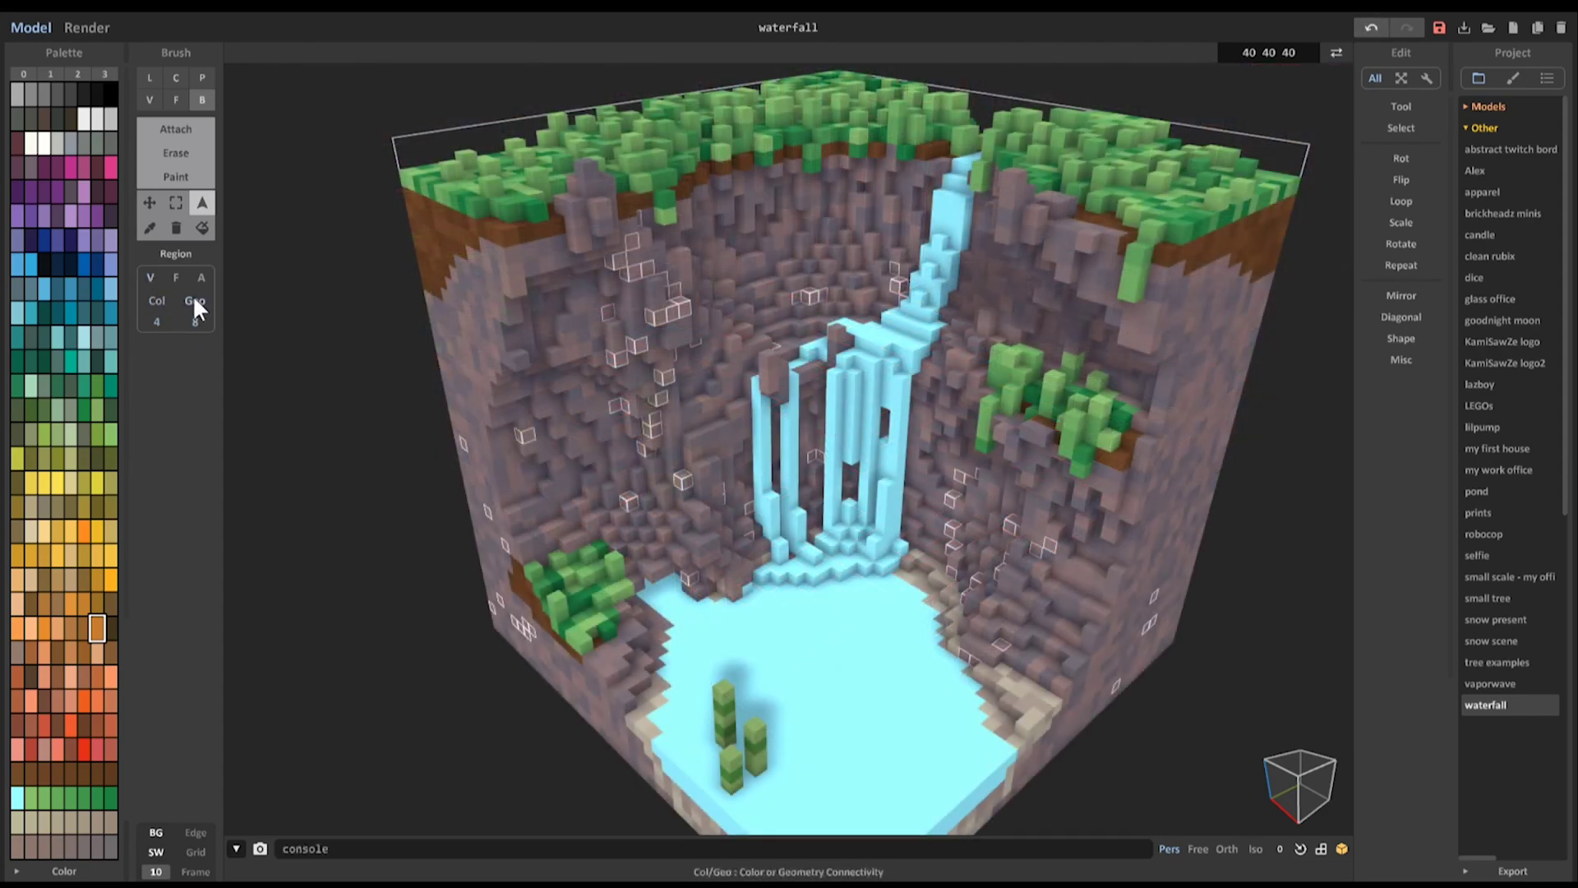
left_click(194, 300)
left_click(669, 312)
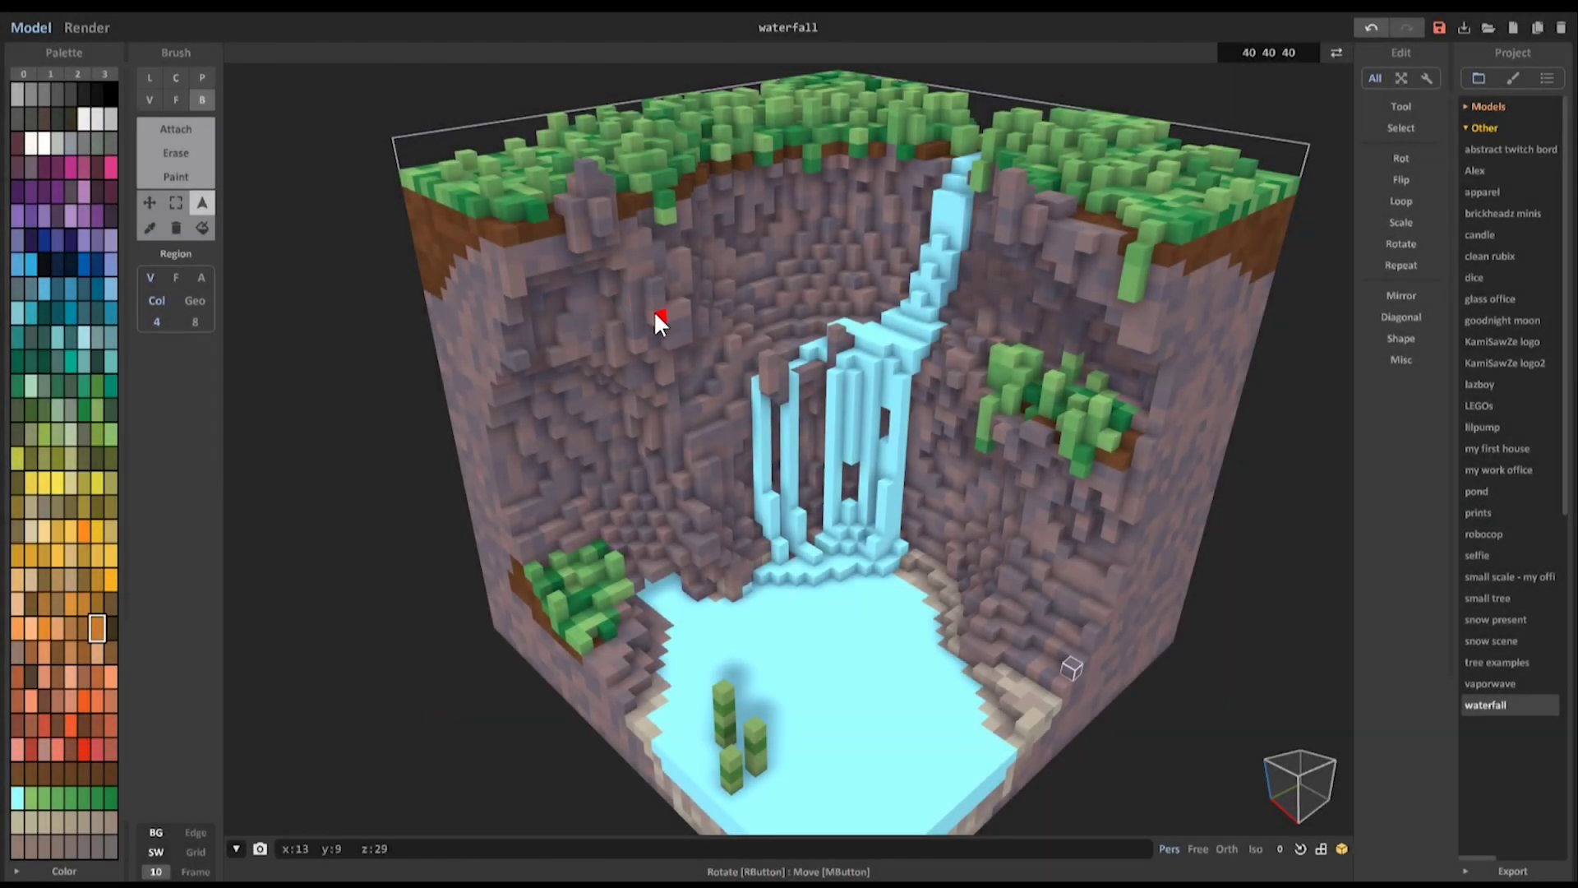
- Colour-select the water with 4-direction and 8-direction neighbour search, then same-coloured rock voxels on the lower cliff
left_click(881, 328)
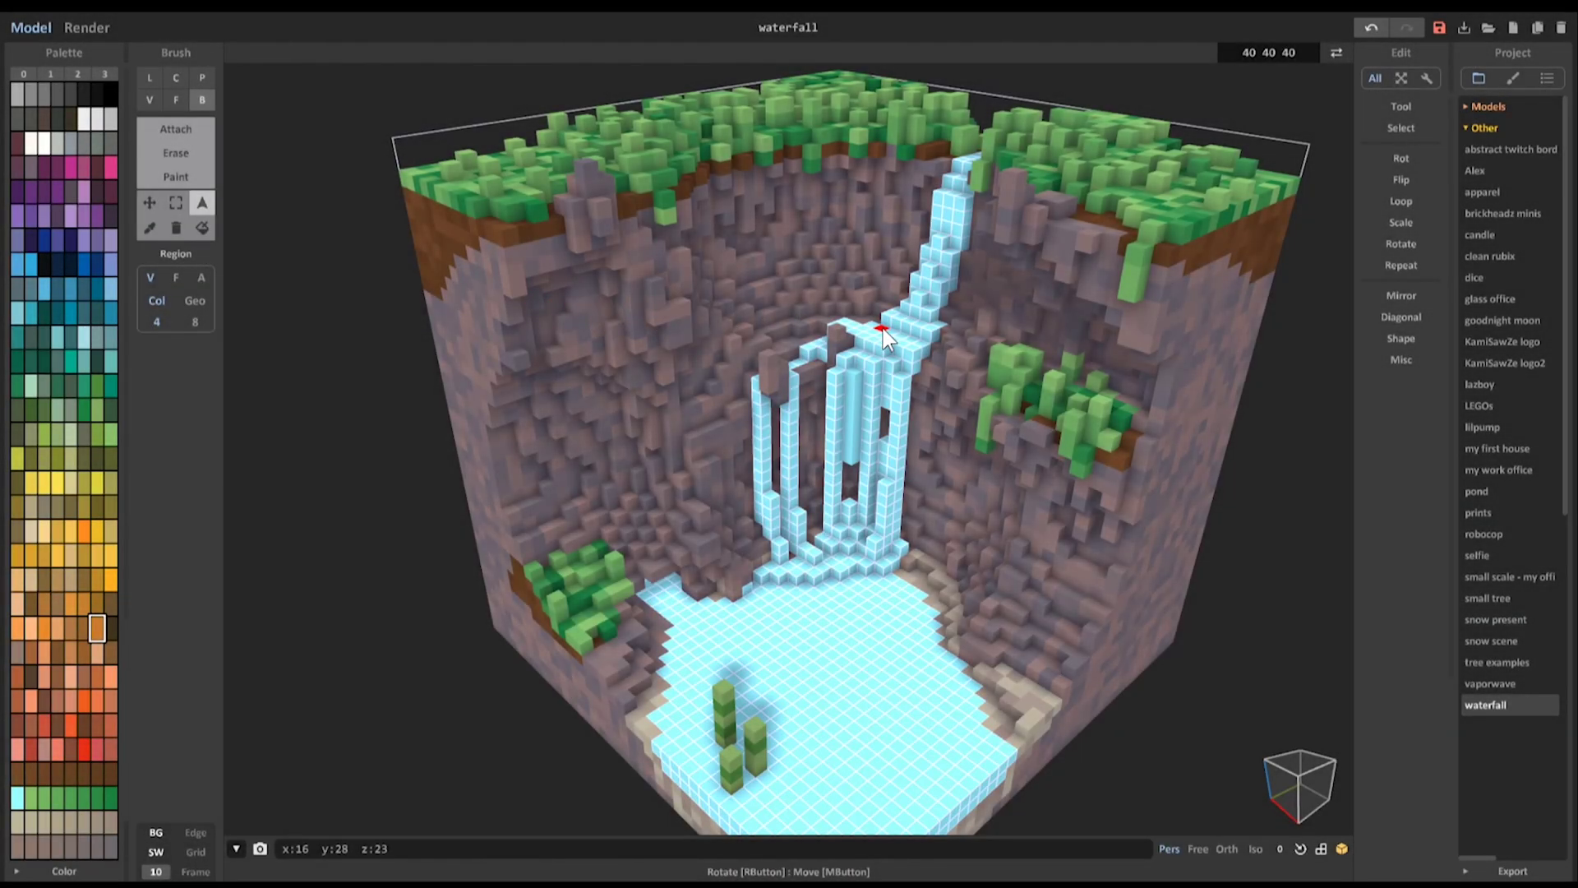
left_click(850, 426)
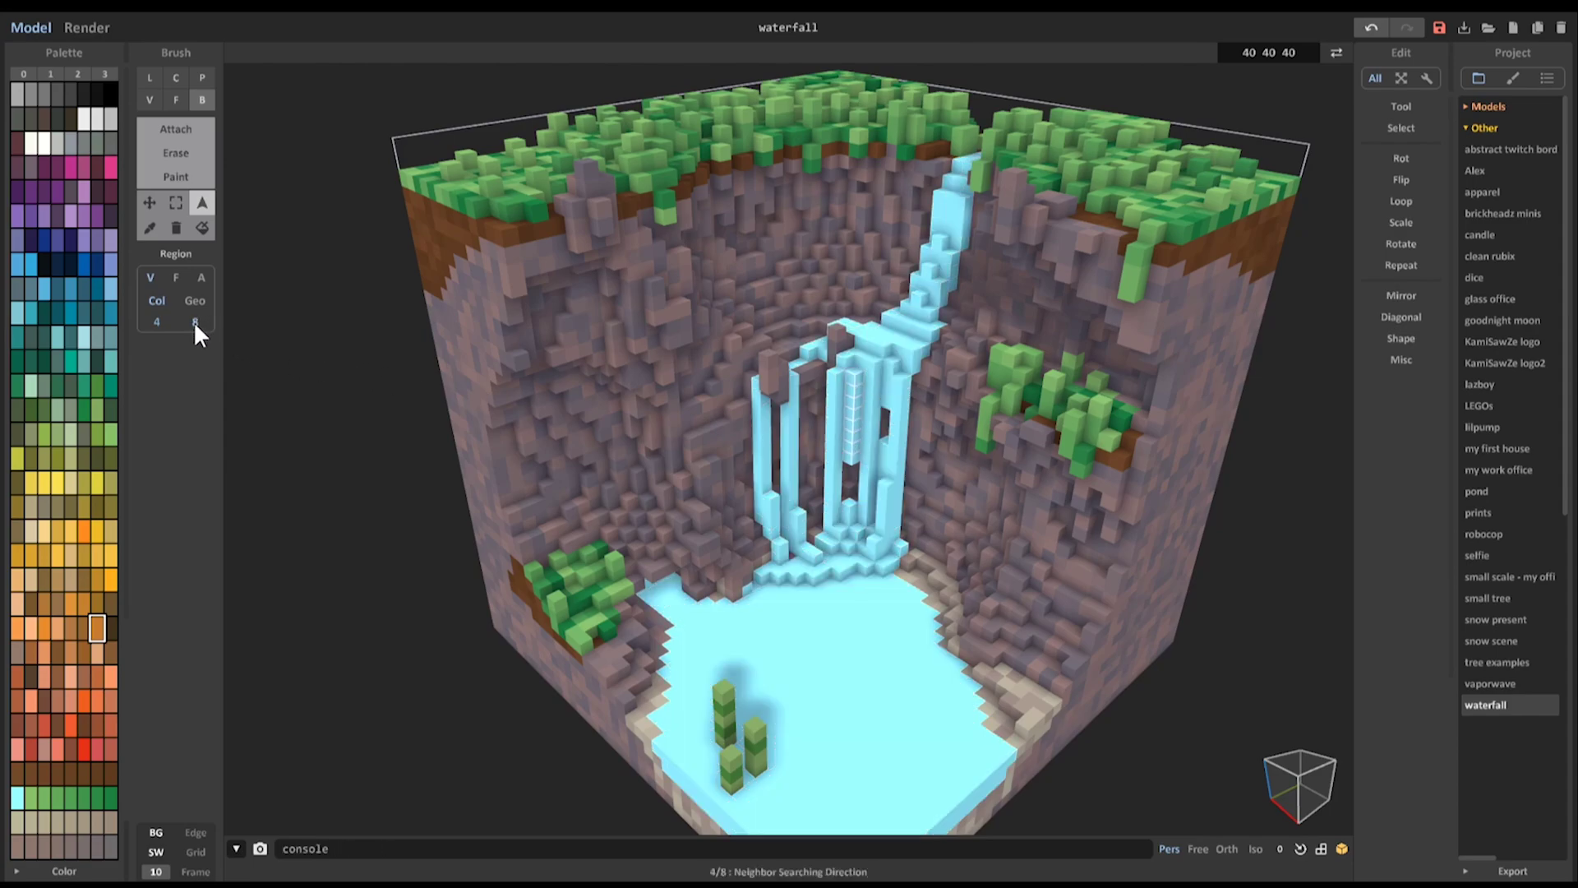
left_click(832, 431)
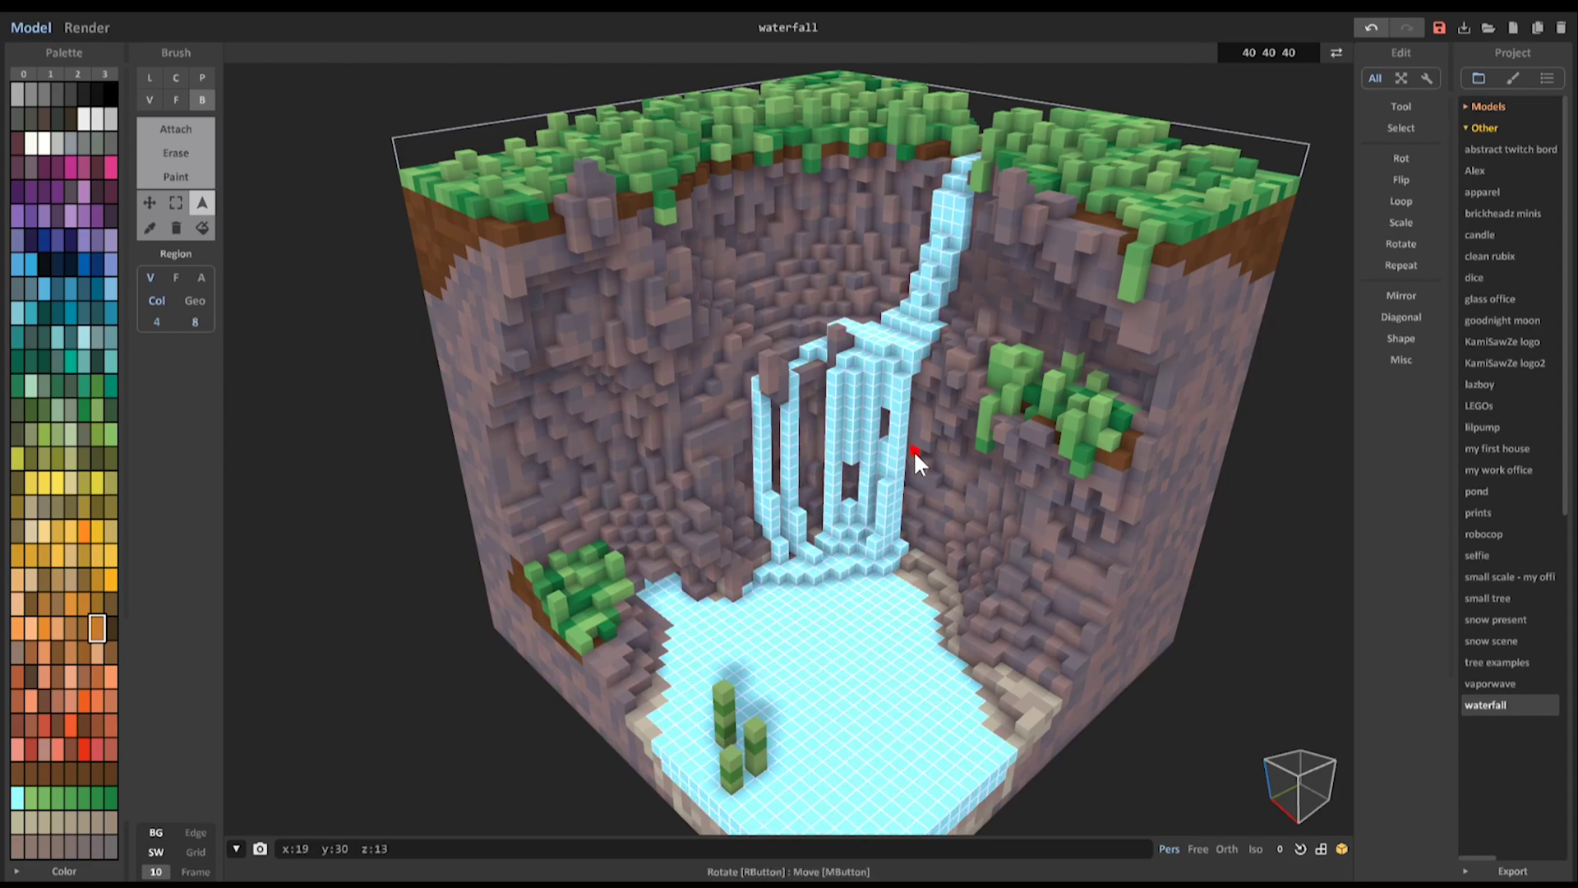
left_click(1094, 574)
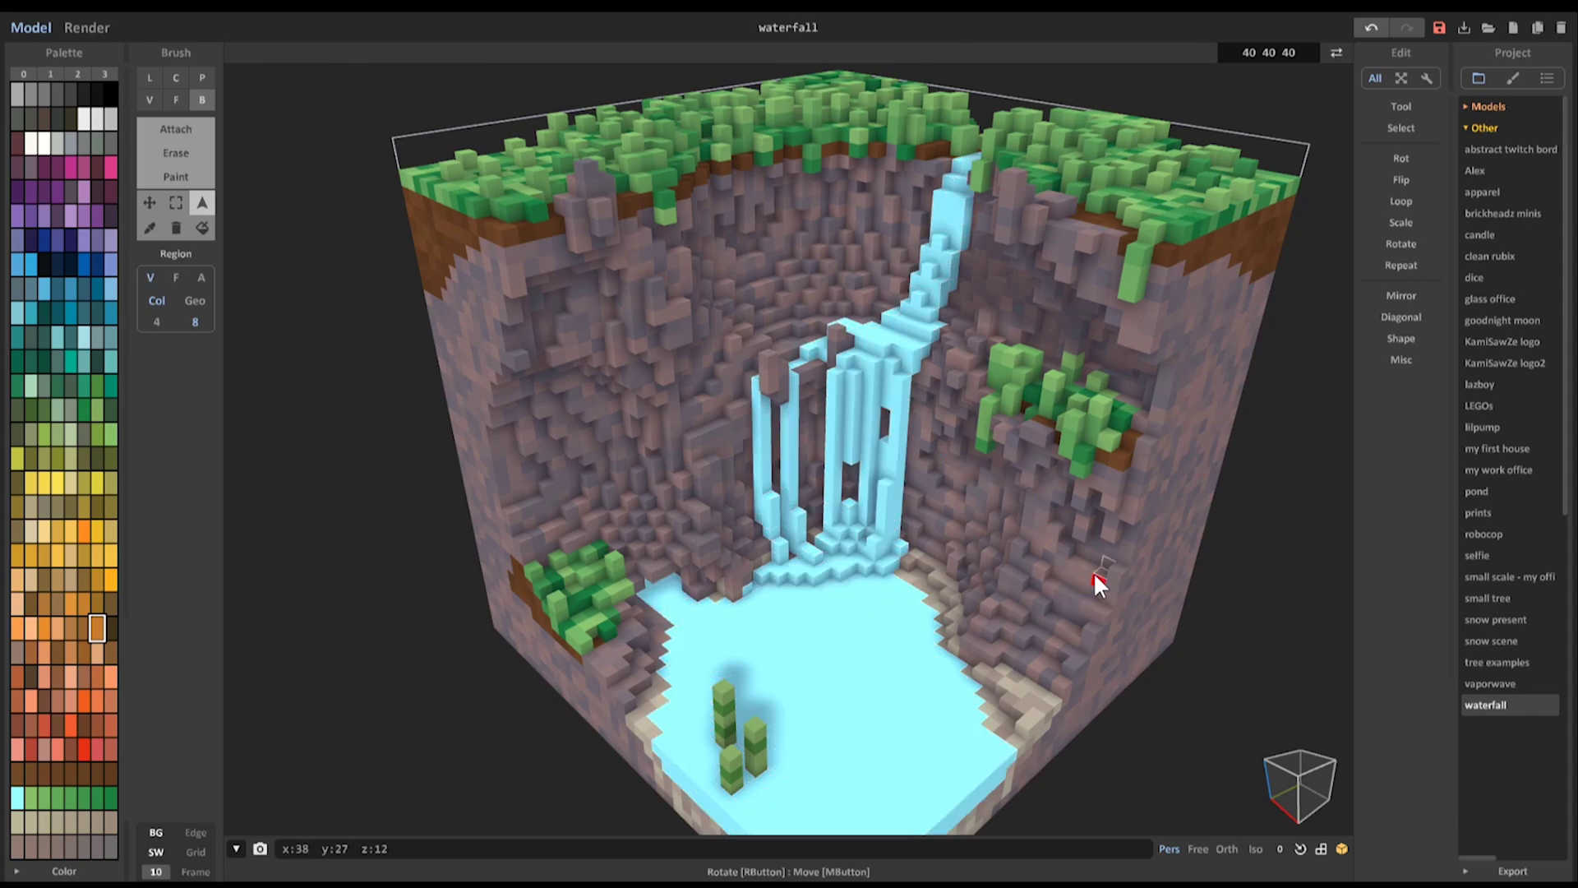
left_click(1033, 714)
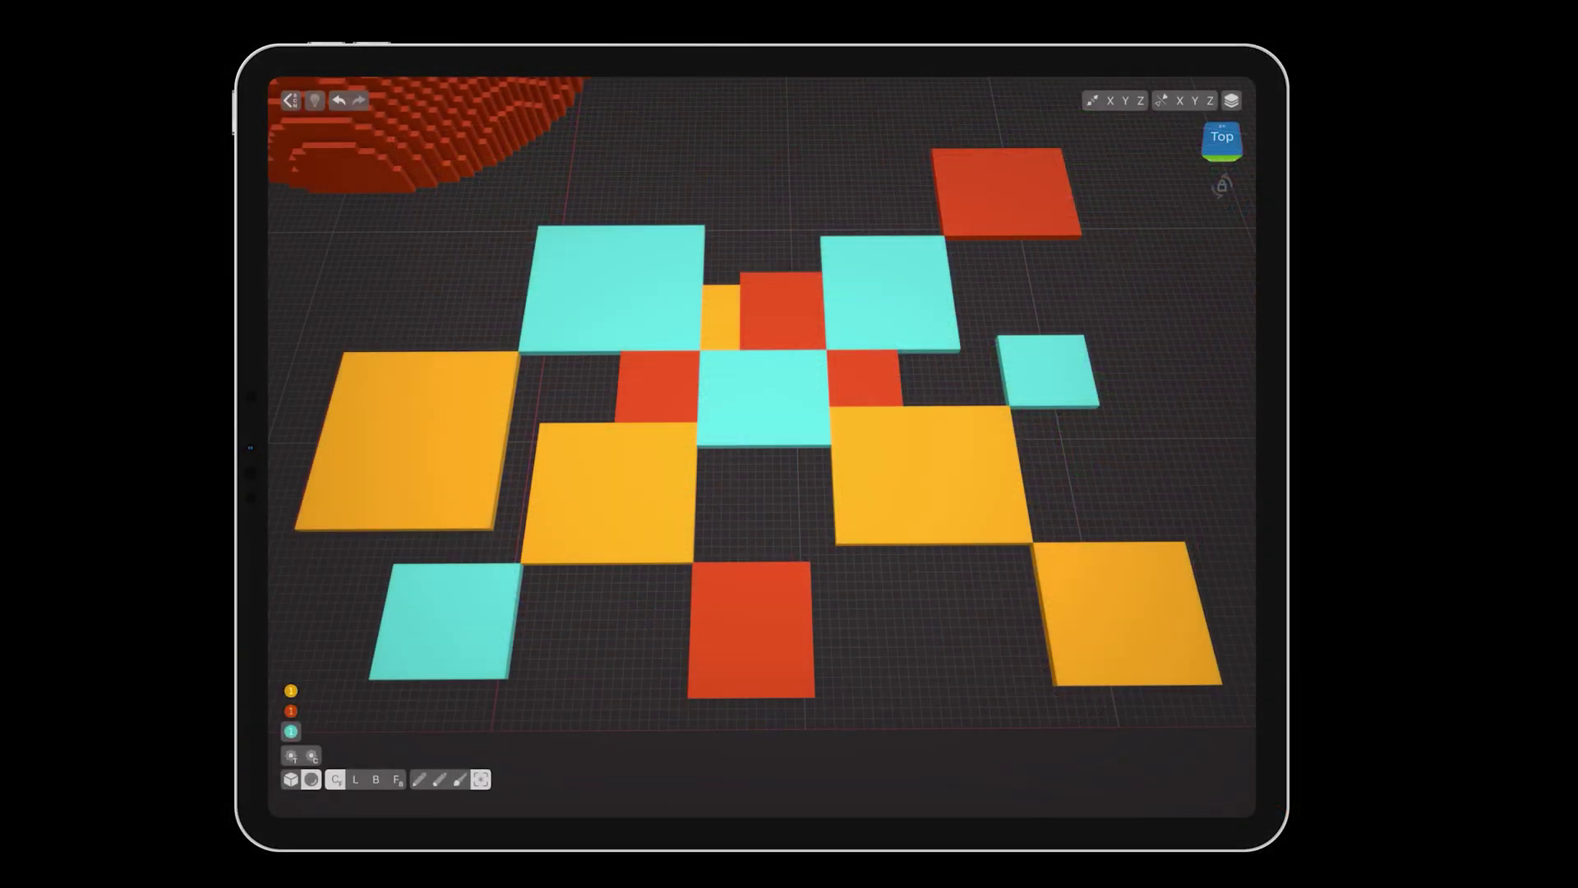
- Switch to Voxel Max and select all connected tiles, then separate groups of adjoining tile faces in Face Mode - 4
double_click(765, 616)
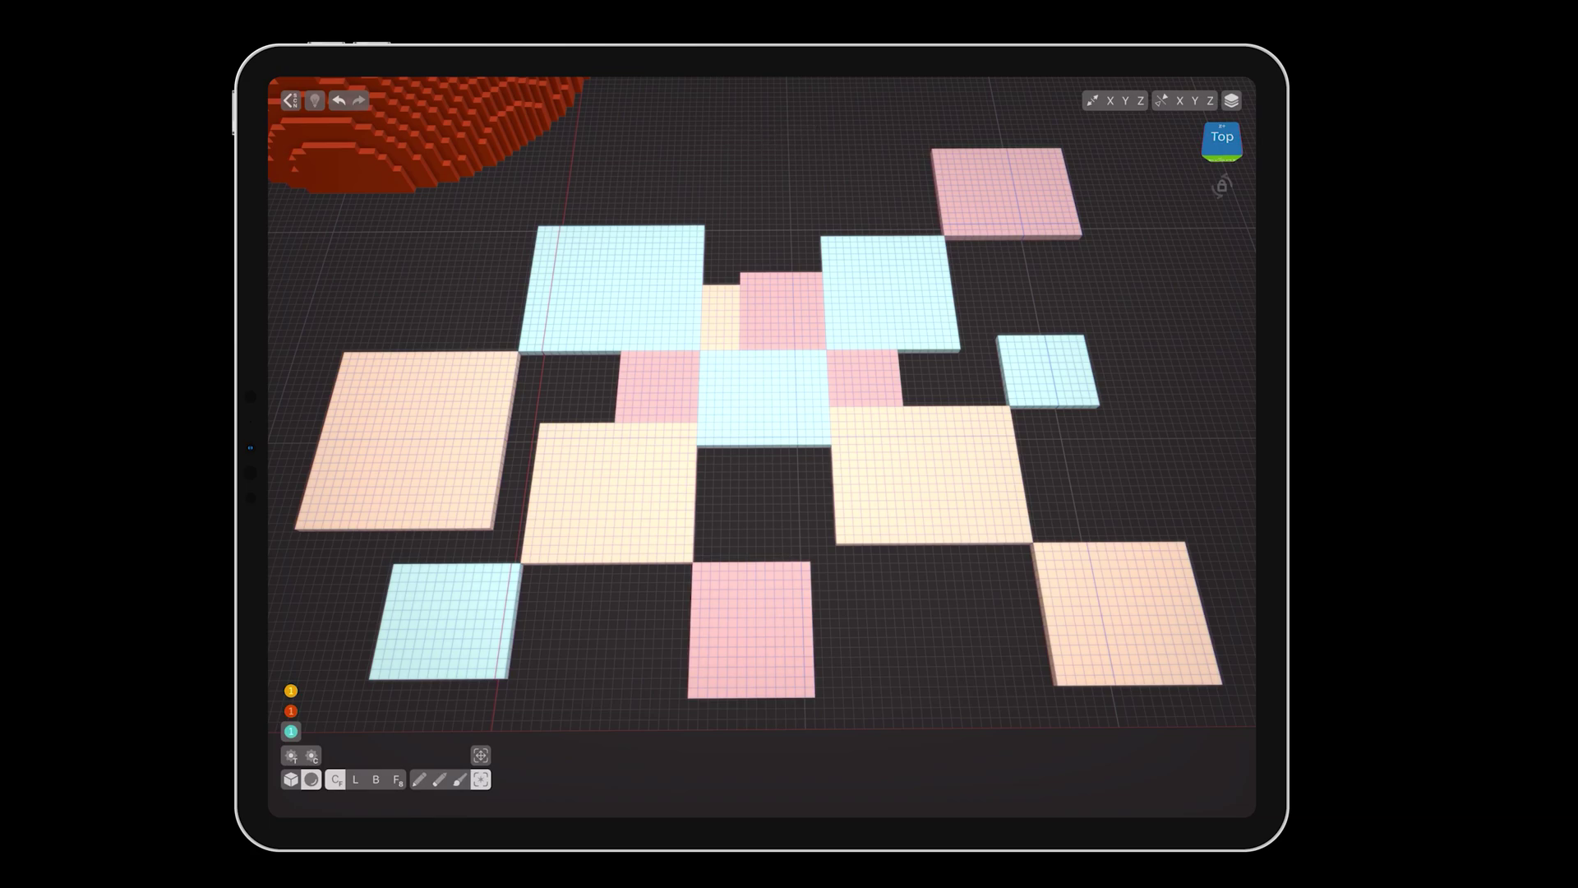
left_click(397, 780)
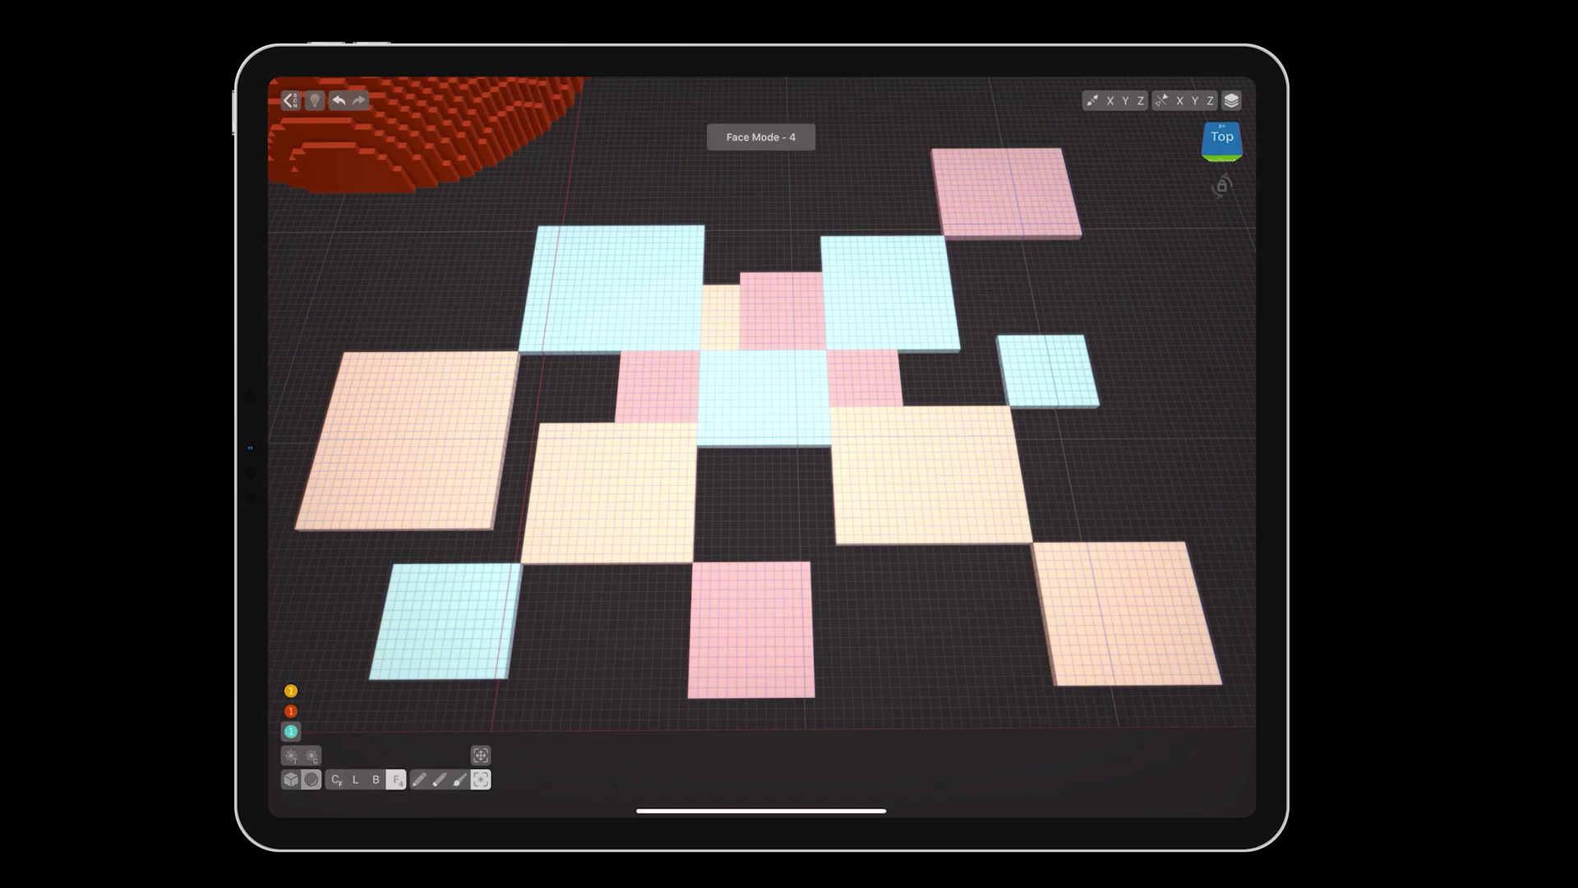
left_click(646, 523)
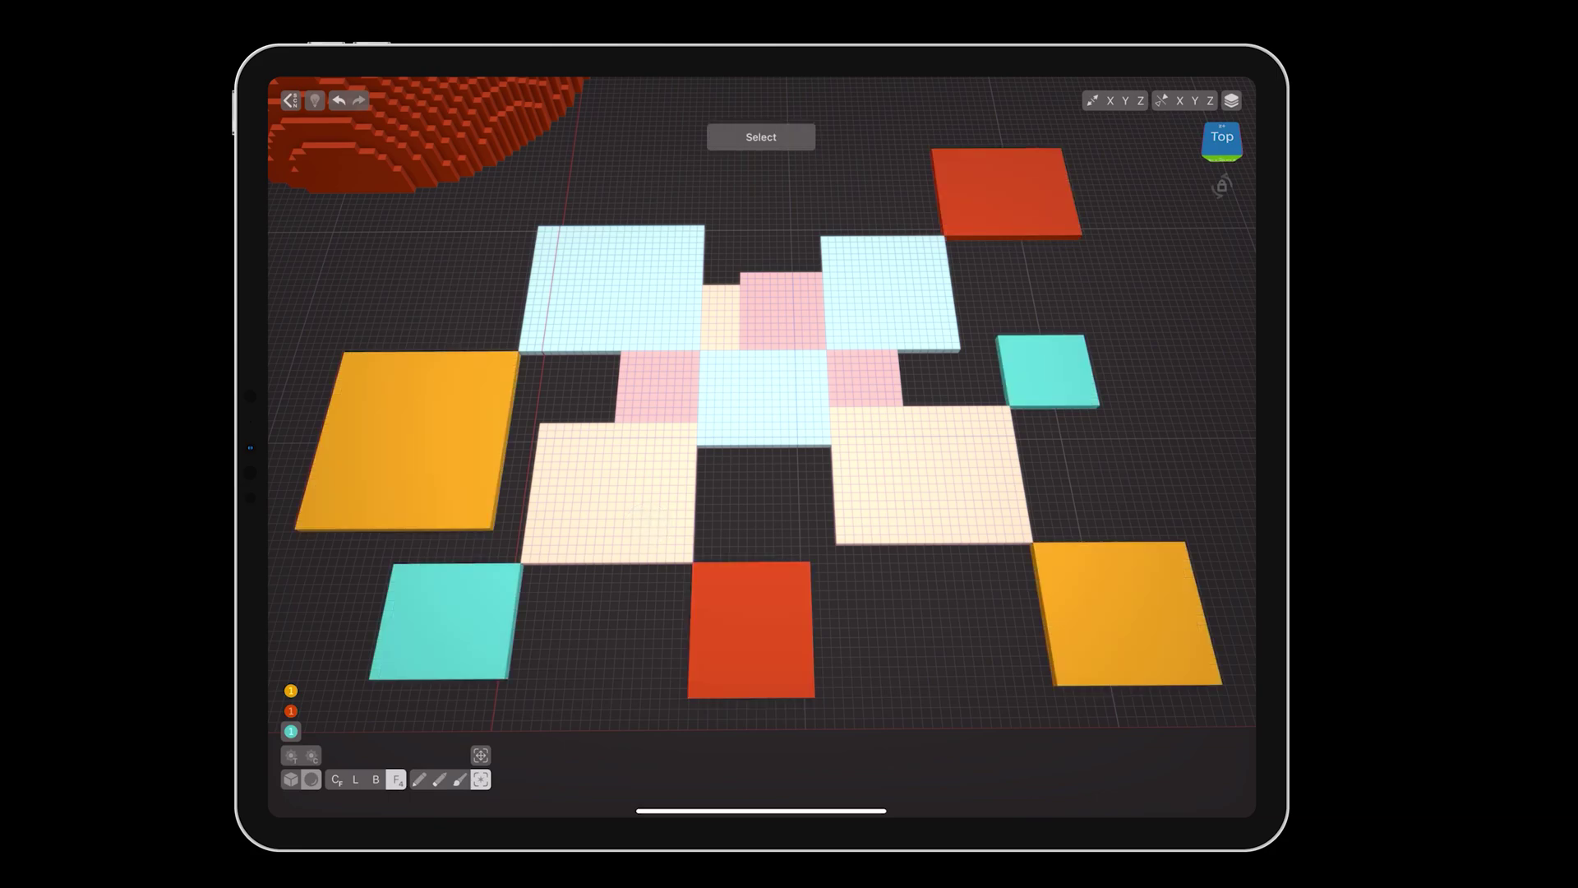
left_click(775, 639)
left_click(438, 469)
left_click(927, 447)
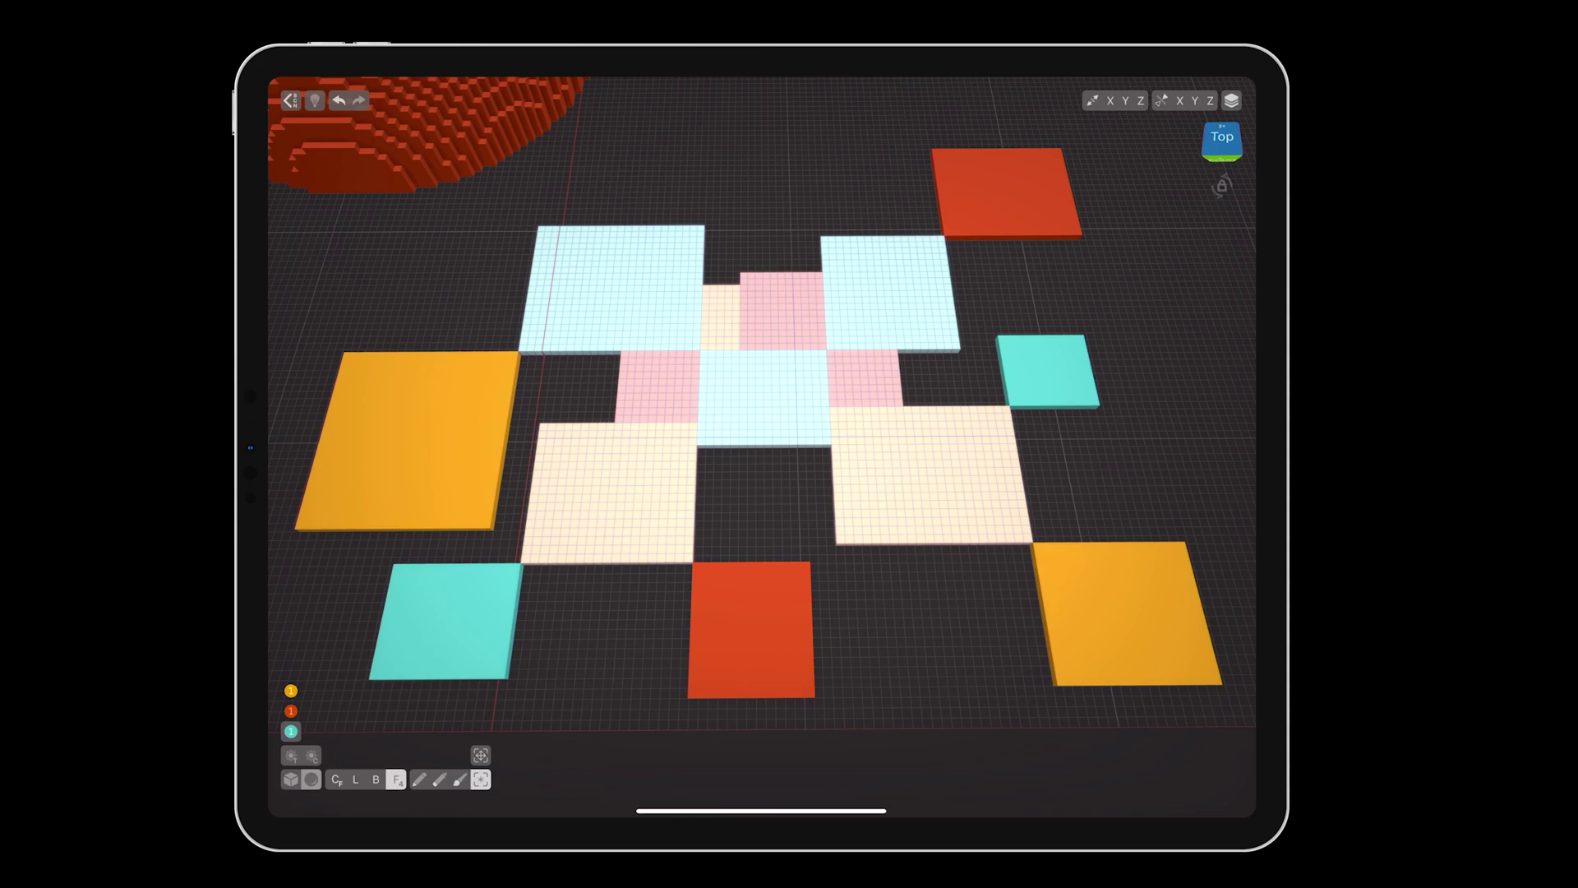
- Set the selection to match by colour and select single orange and turquoise tiles one after another
left_click(481, 779)
left_click(631, 487)
left_click(787, 395)
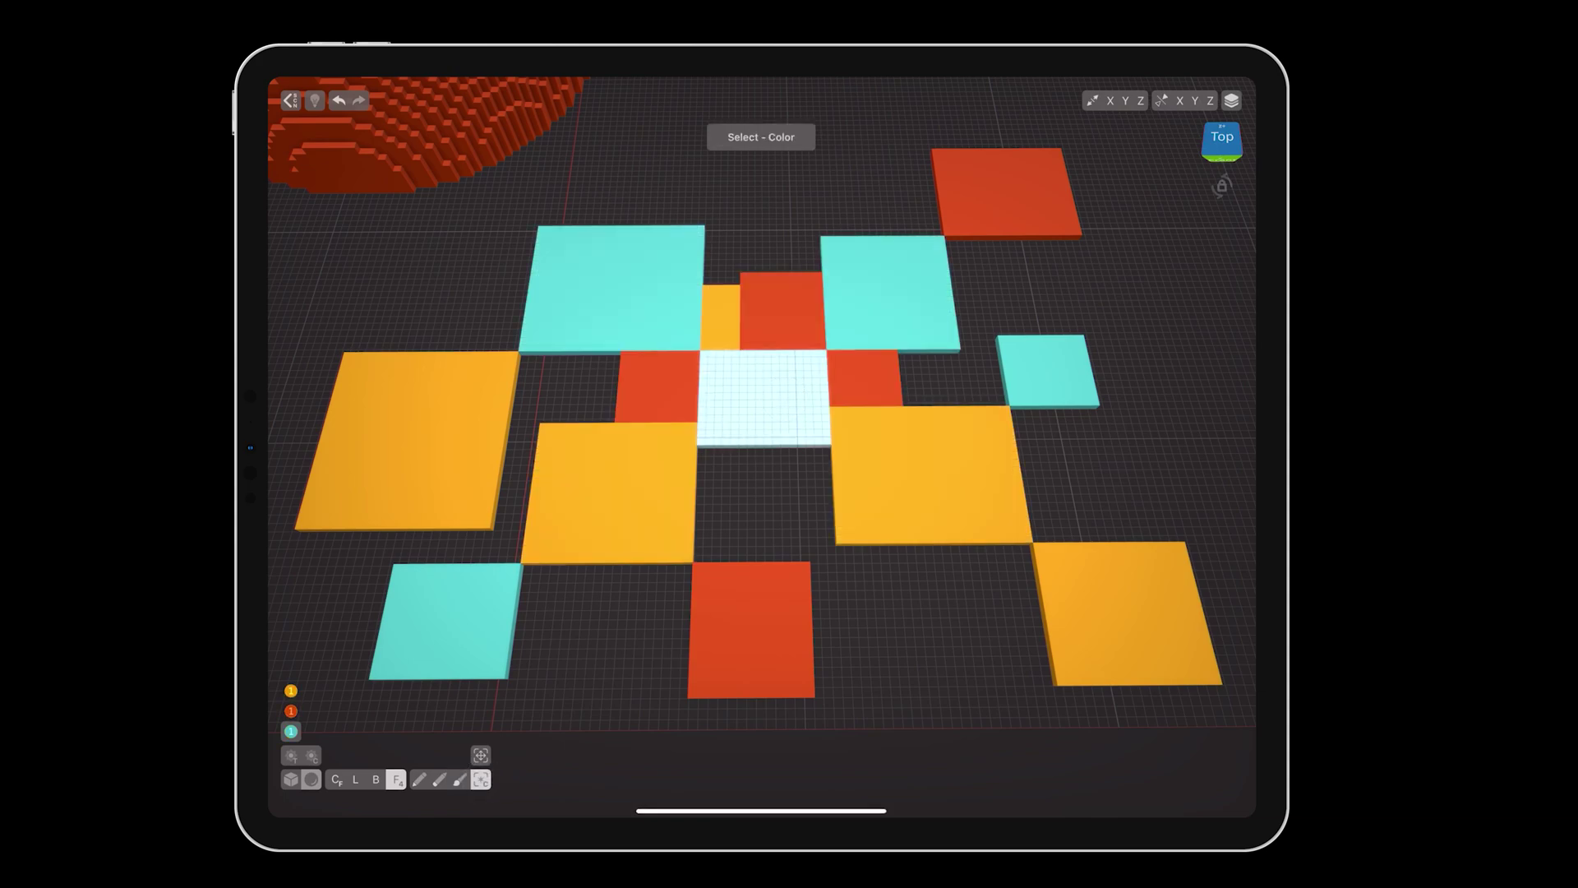
left_click(887, 291)
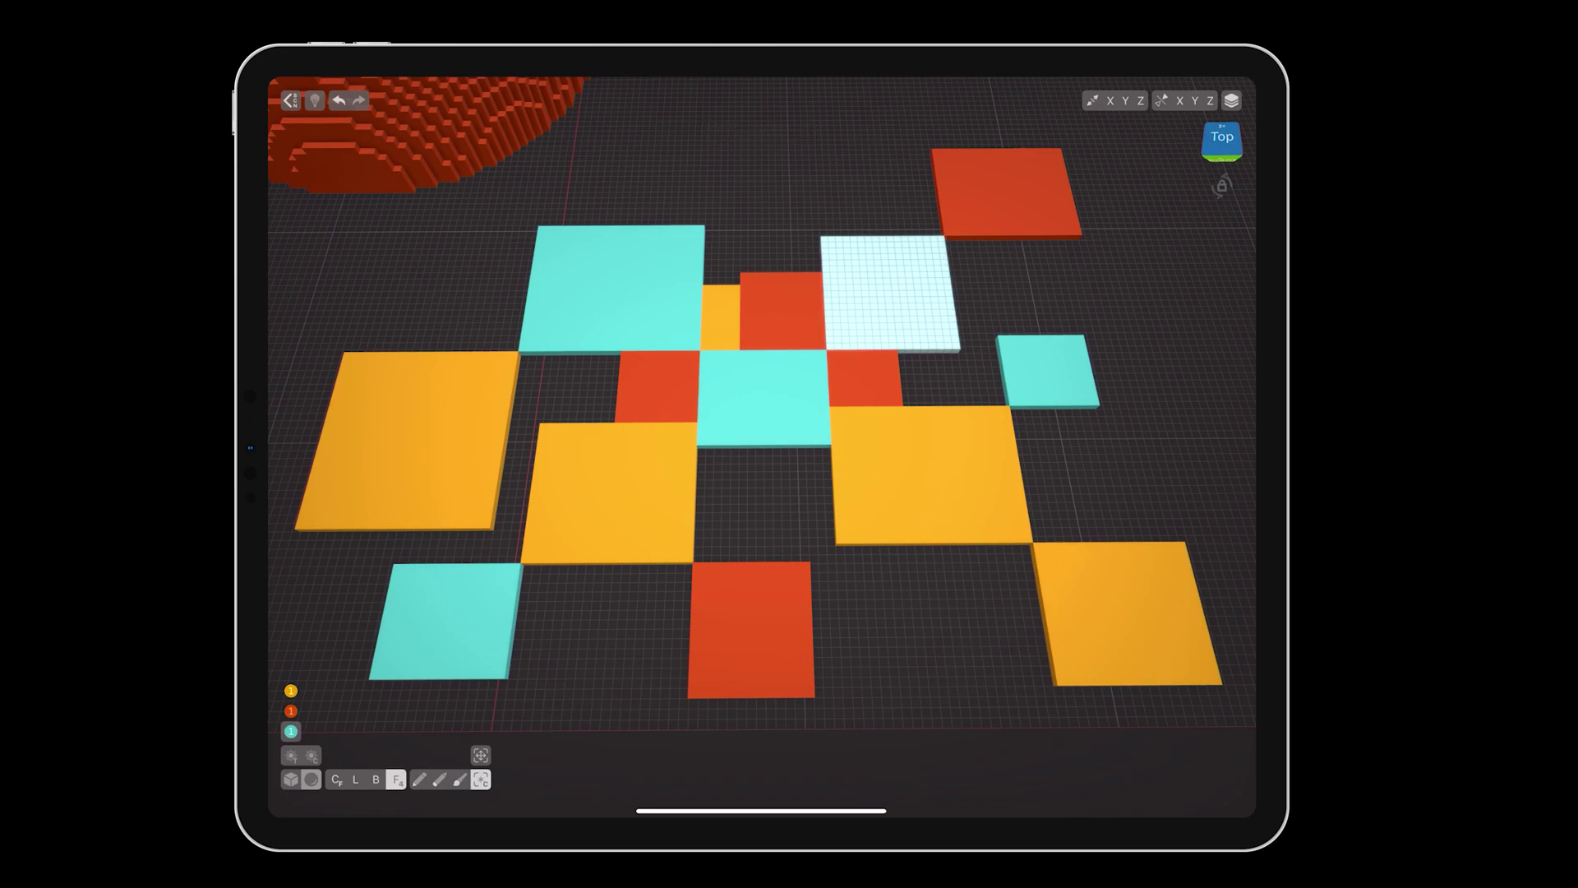
left_click(920, 503)
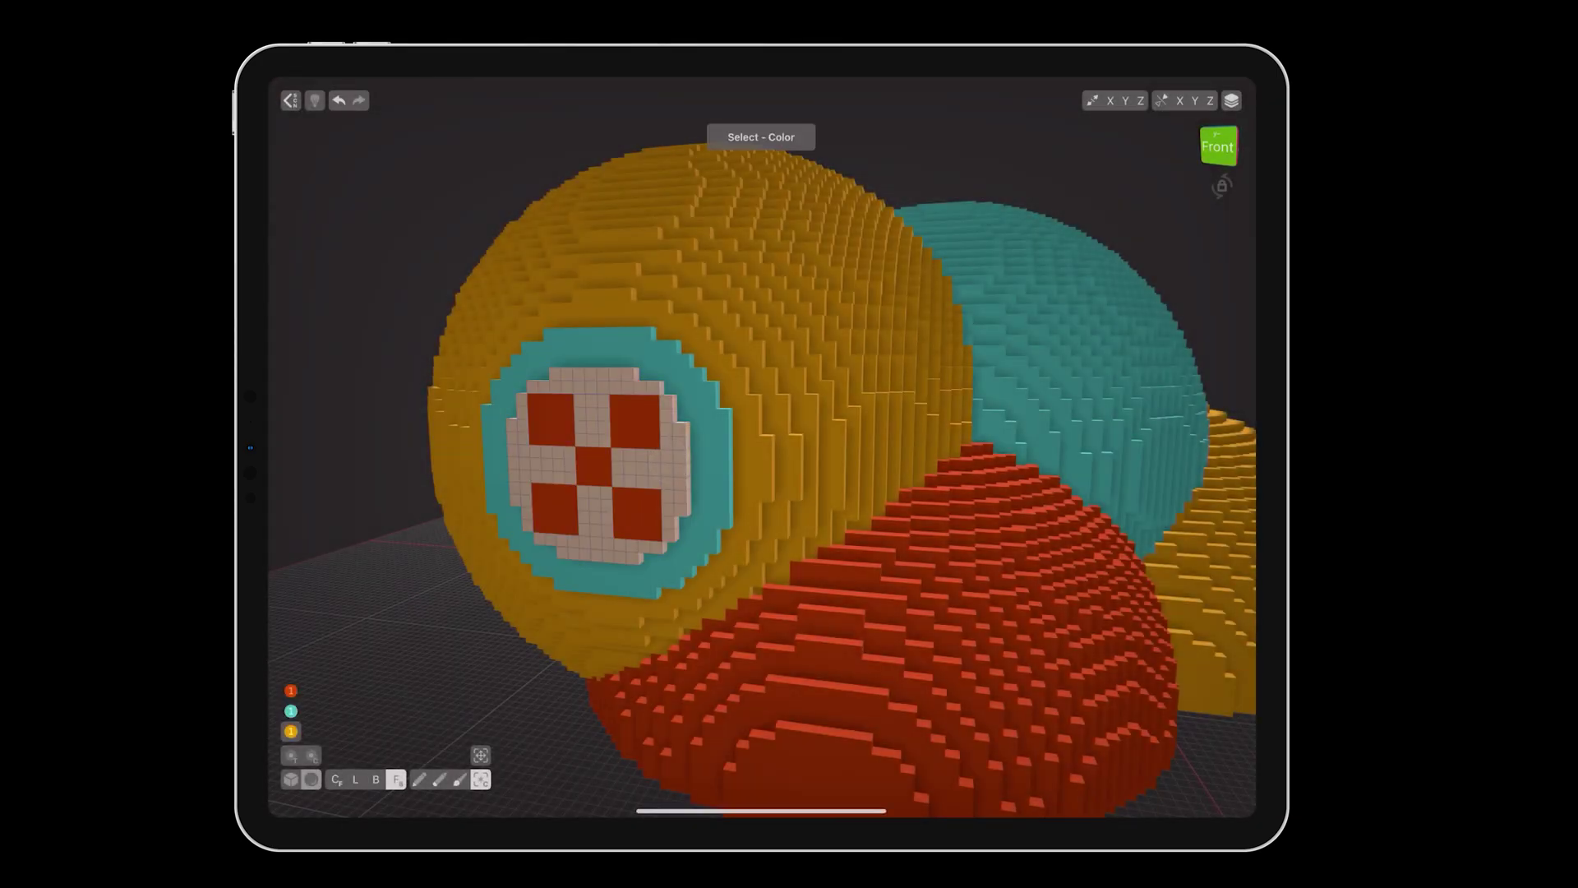
- Colour-select the red squares of the sphere's round emblem, then select its separate red and orange areas in Face Mode - 4
left_click(645, 422)
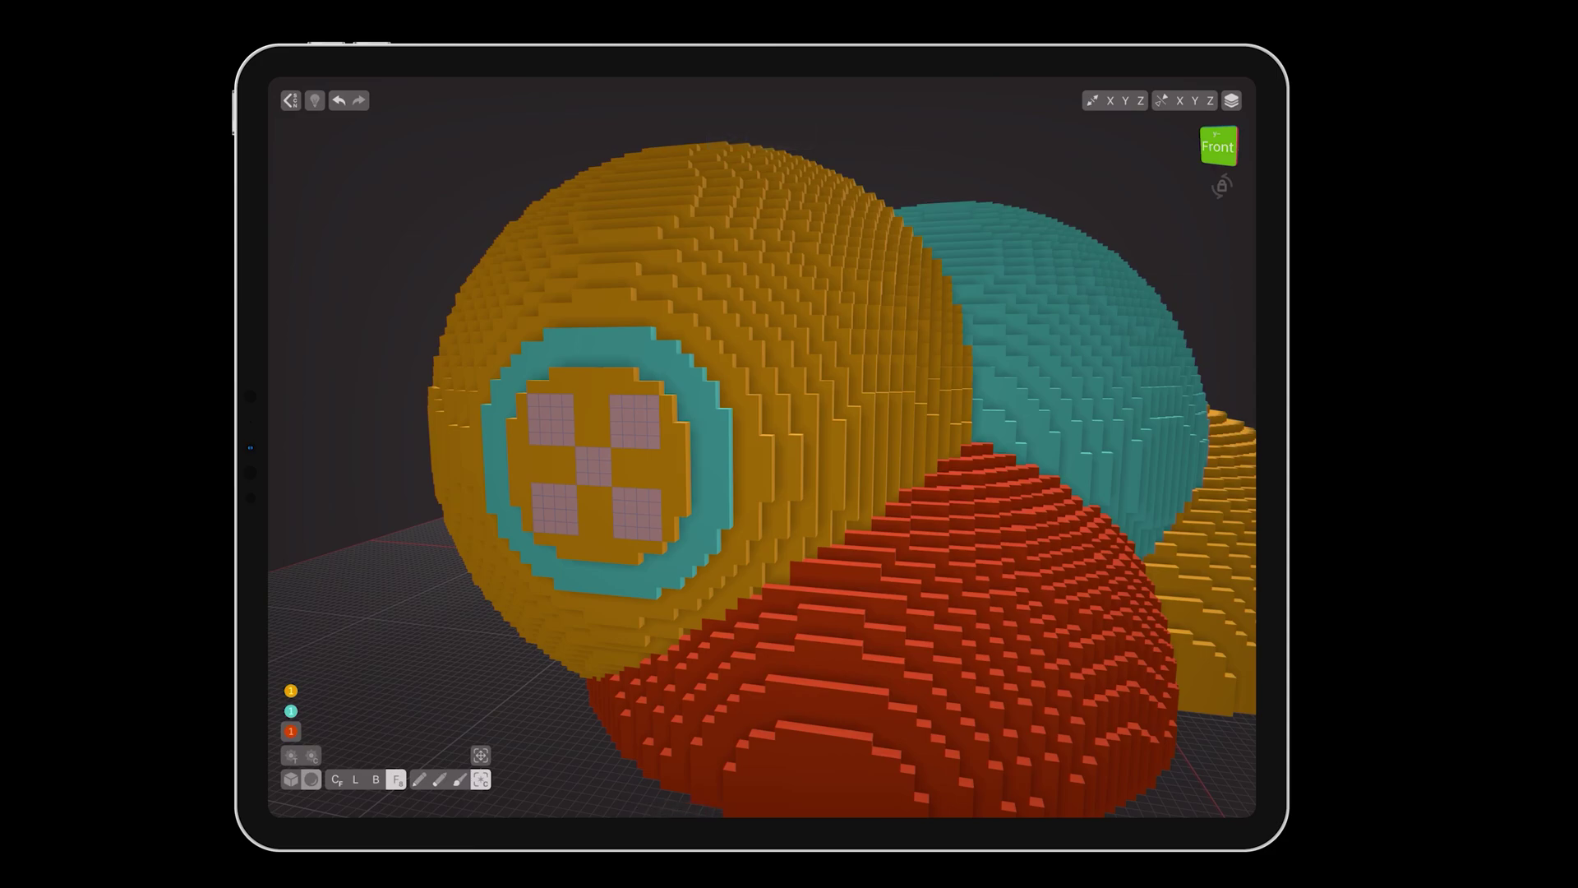
left_click(396, 779)
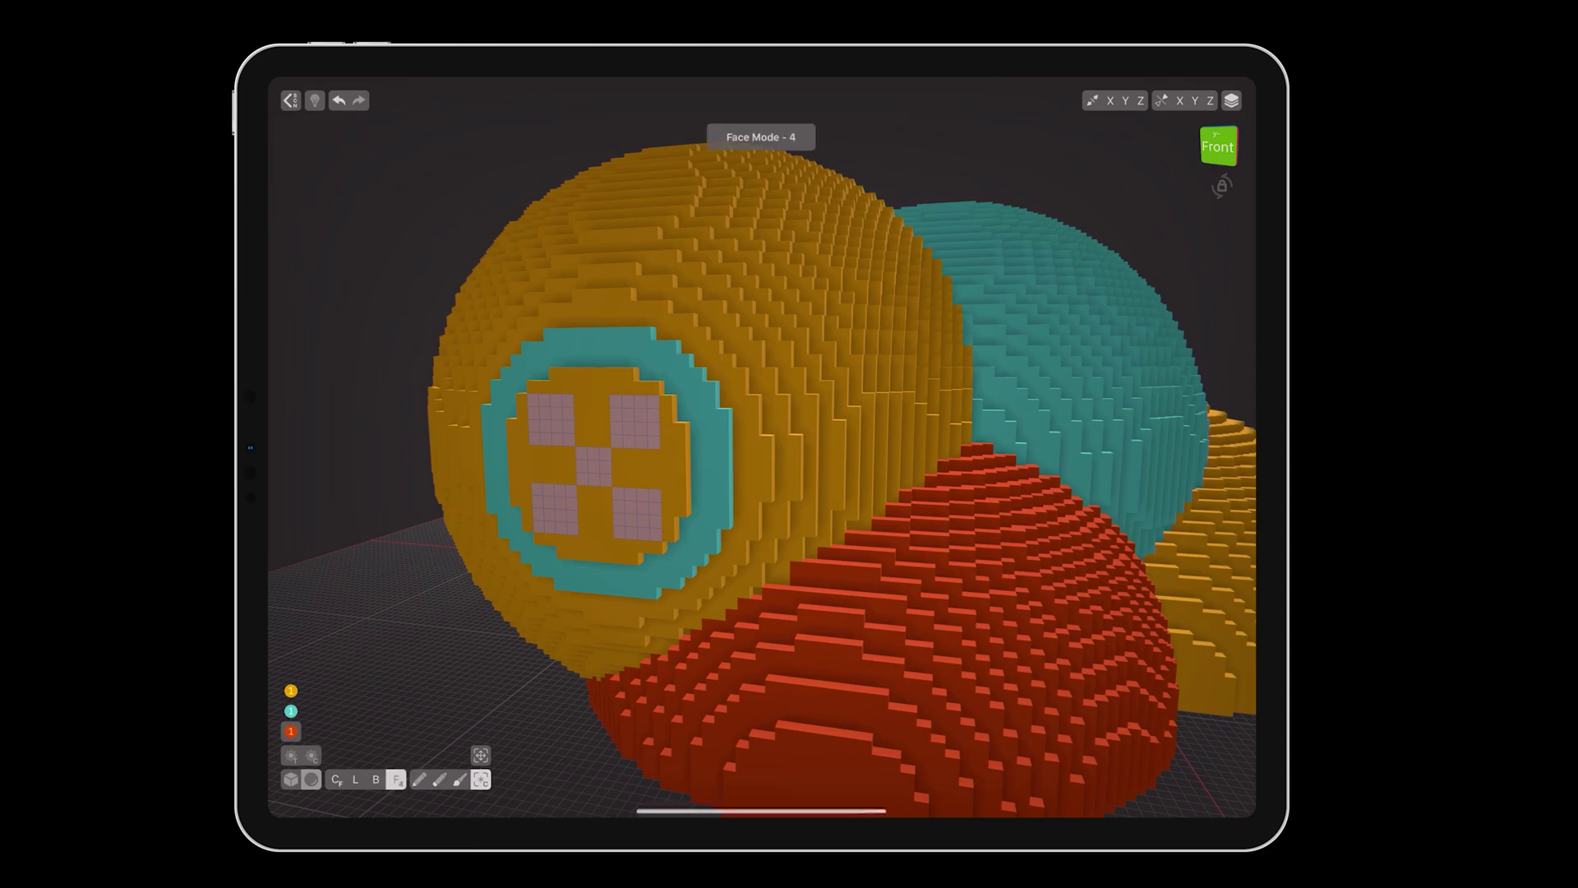
left_click(593, 466)
left_click(595, 526)
left_click(669, 469)
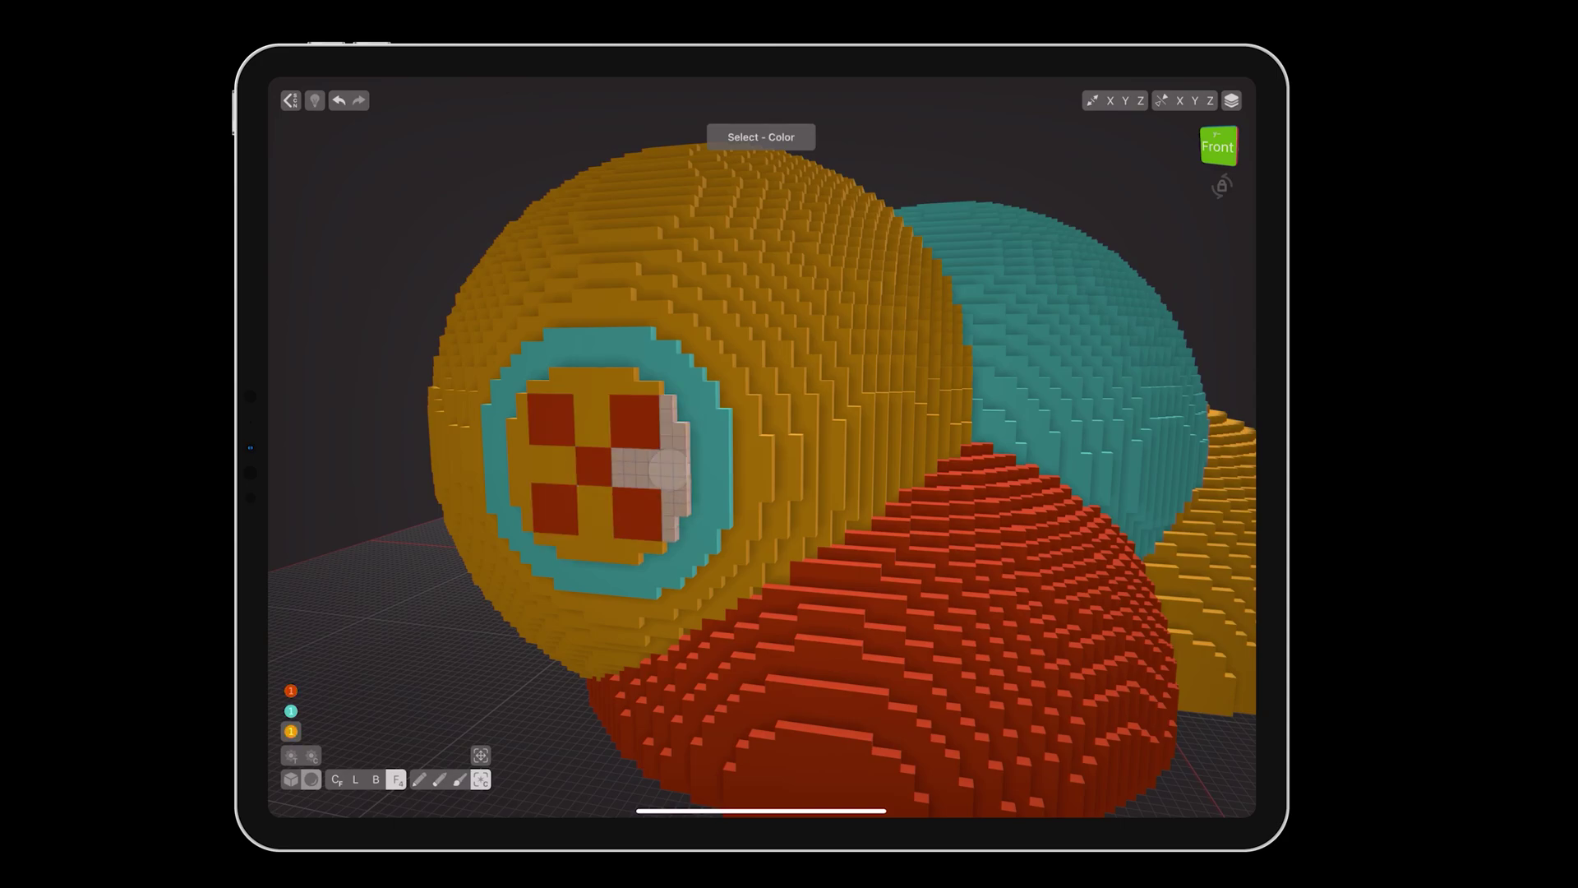
left_click(590, 387)
left_click(546, 467)
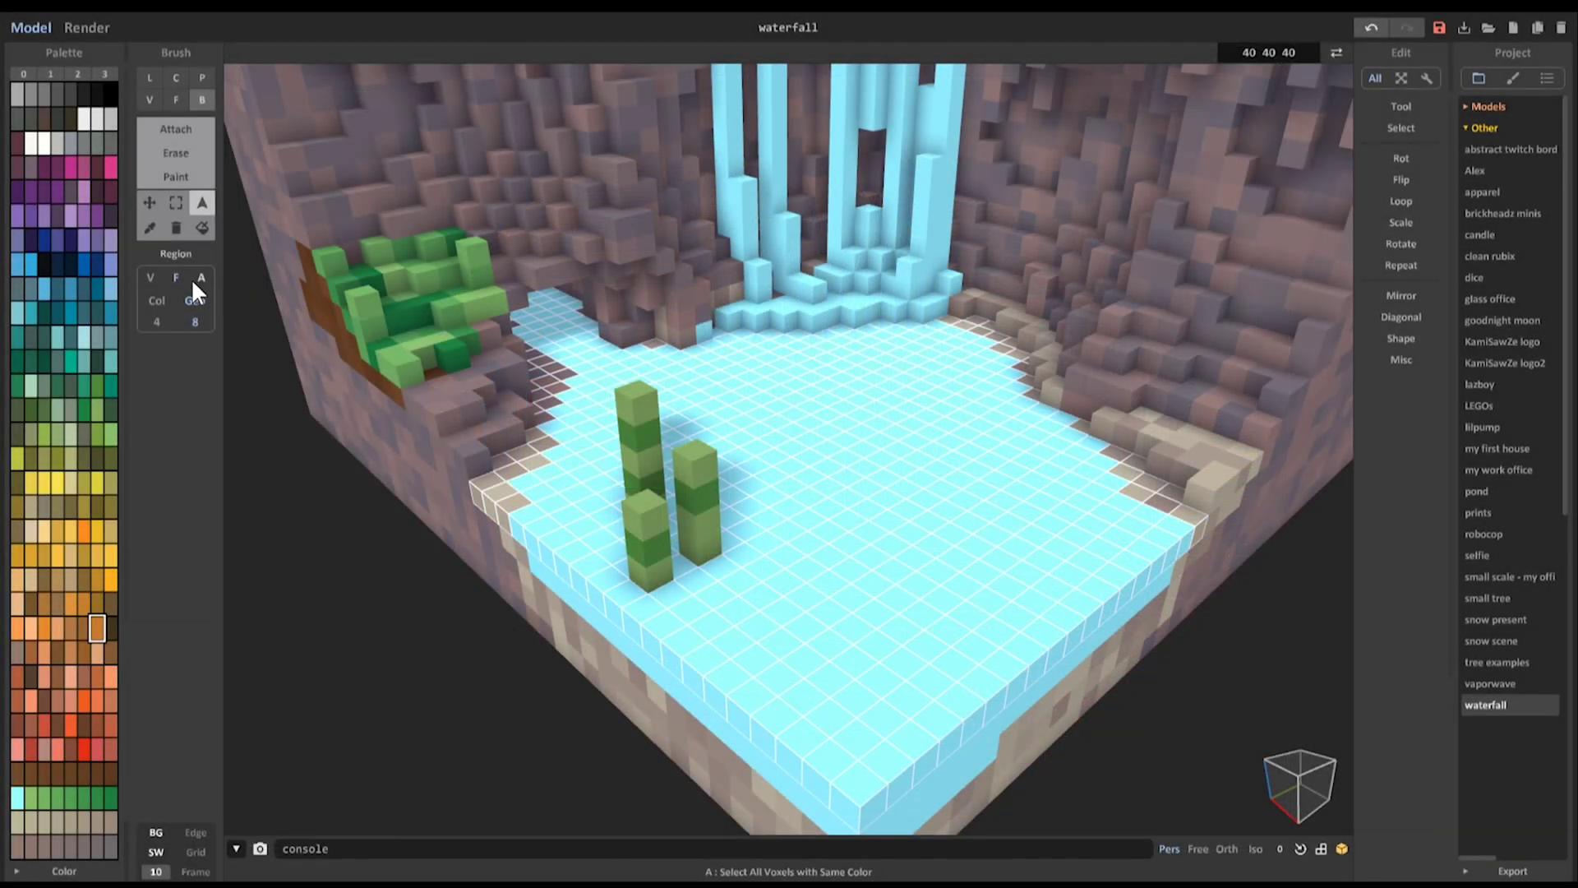
- Switch to MagicaVoxel and select all voxels of one colour, picking from the grass and then the light green bamboo
left_click(197, 300)
left_click(463, 399)
left_click(640, 407)
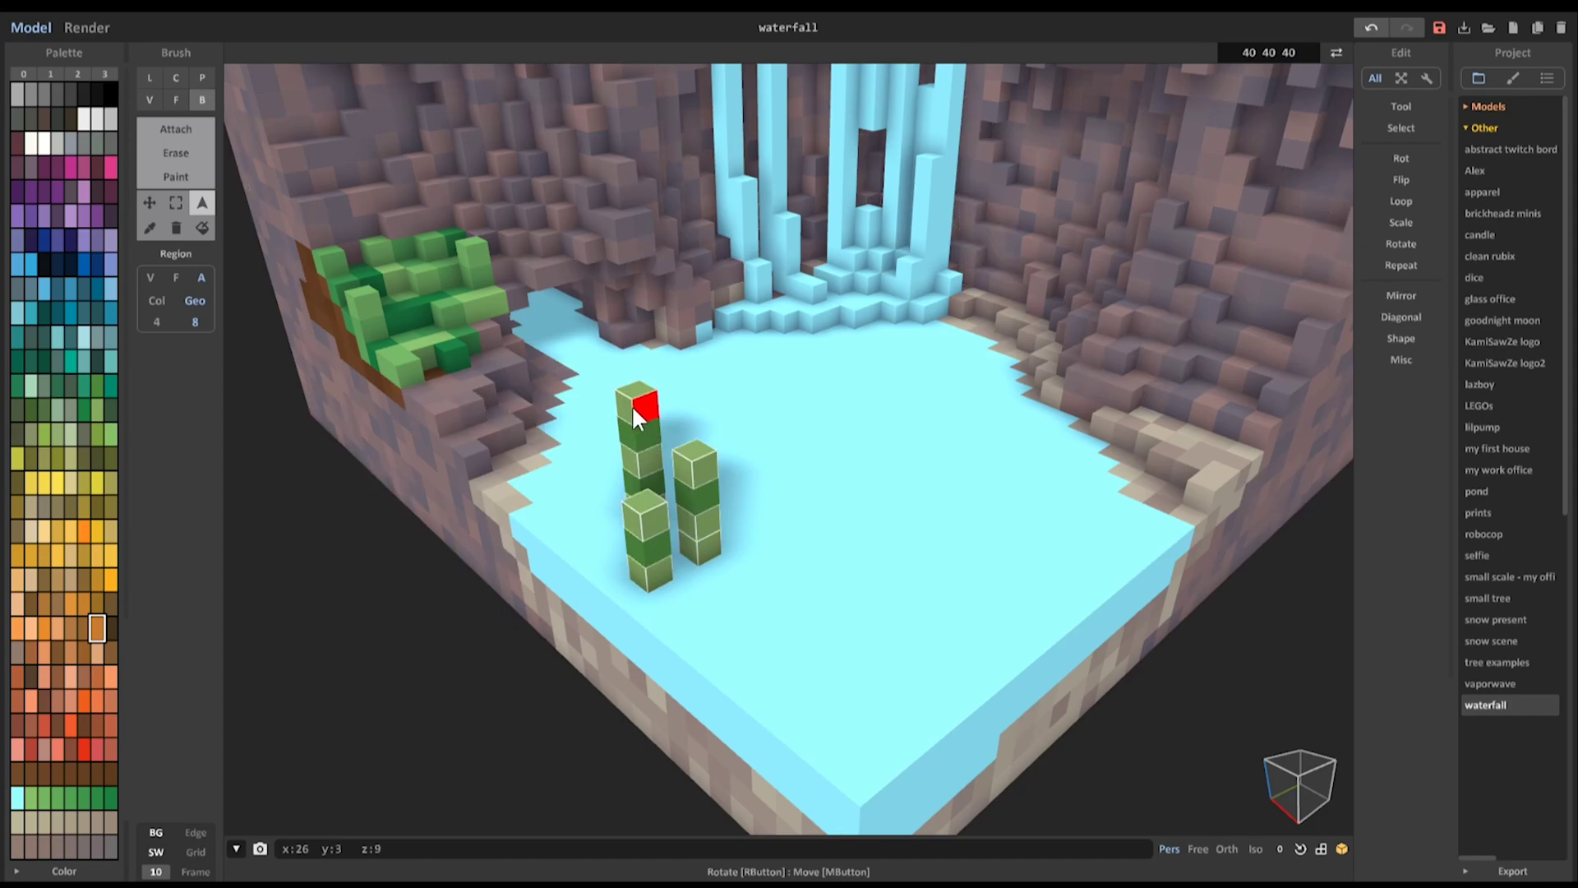
scroll(802, 450, "down", 4)
middle_click_drag(980, 320, 957, 415)
right_click_drag(956, 412, 1132, 284)
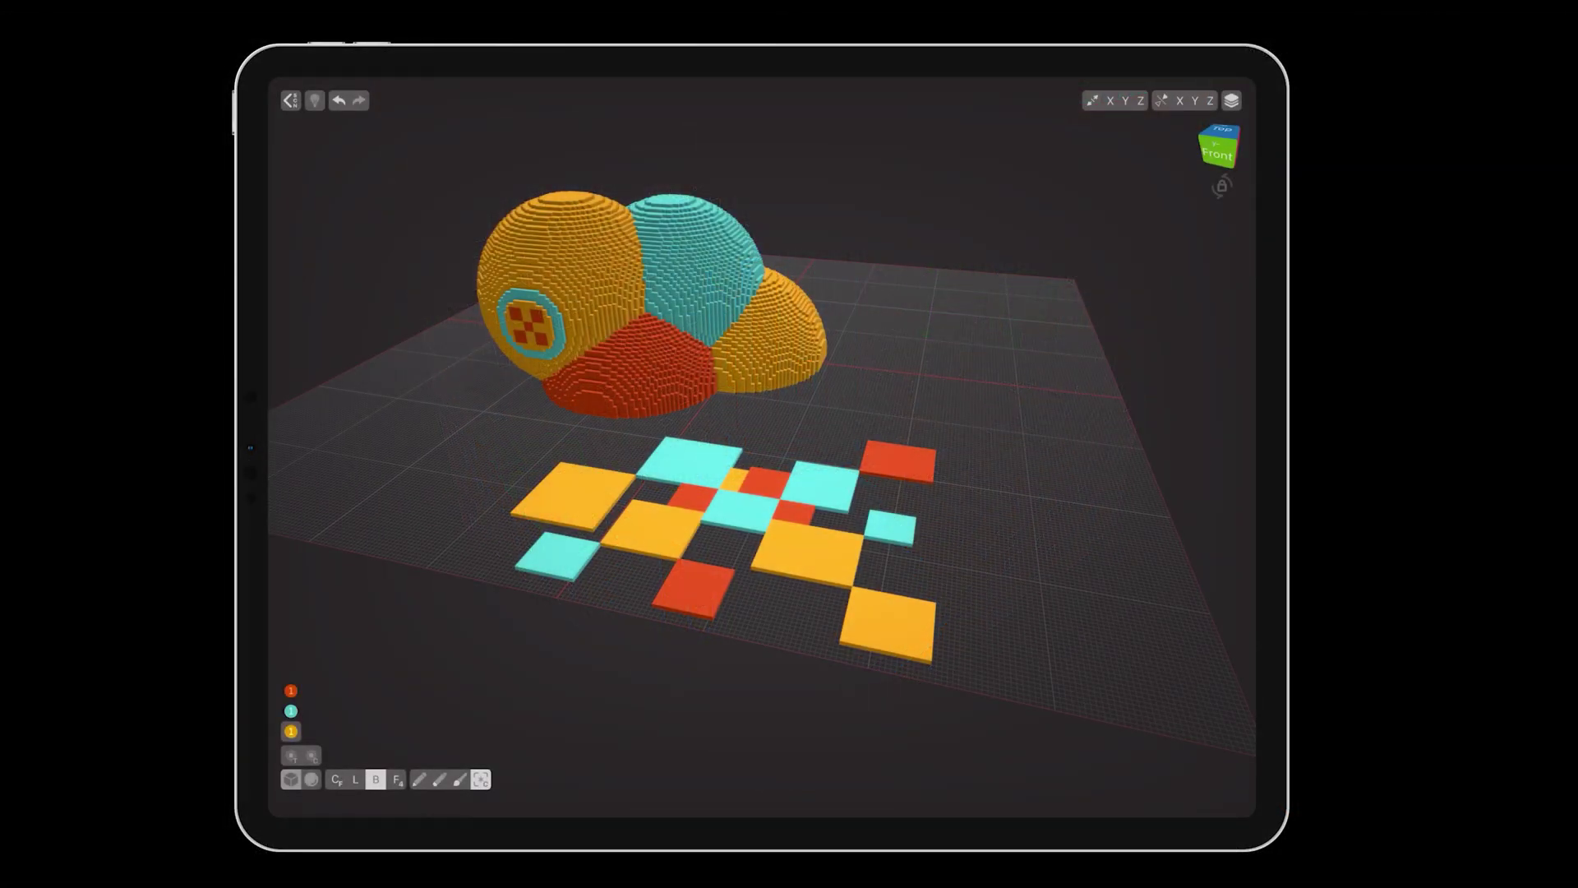
- Switch to Voxel Max, enable Stretch All, and select by colour everything orange, then red, then turquoise
left_click_drag(1094, 100, 1200, 142)
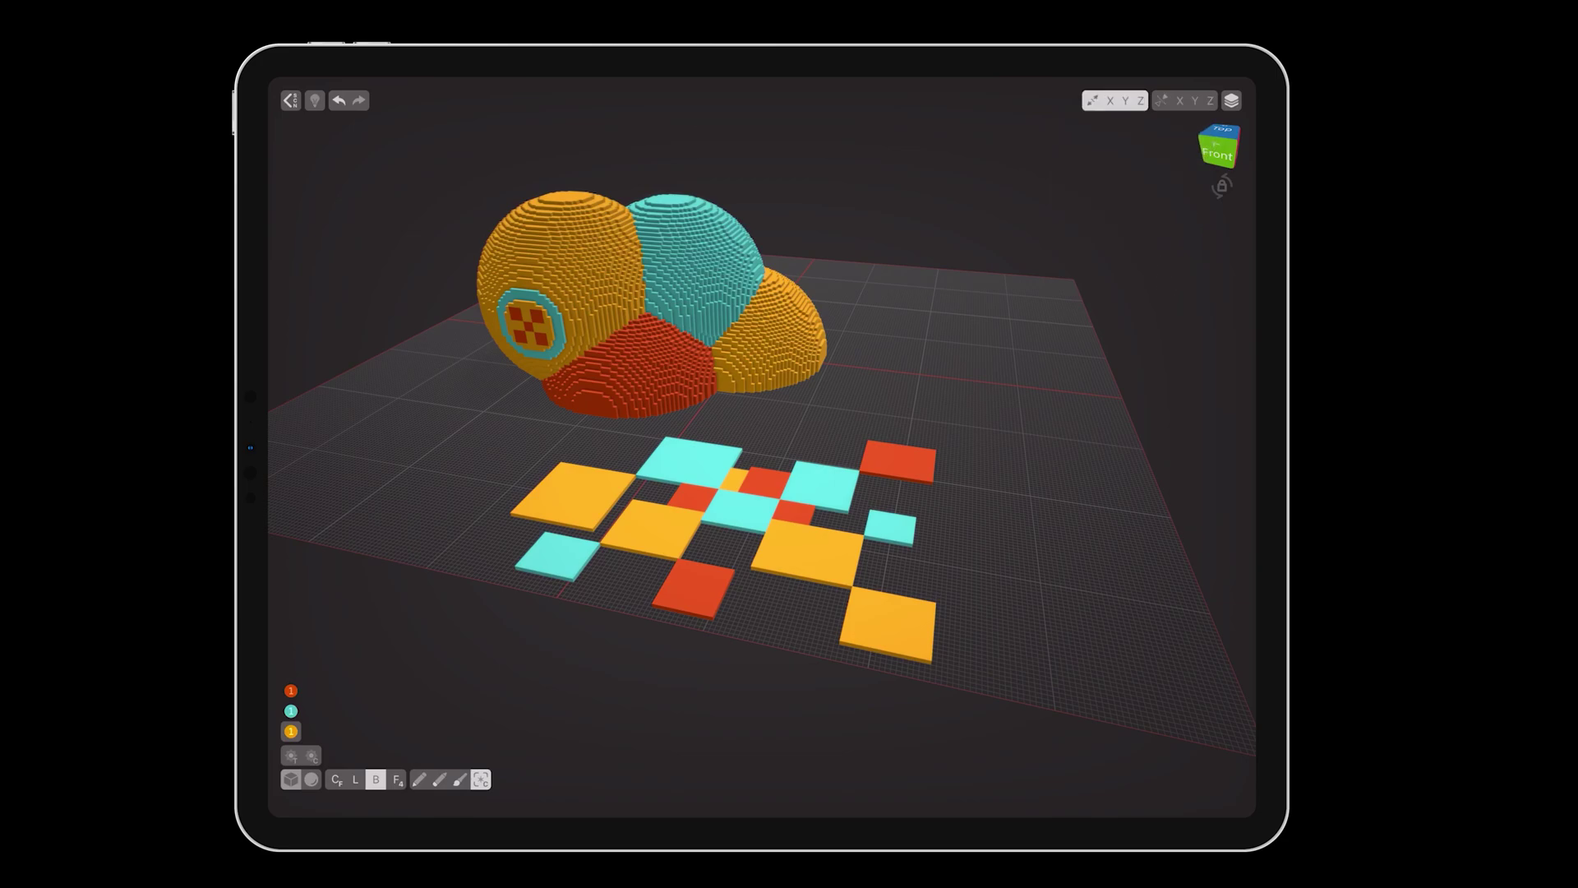
left_click(888, 622)
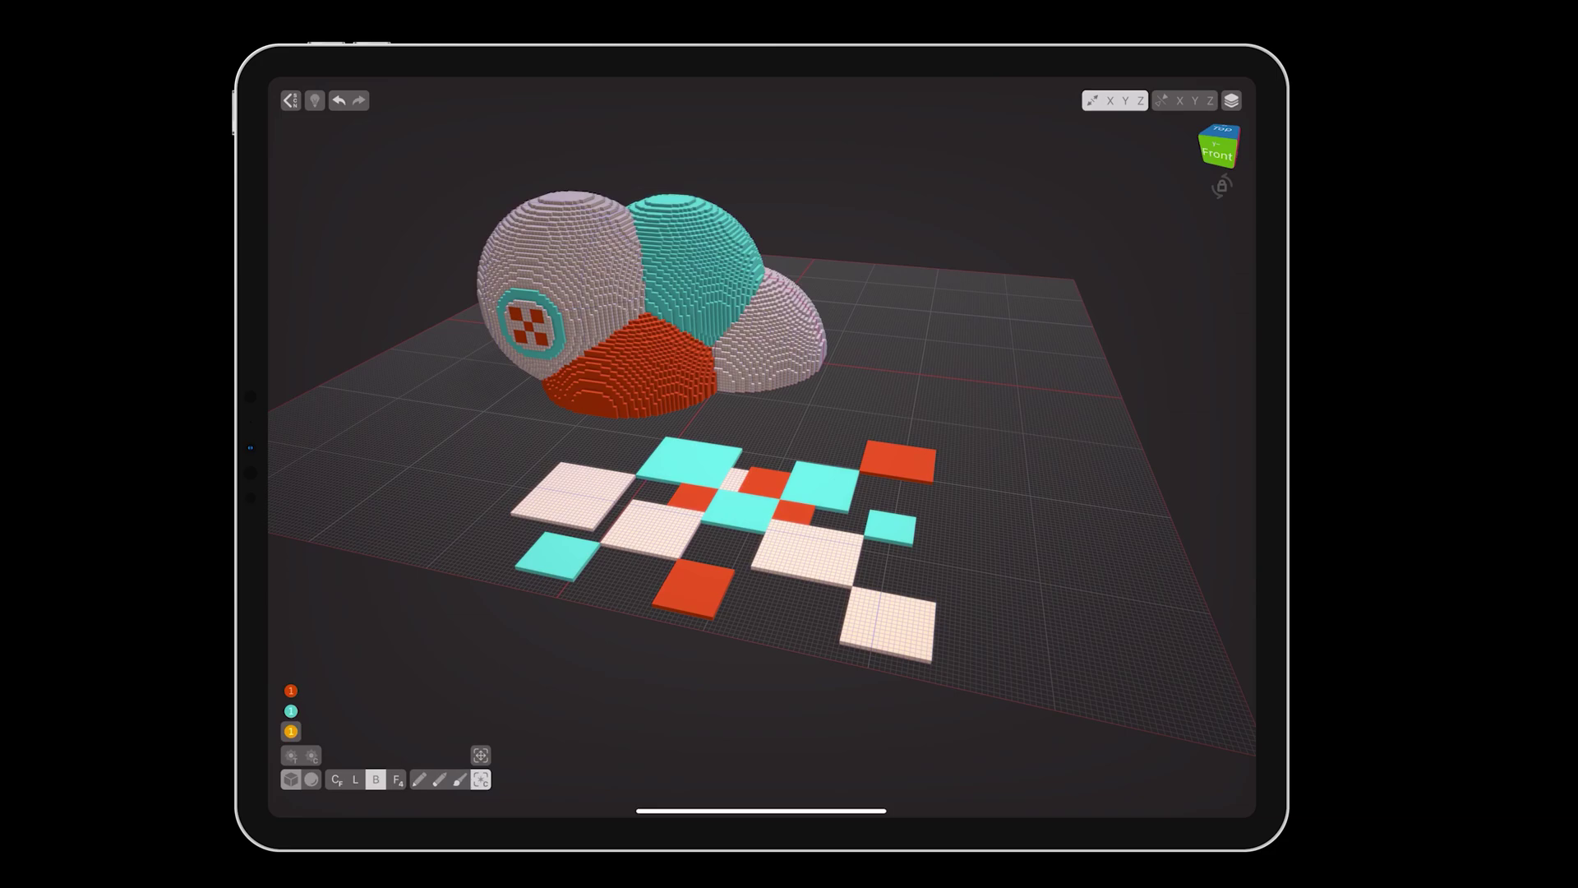
left_click(694, 588)
left_click(713, 261)
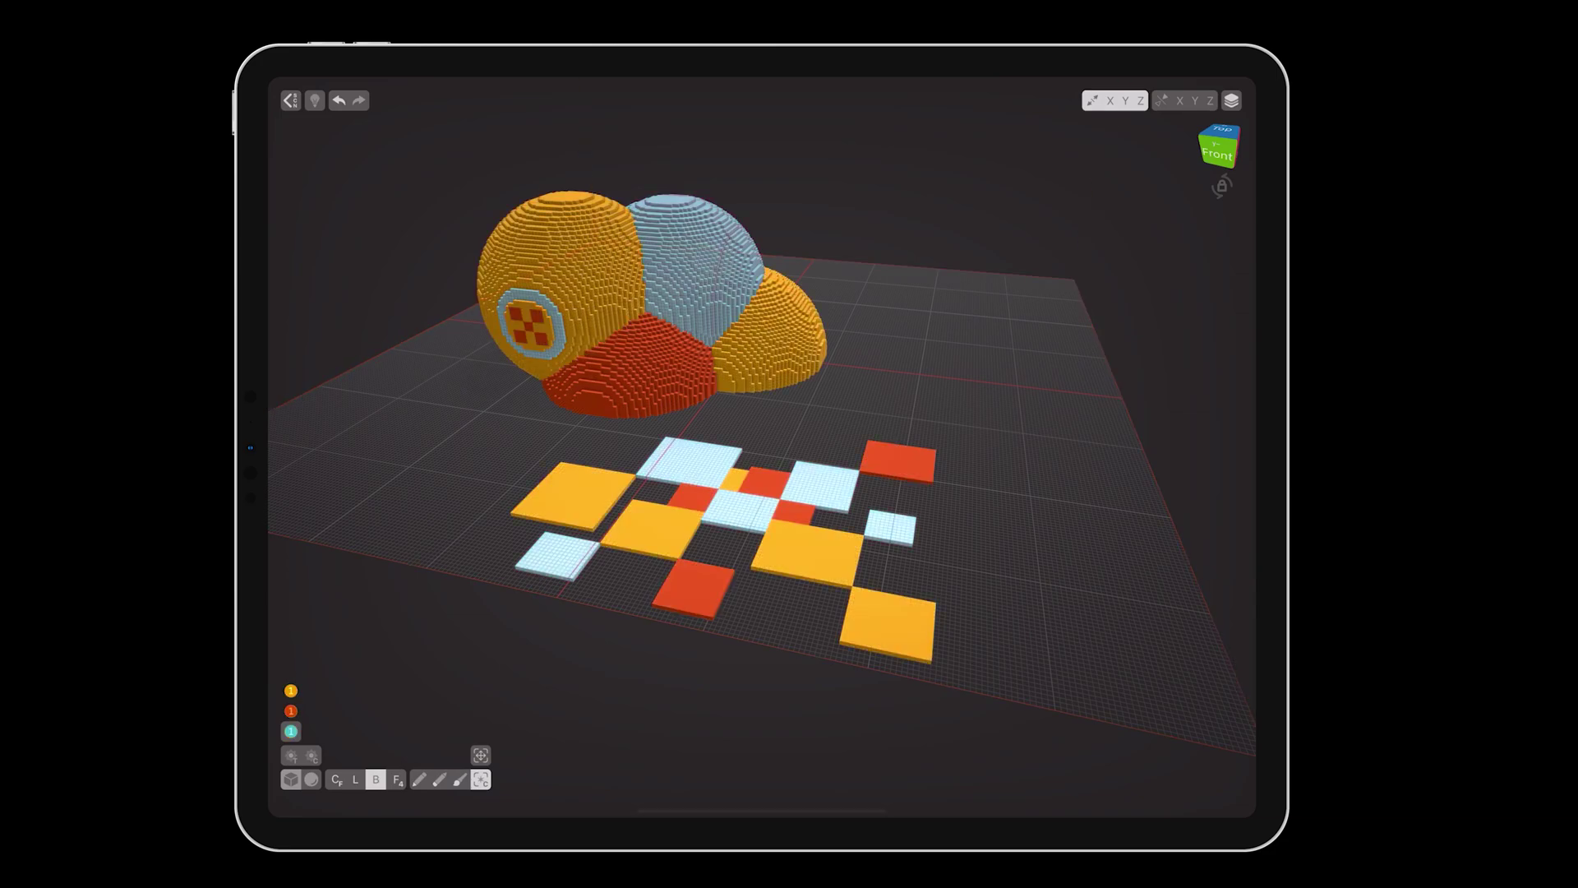
- Disable Stretch All, pick an orange tile, and select all voxels that share its material
left_click(303, 723)
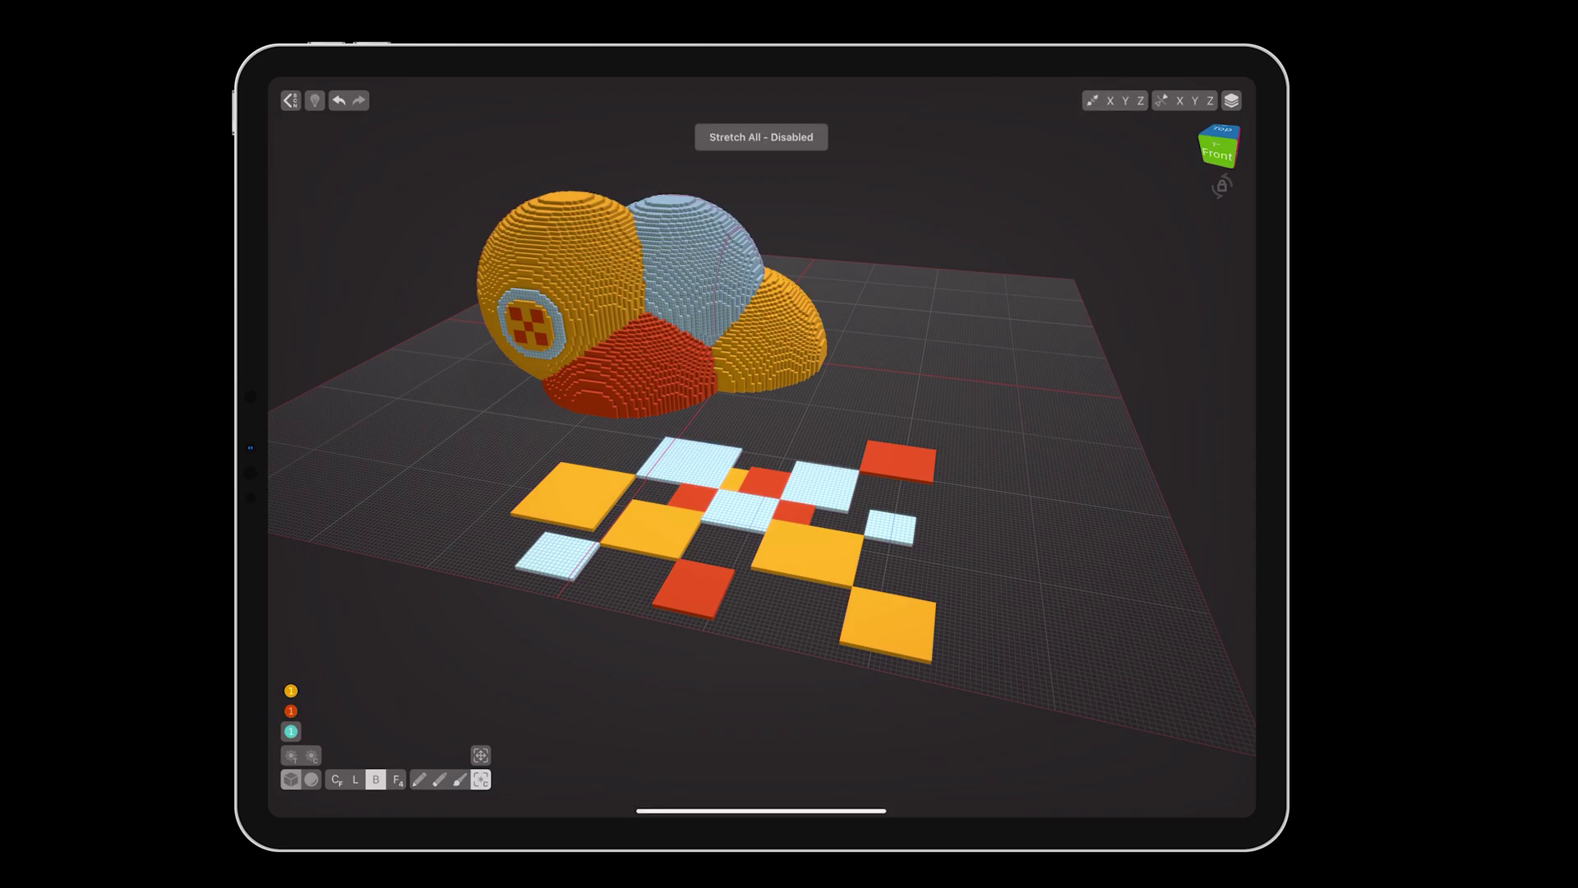
left_click(823, 559)
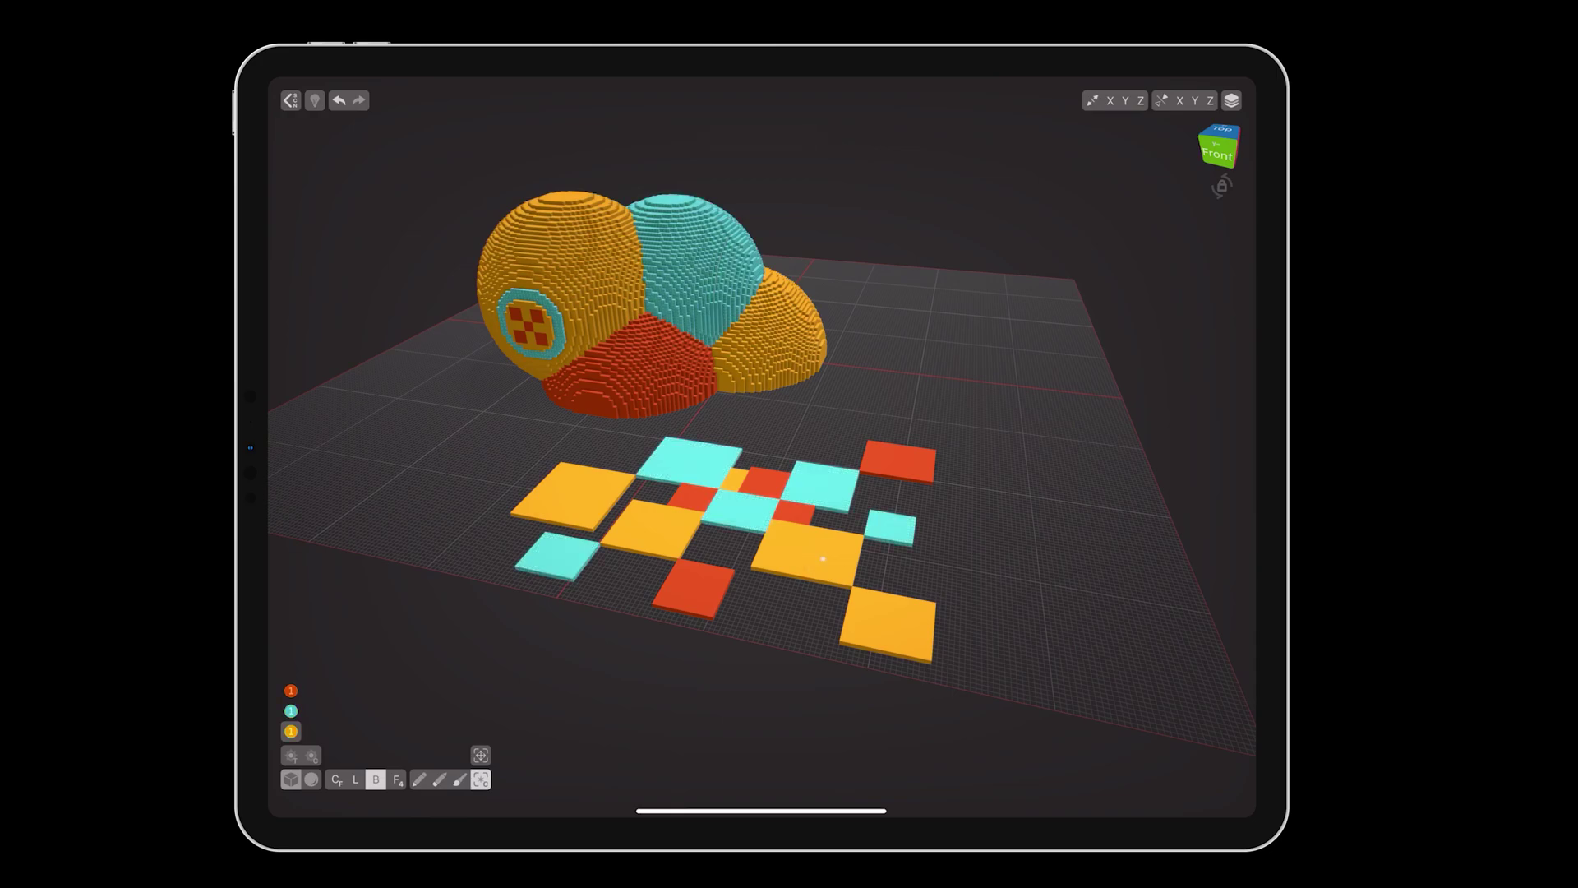
left_click(481, 779)
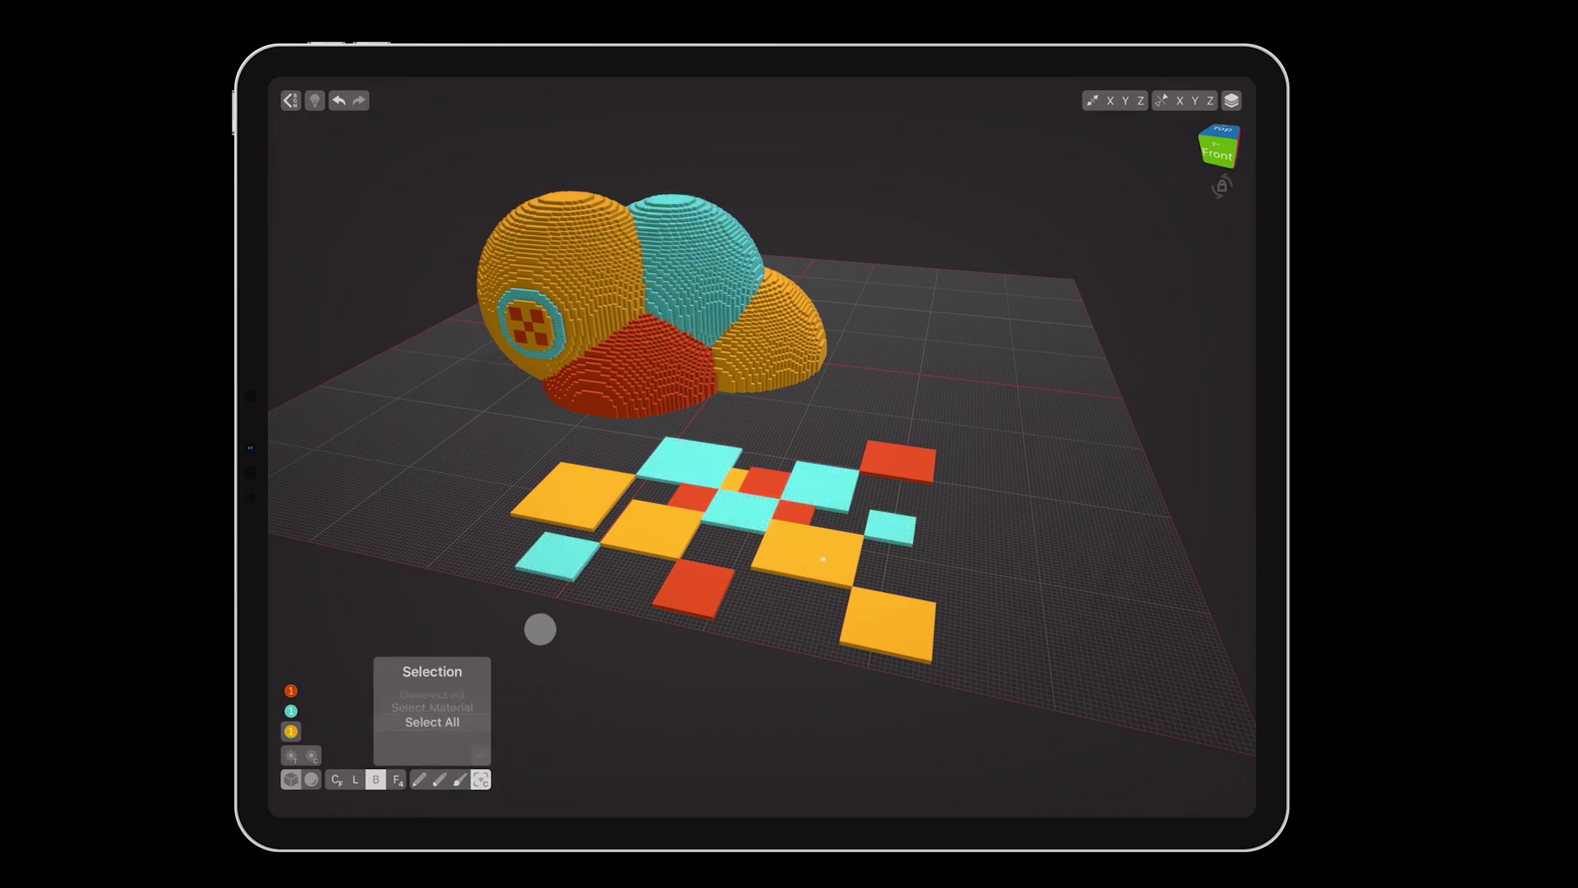
left_click(433, 722)
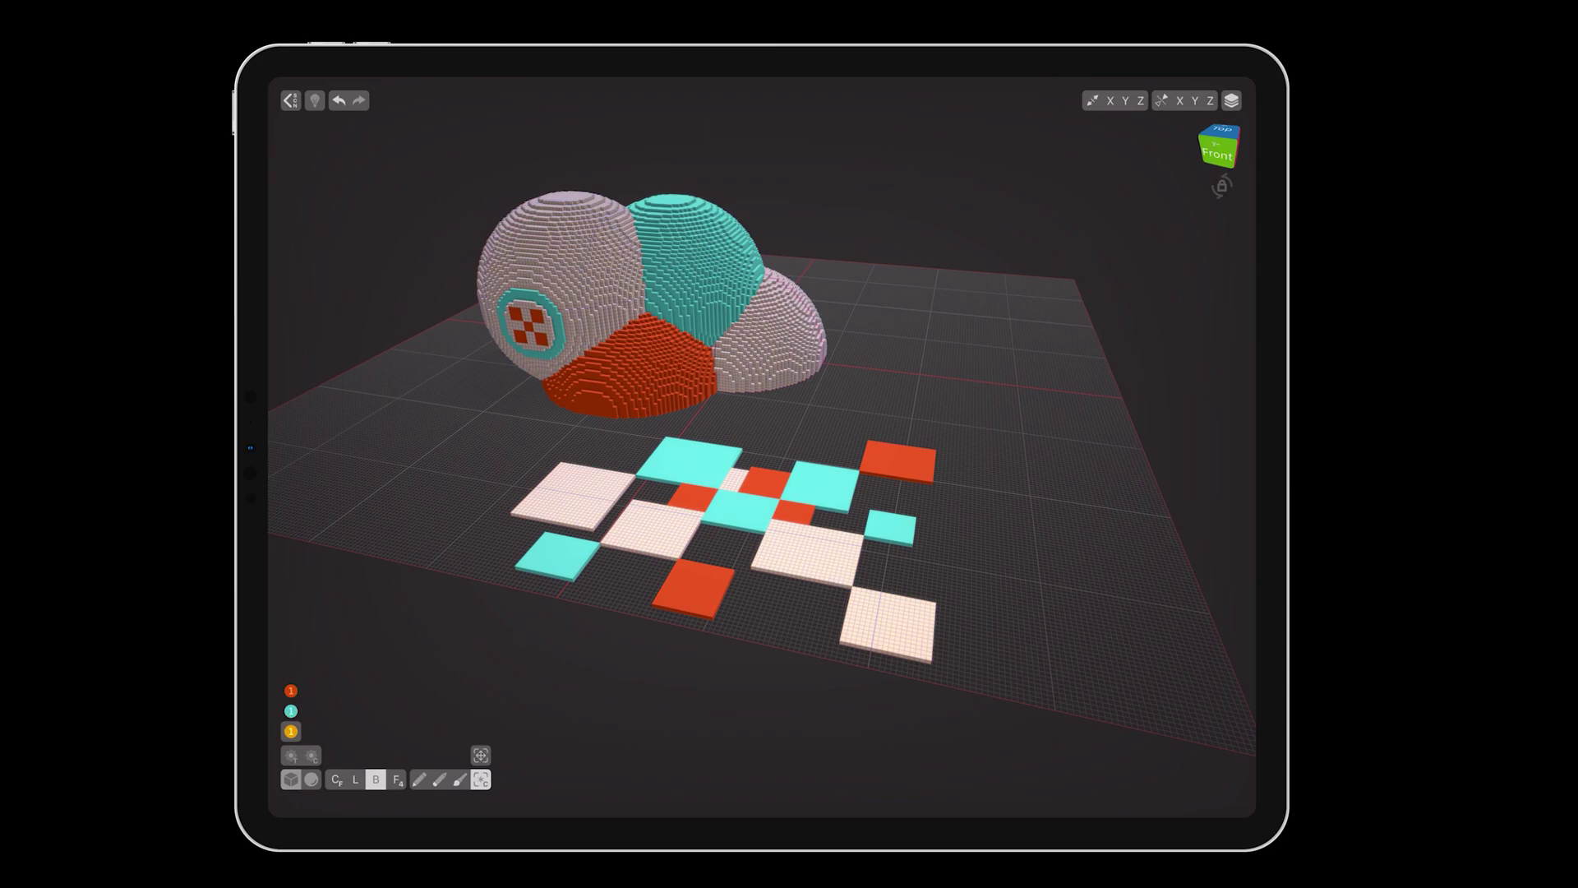
- Clear the selection of the orange voxels
mouse_move(481, 779)
left_mouse_down()
mouse_move(539, 616)
mouse_move(539, 644)
left_mouse_up()
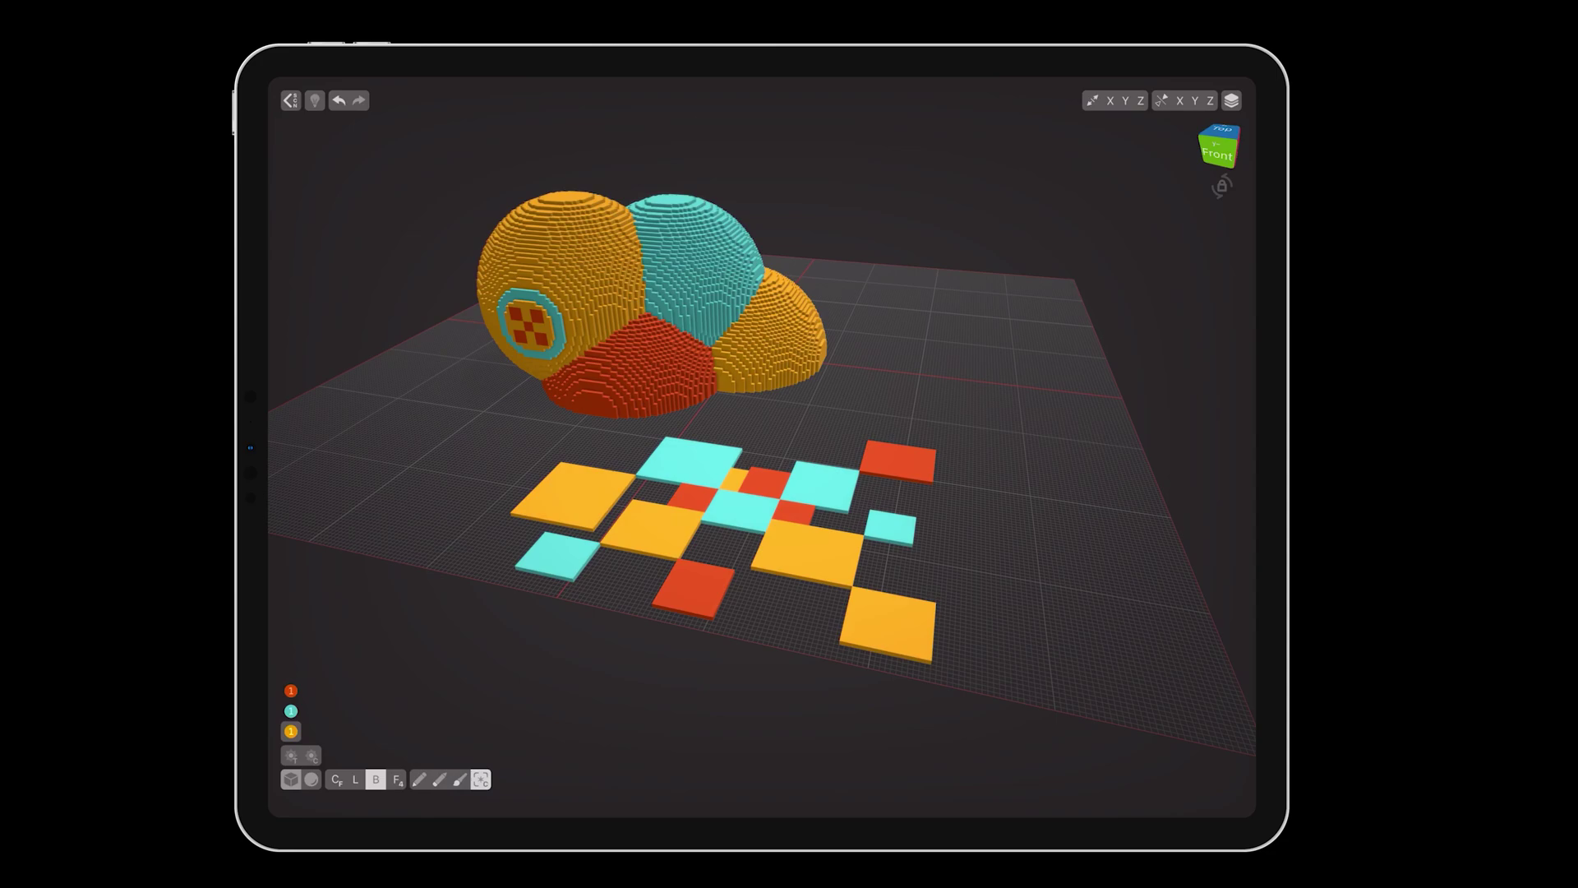
mouse_move(481, 779)
left_mouse_down()
mouse_move(542, 640)
mouse_move(538, 709)
left_mouse_up()
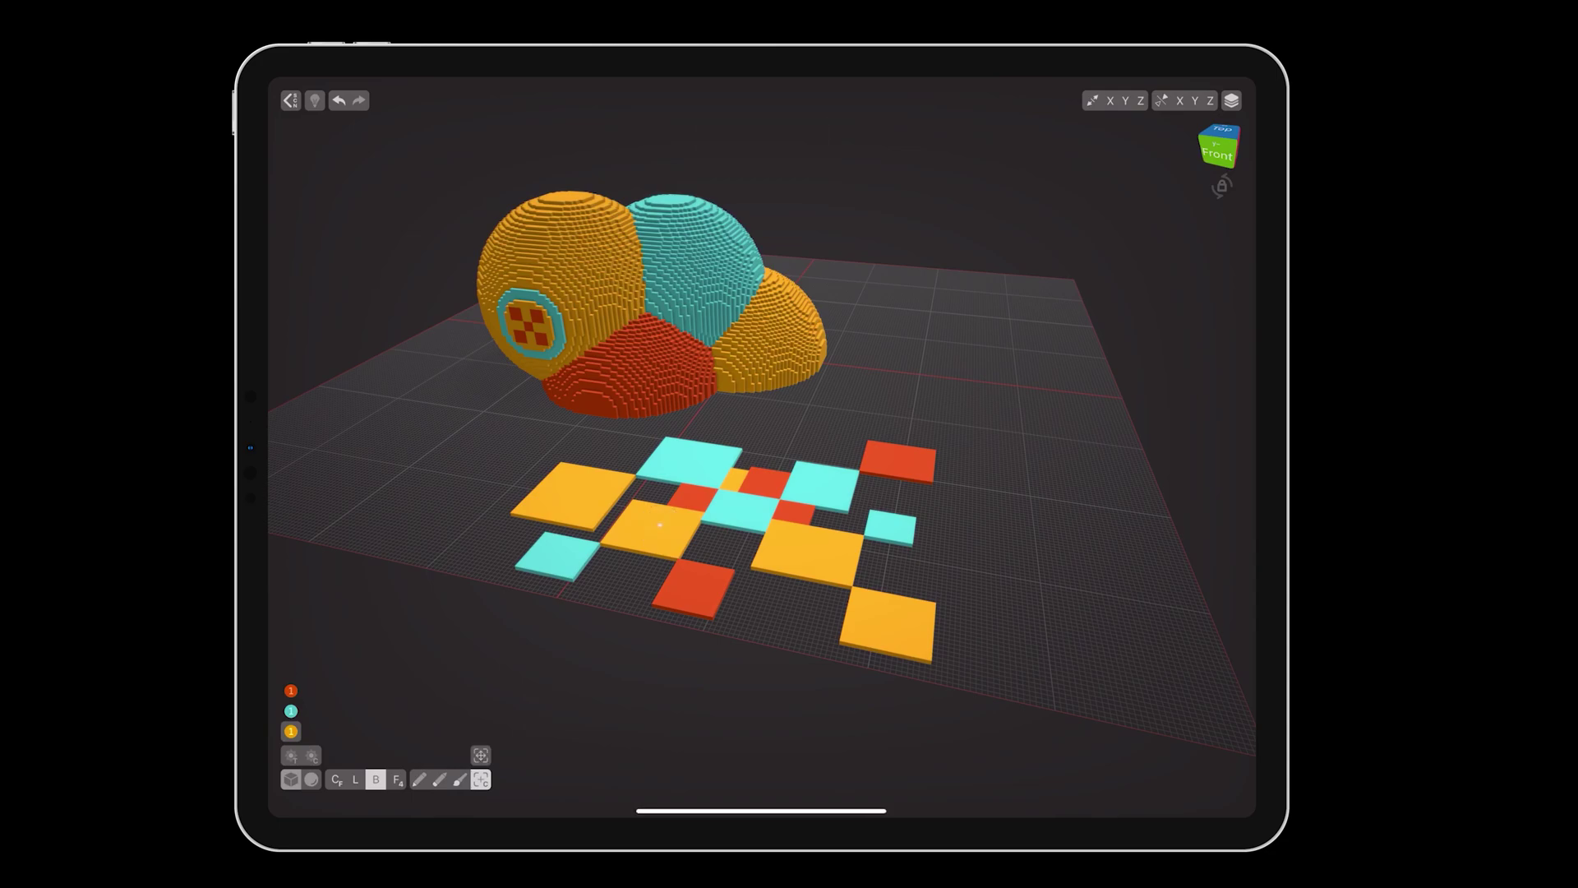
- Expand the colour pick to a turquoise tile and another orange tile, and select all voxels
left_click(830, 479)
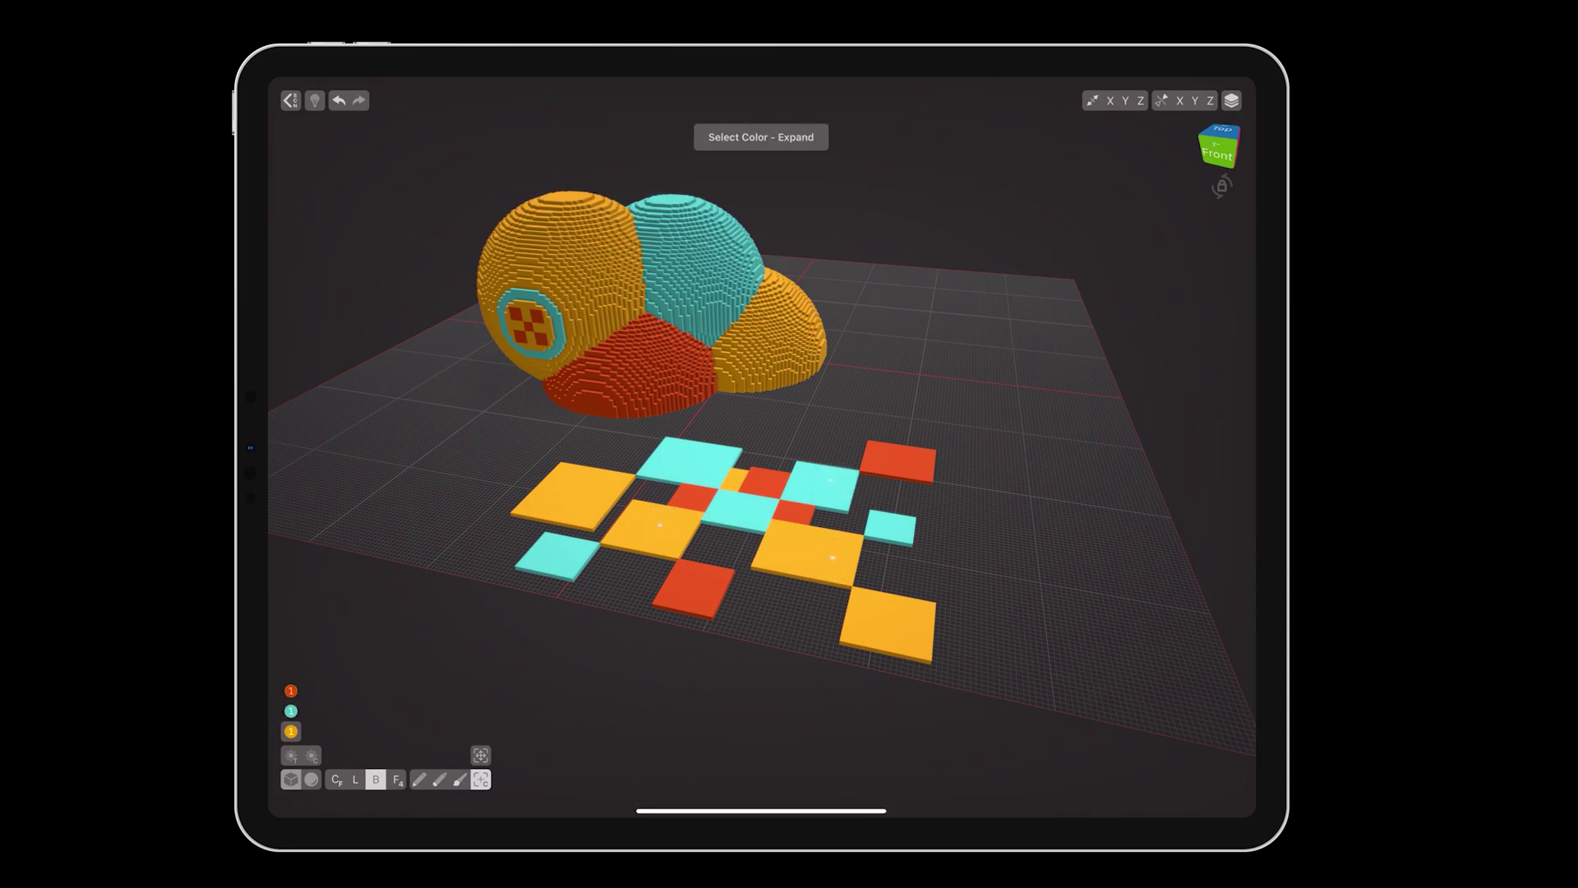
left_click(481, 778)
left_click(481, 779)
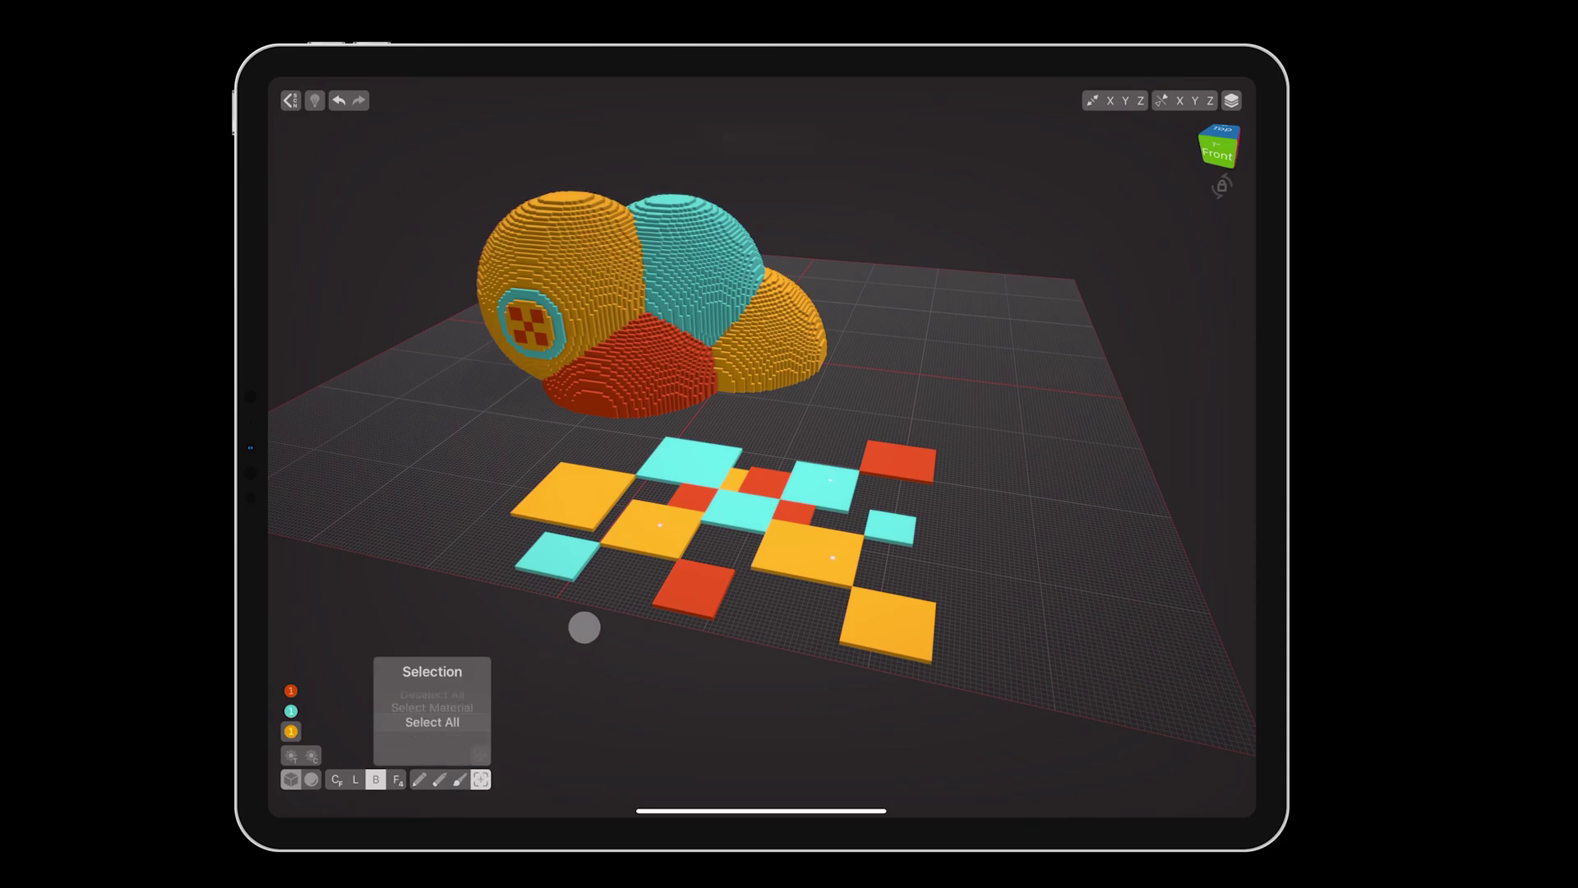
left_click(431, 722)
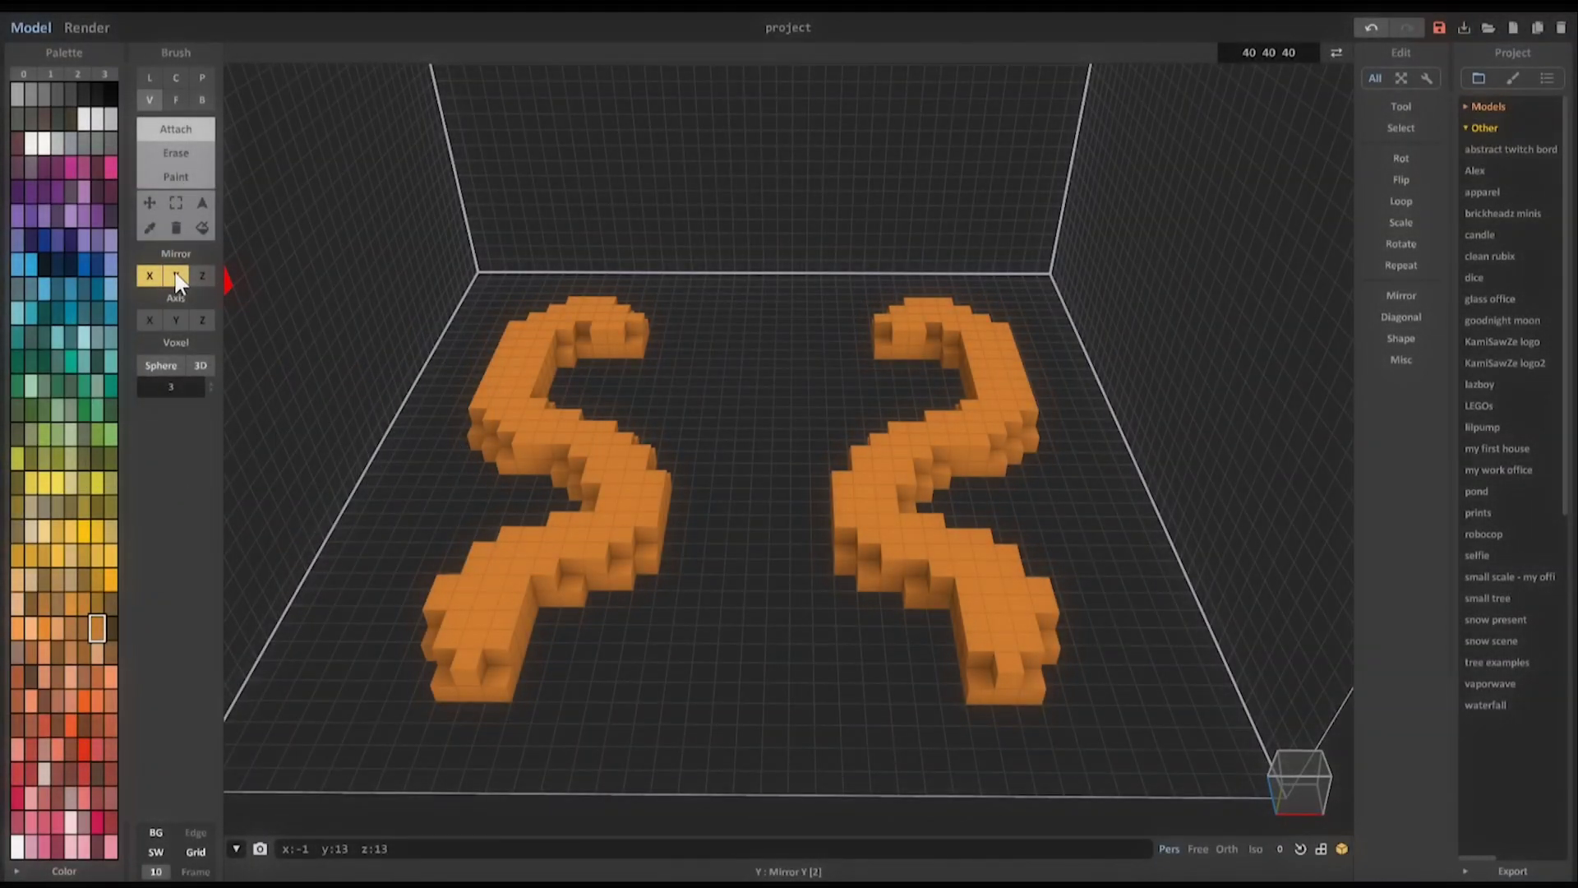
- Switch to MagicaVoxel, attach a voxel stroke mirrored along Y between the two orange snakes, and activate mirroring along Z
mouse_move(747, 318)
left_mouse_down()
mouse_move(728, 368)
mouse_move(776, 393)
mouse_move(751, 416)
left_mouse_up()
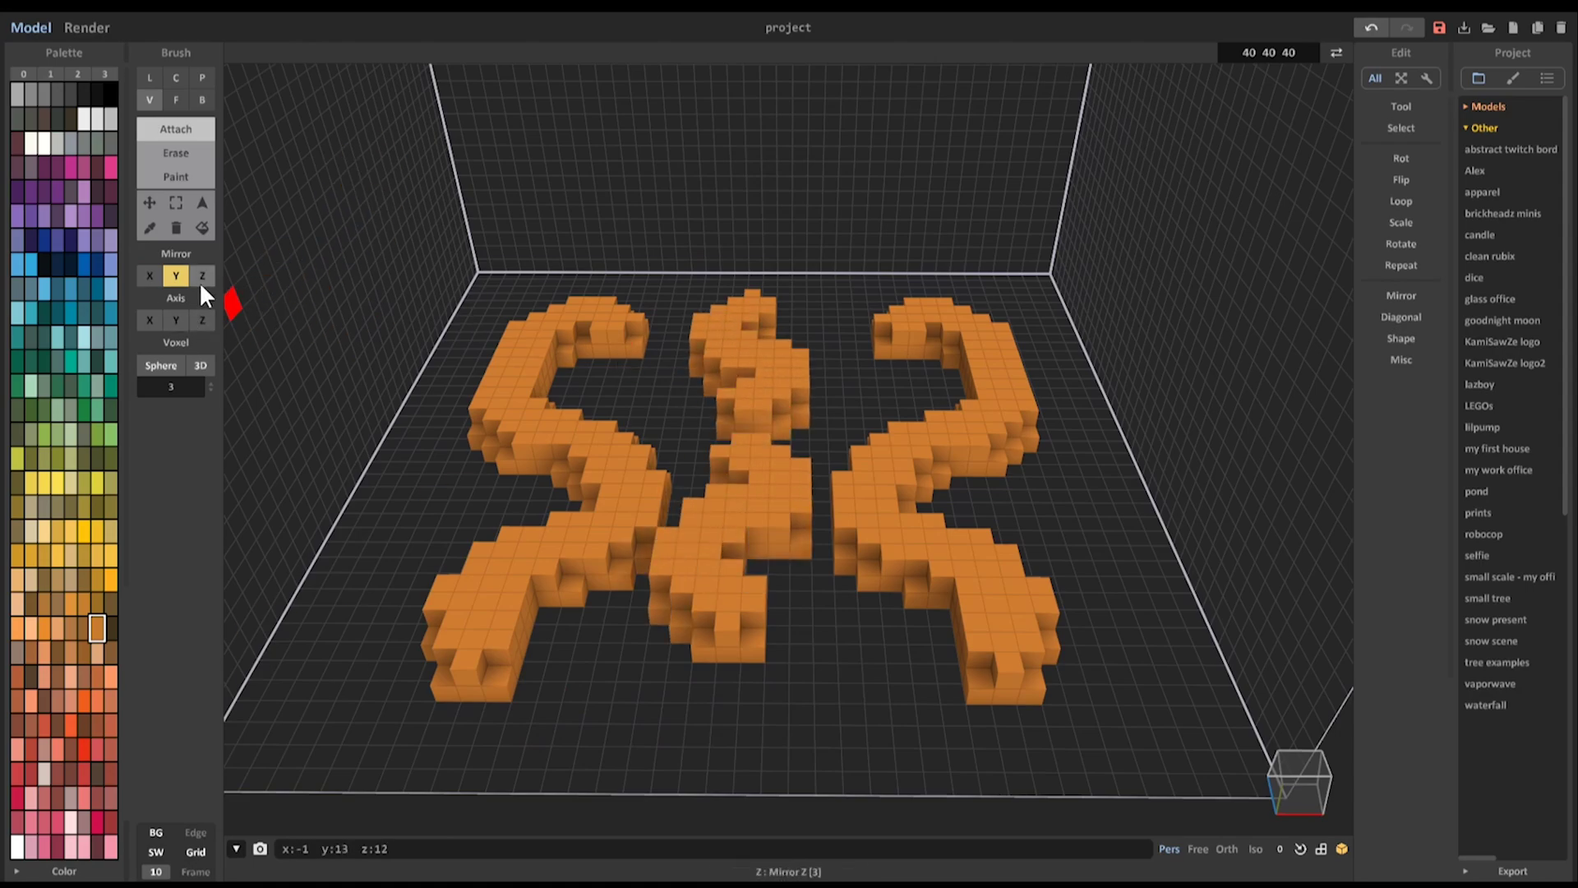
left_click(201, 280)
scroll(811, 314, "down", 5)
right_click_drag(817, 338, 817, 317)
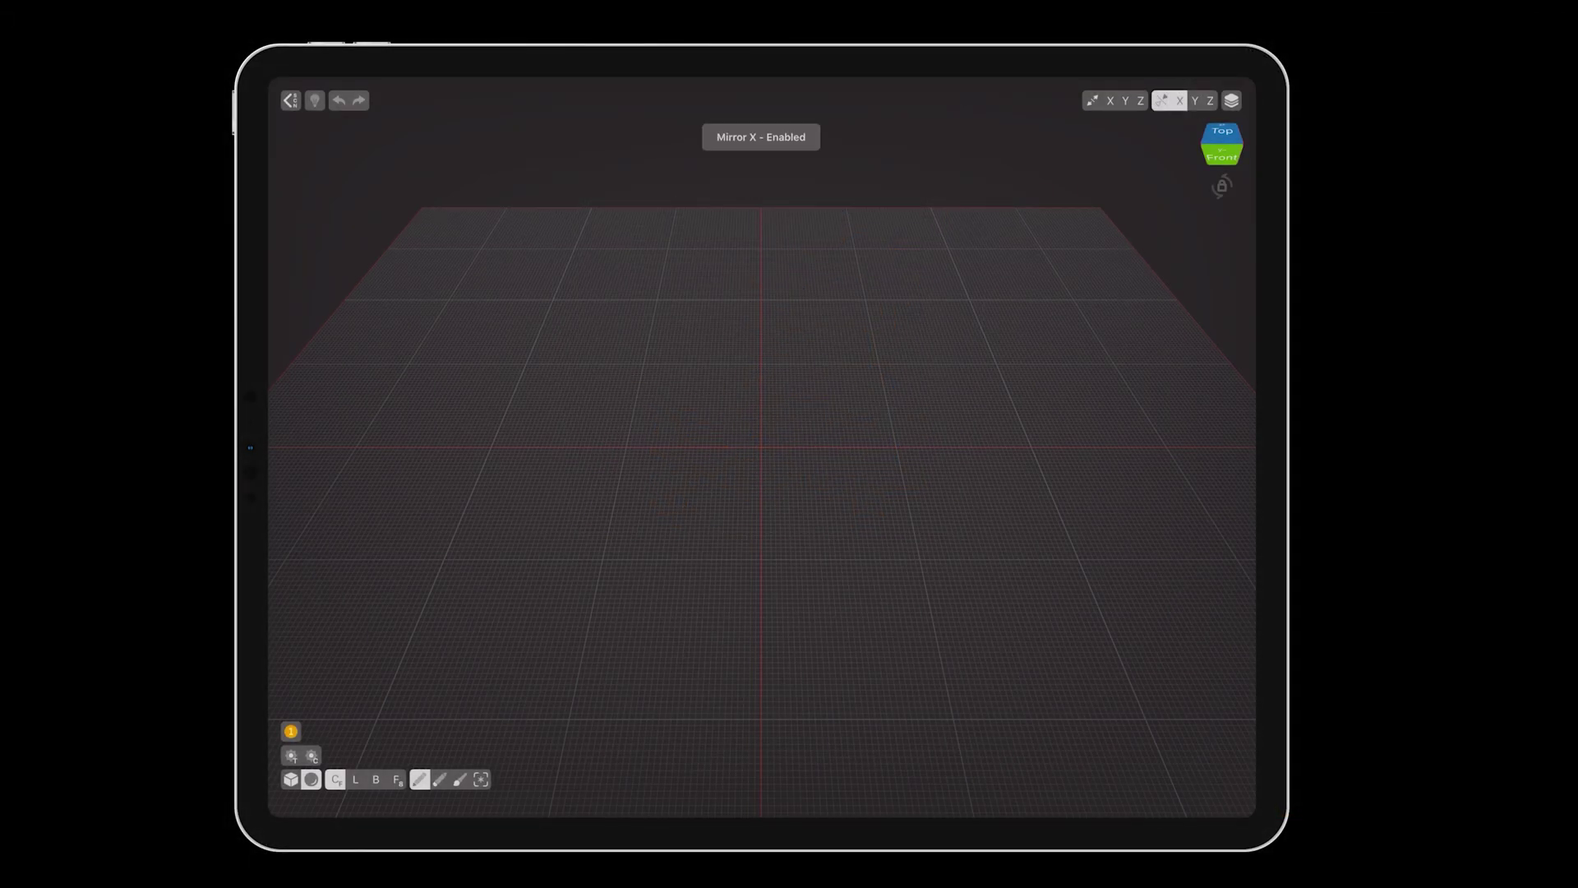
- Switch to Voxel Max and draw a winding stroke down the empty grid with Mirror X enabled
mouse_move(653, 297)
left_mouse_down()
mouse_move(521, 370)
mouse_move(680, 720)
left_mouse_up()
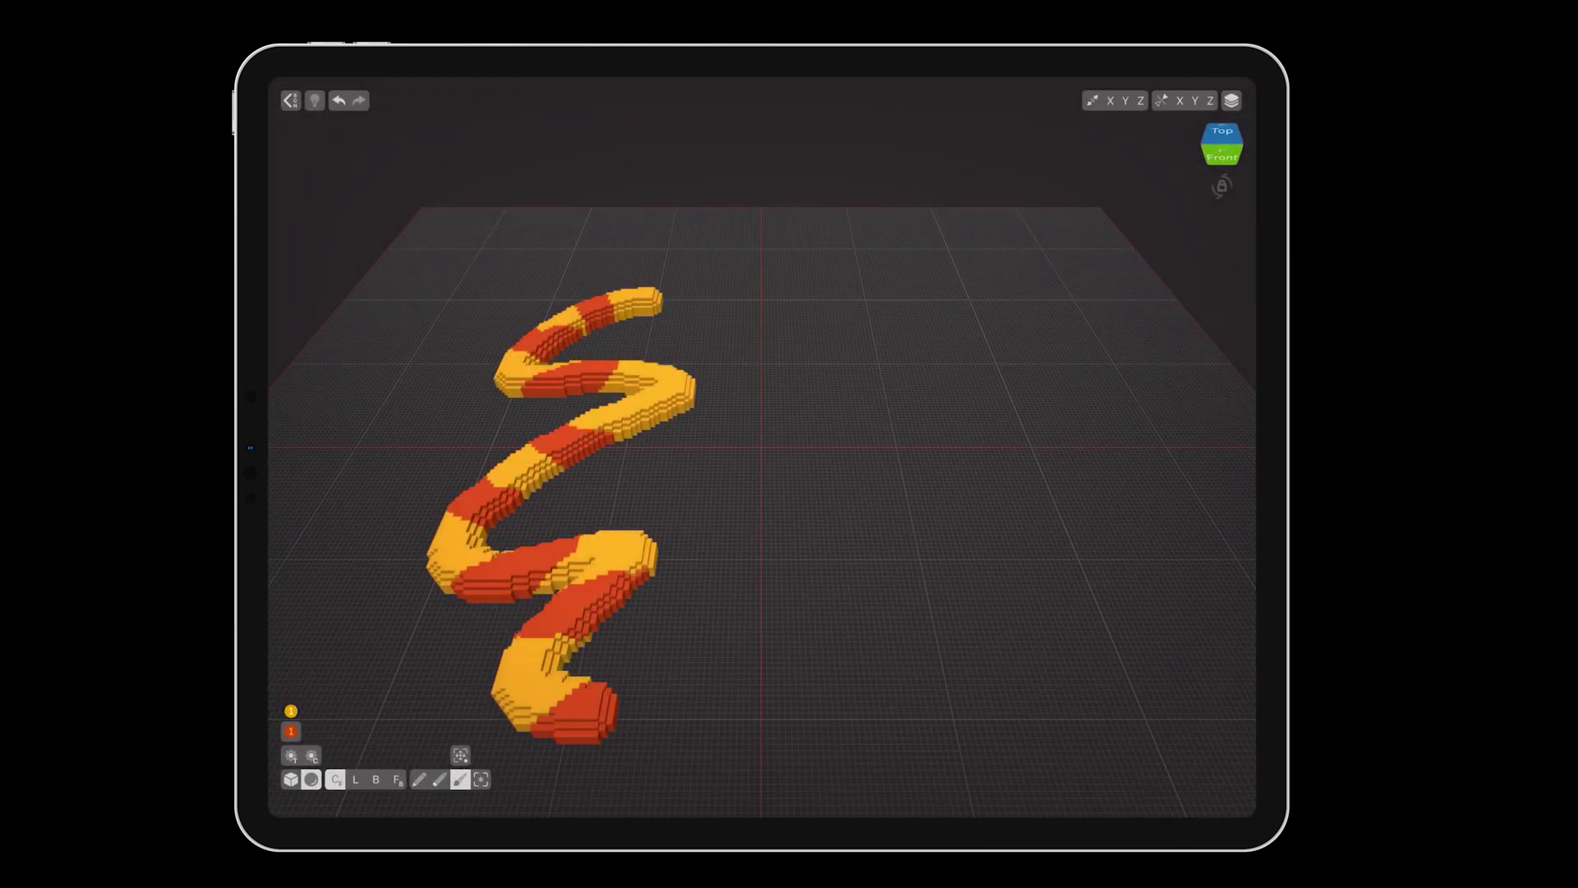
- Select the whole yellow and red striped snake and clone it with Mirror Y enabled
left_click(481, 779)
left_click(432, 722)
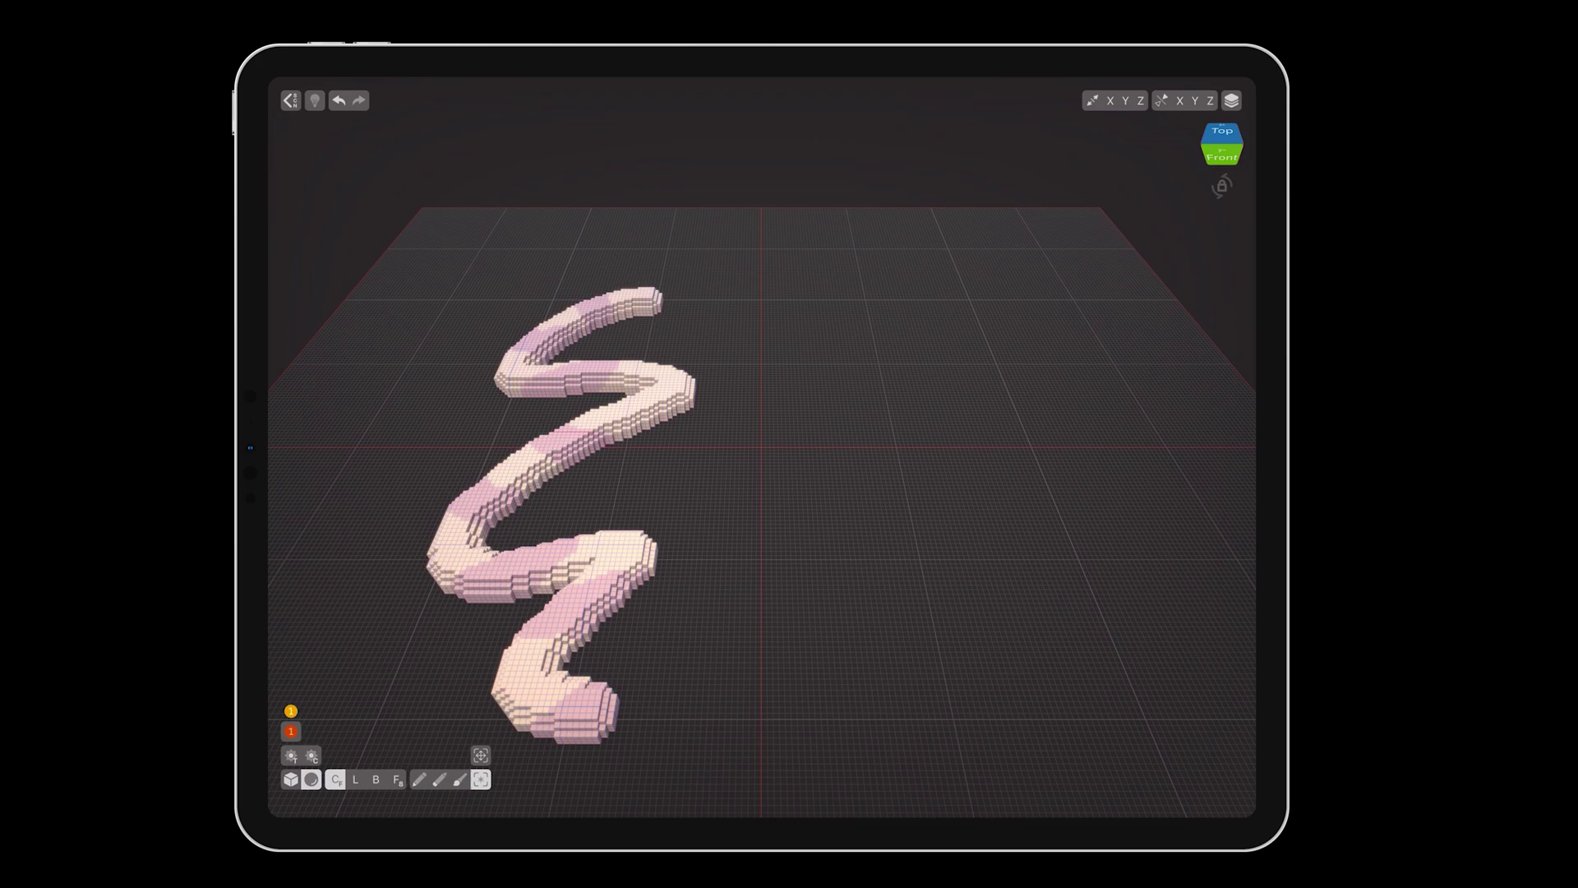
left_click(481, 754)
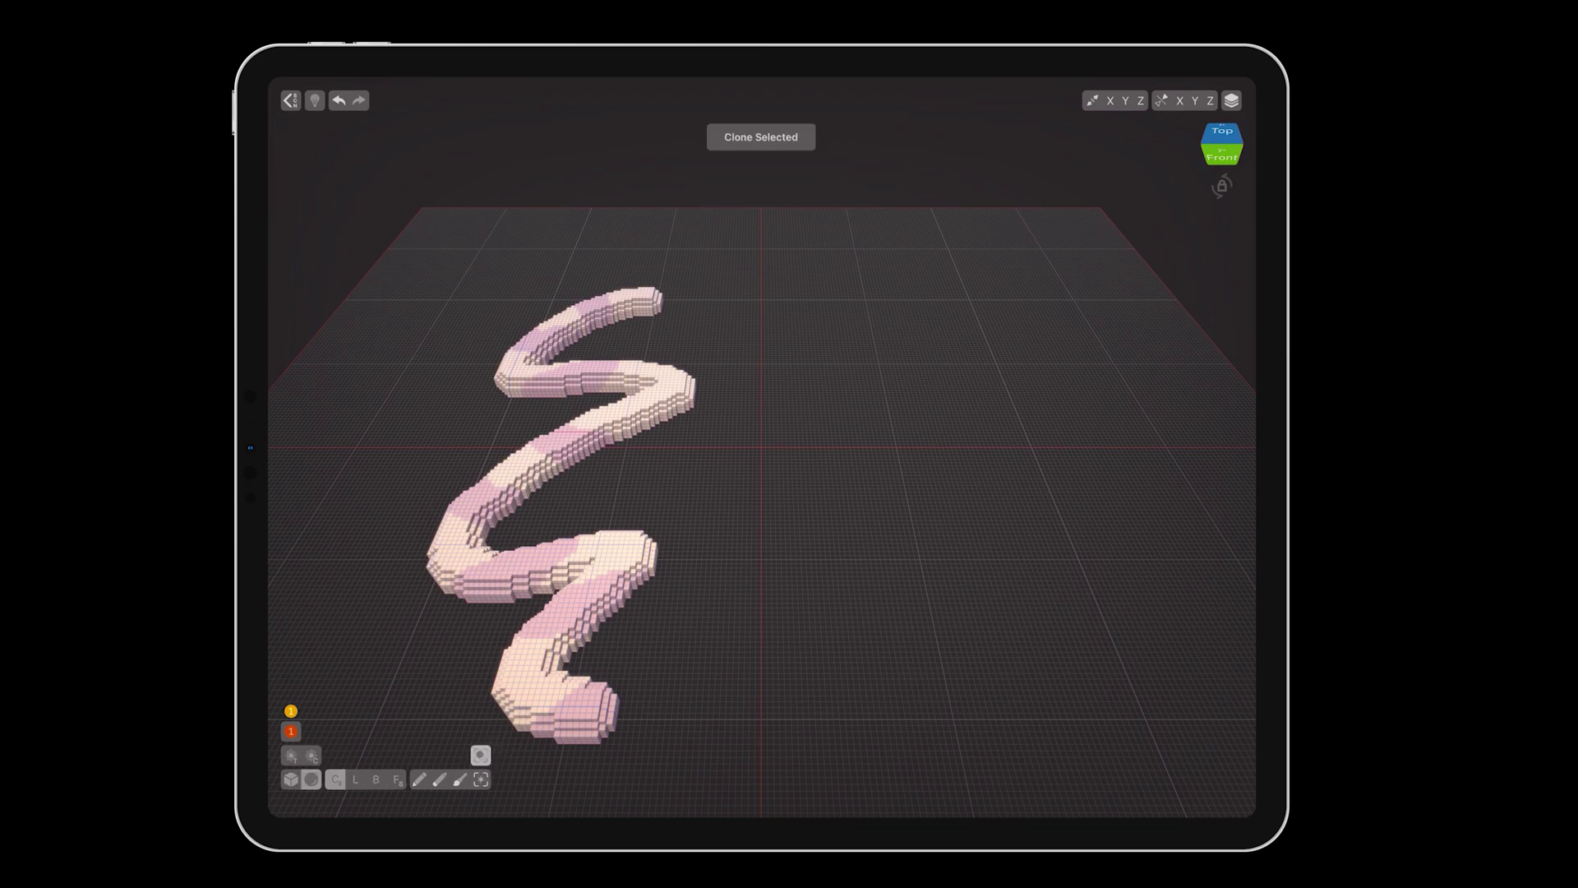
left_click(1196, 101)
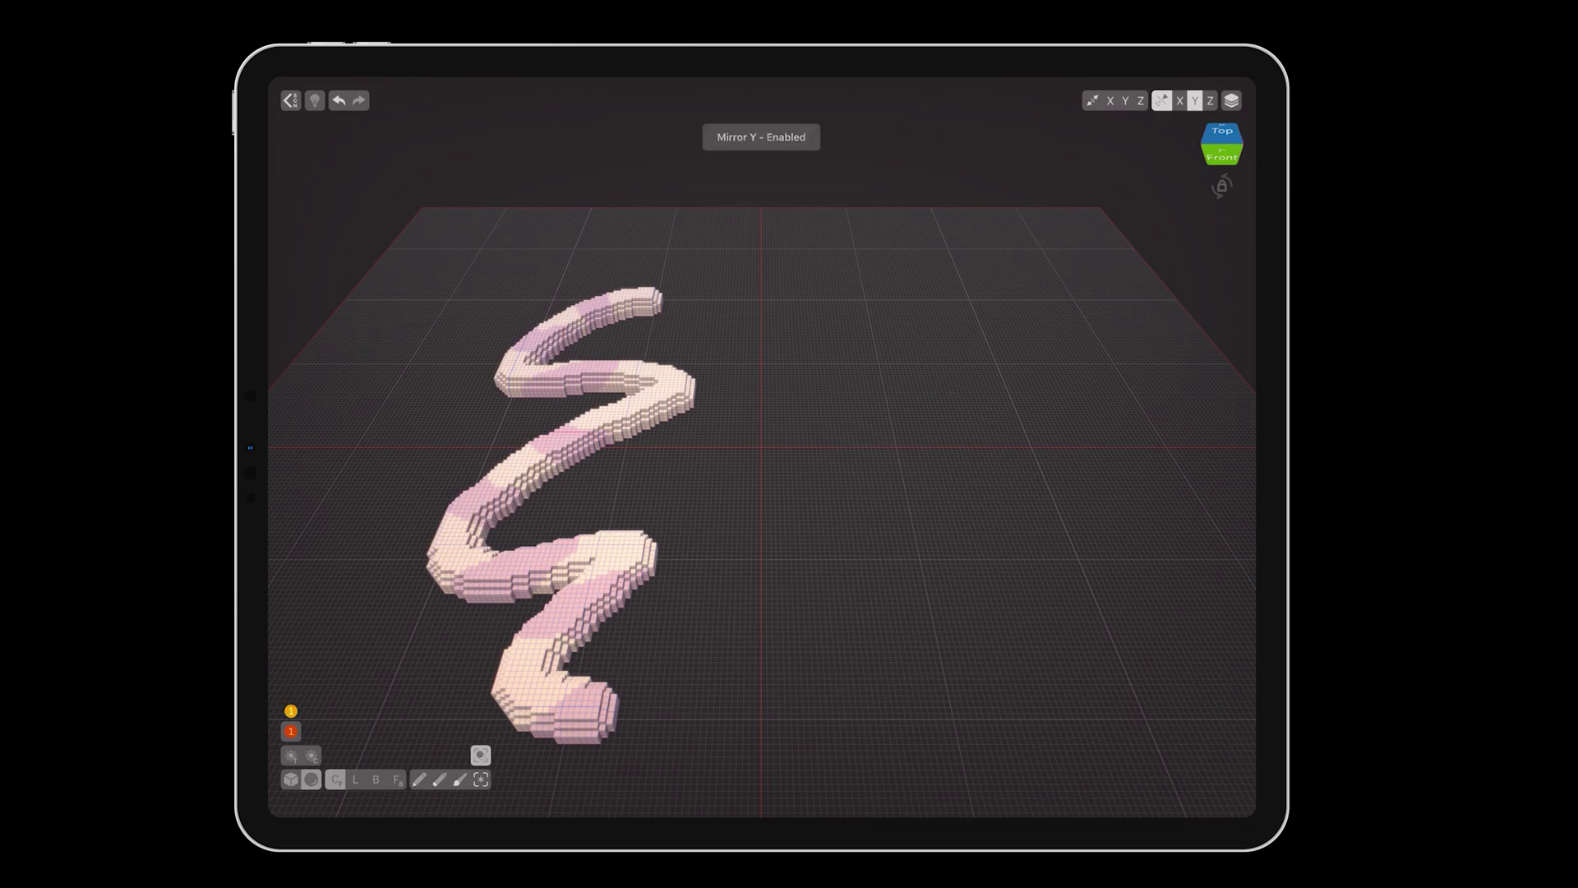
left_click(481, 755)
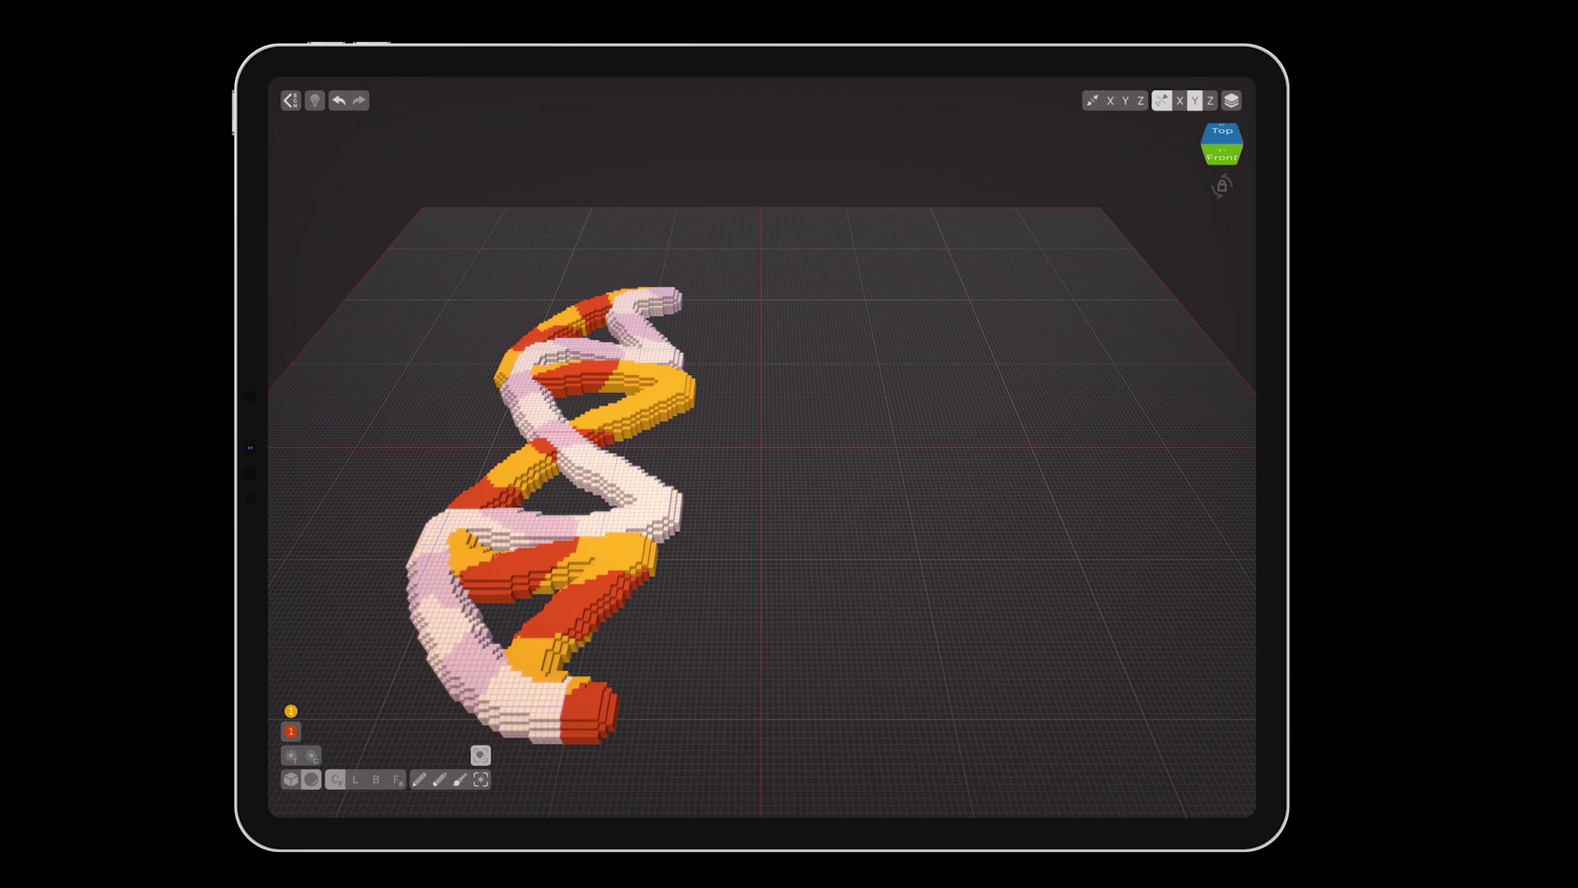
- Undo the clone and move the selected snake itself with Mirror Y enabled
left_click(338, 100)
left_click(481, 754)
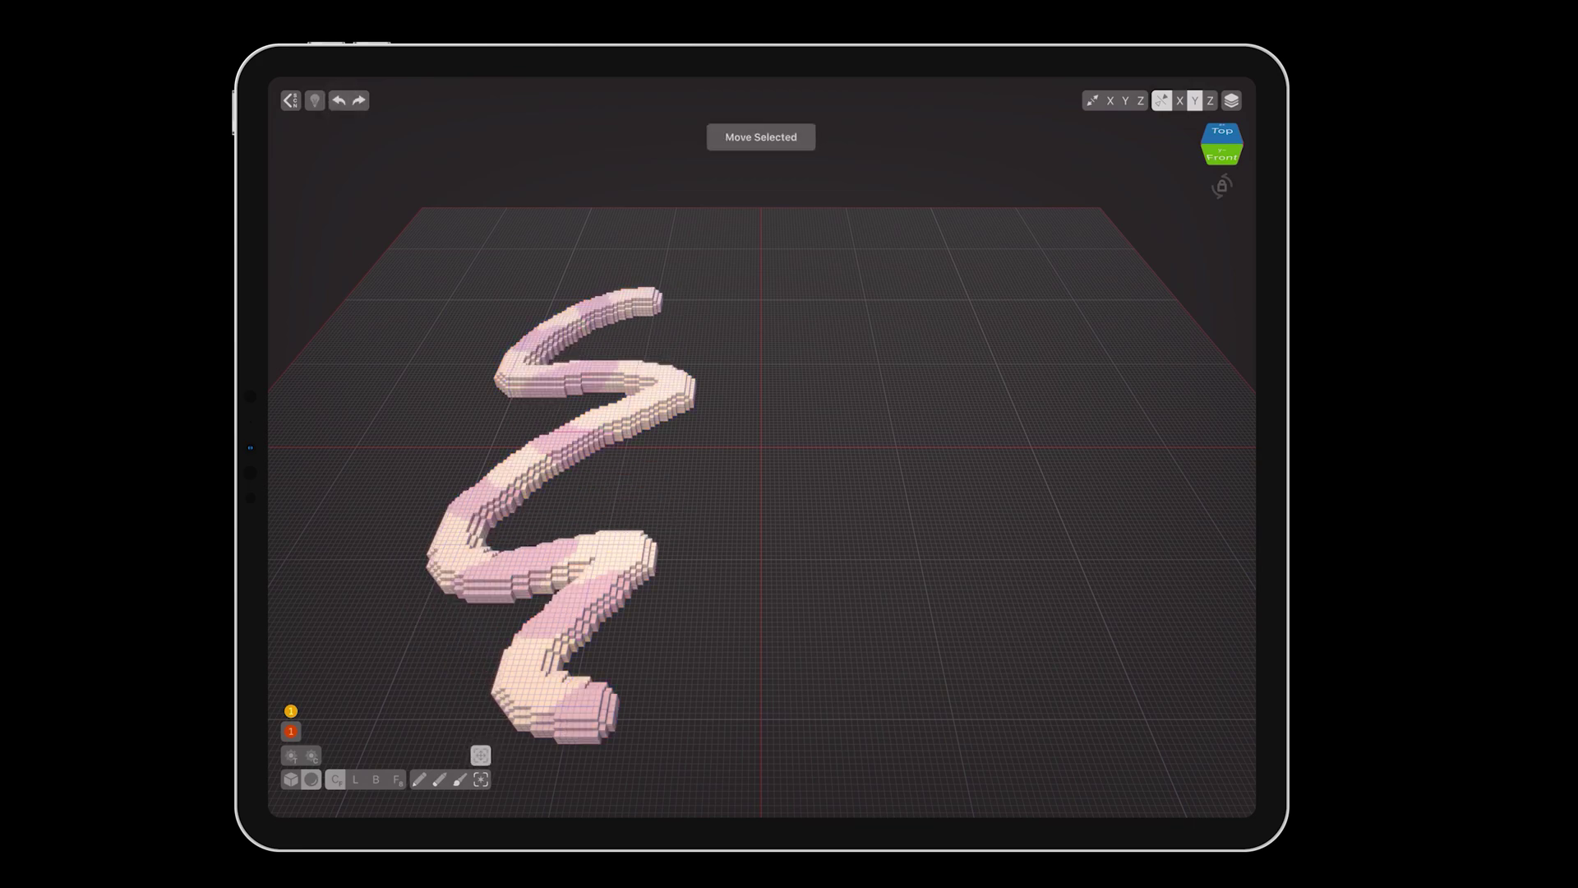
left_click(611, 400)
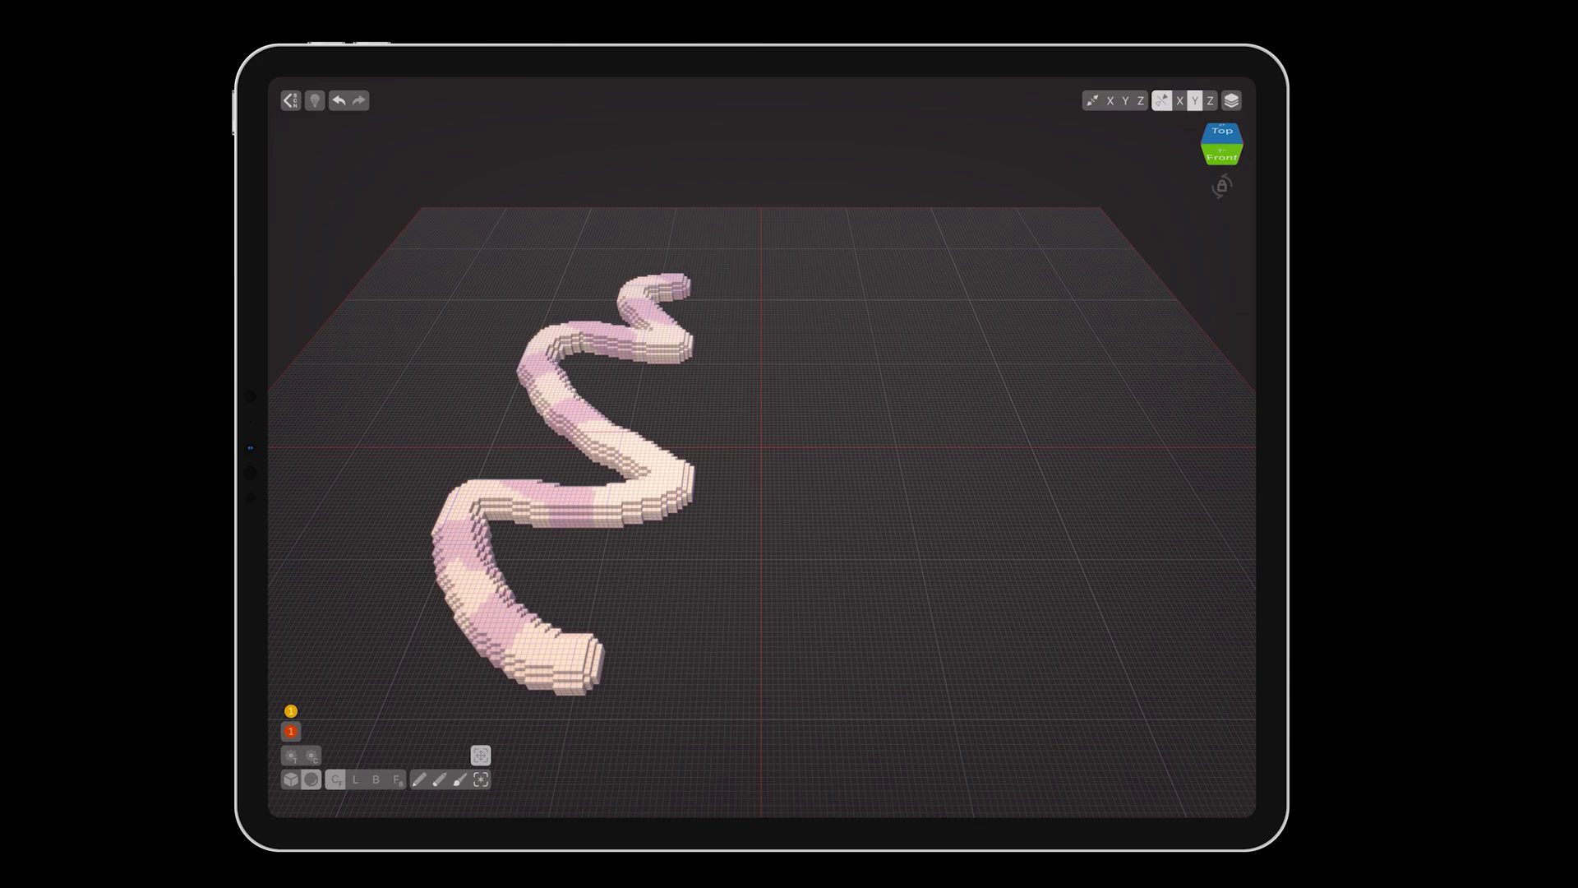
- Flip the selected snake with the Mirror Y options and reposition it with mirroring disabled
left_click(1192, 107)
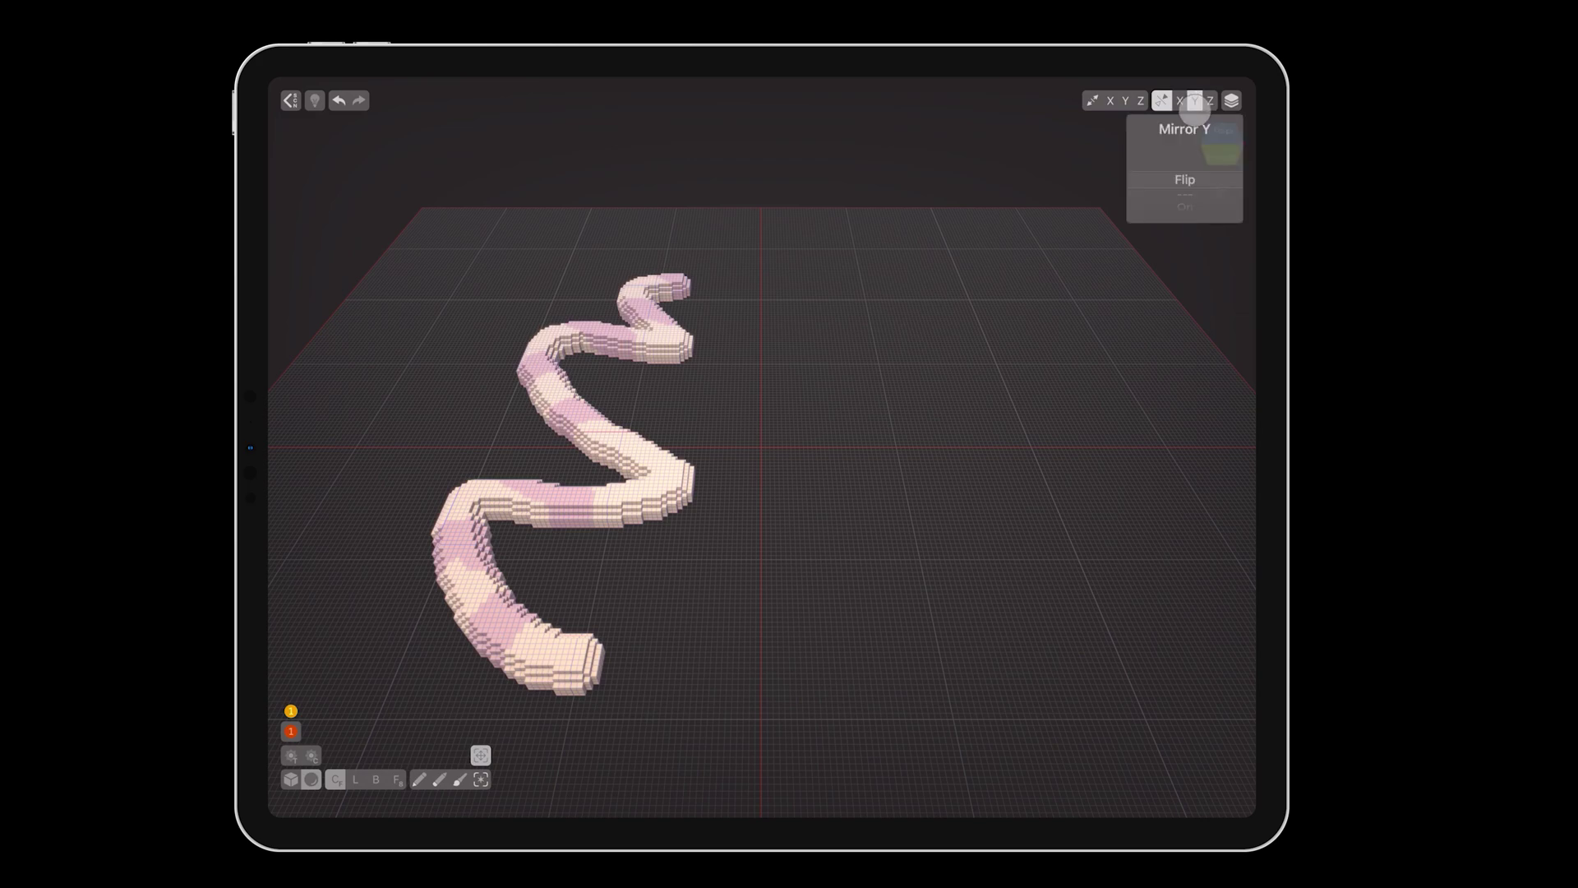
left_click(1210, 151)
left_click(1164, 100)
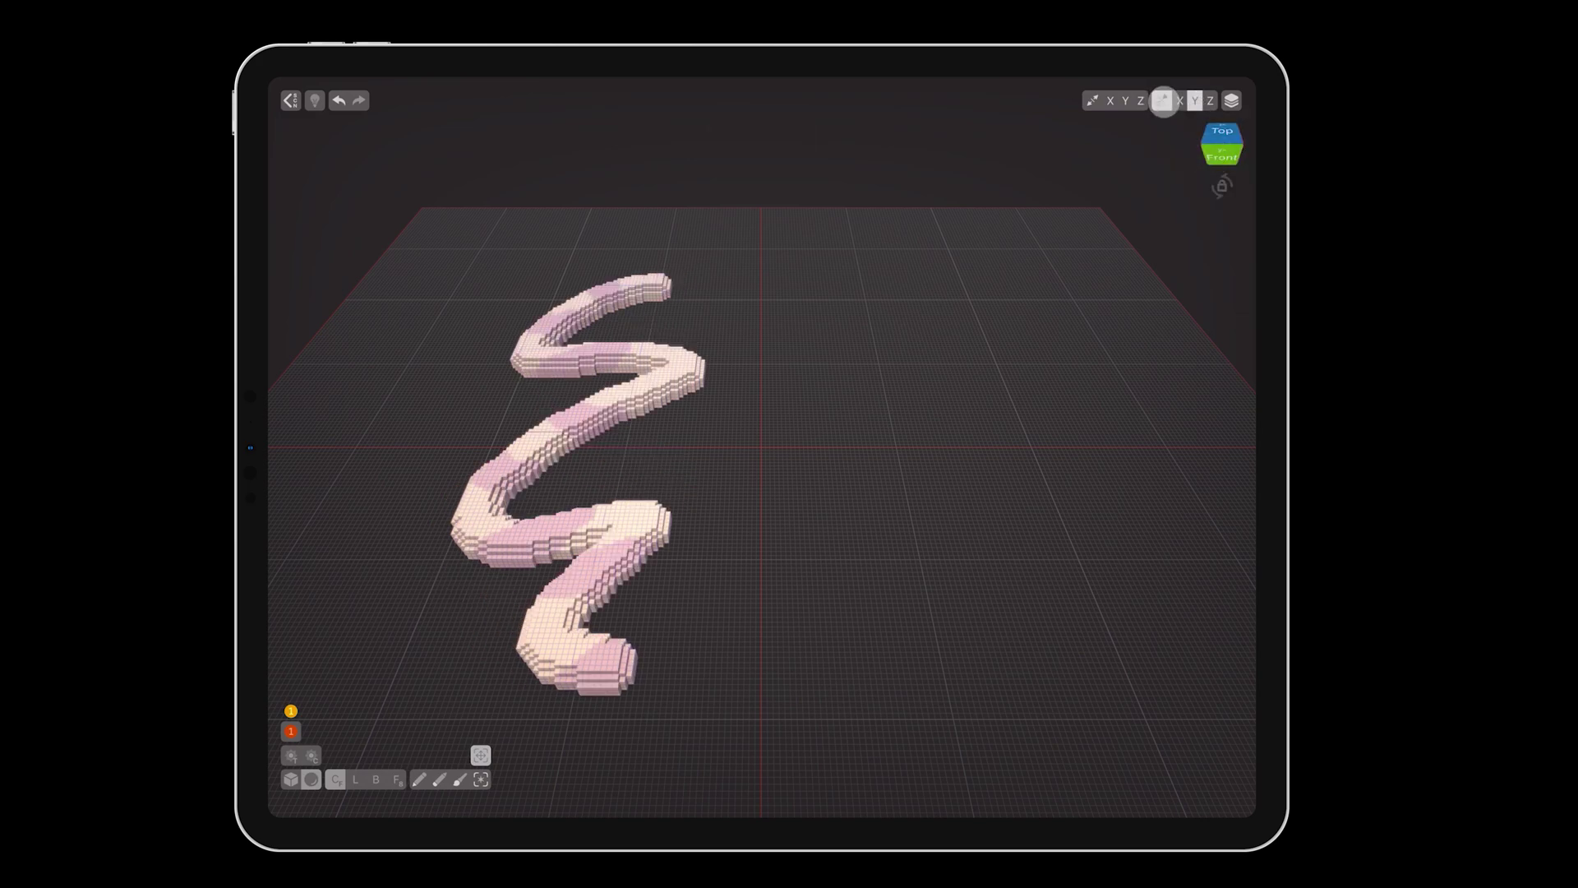
left_click(1189, 107)
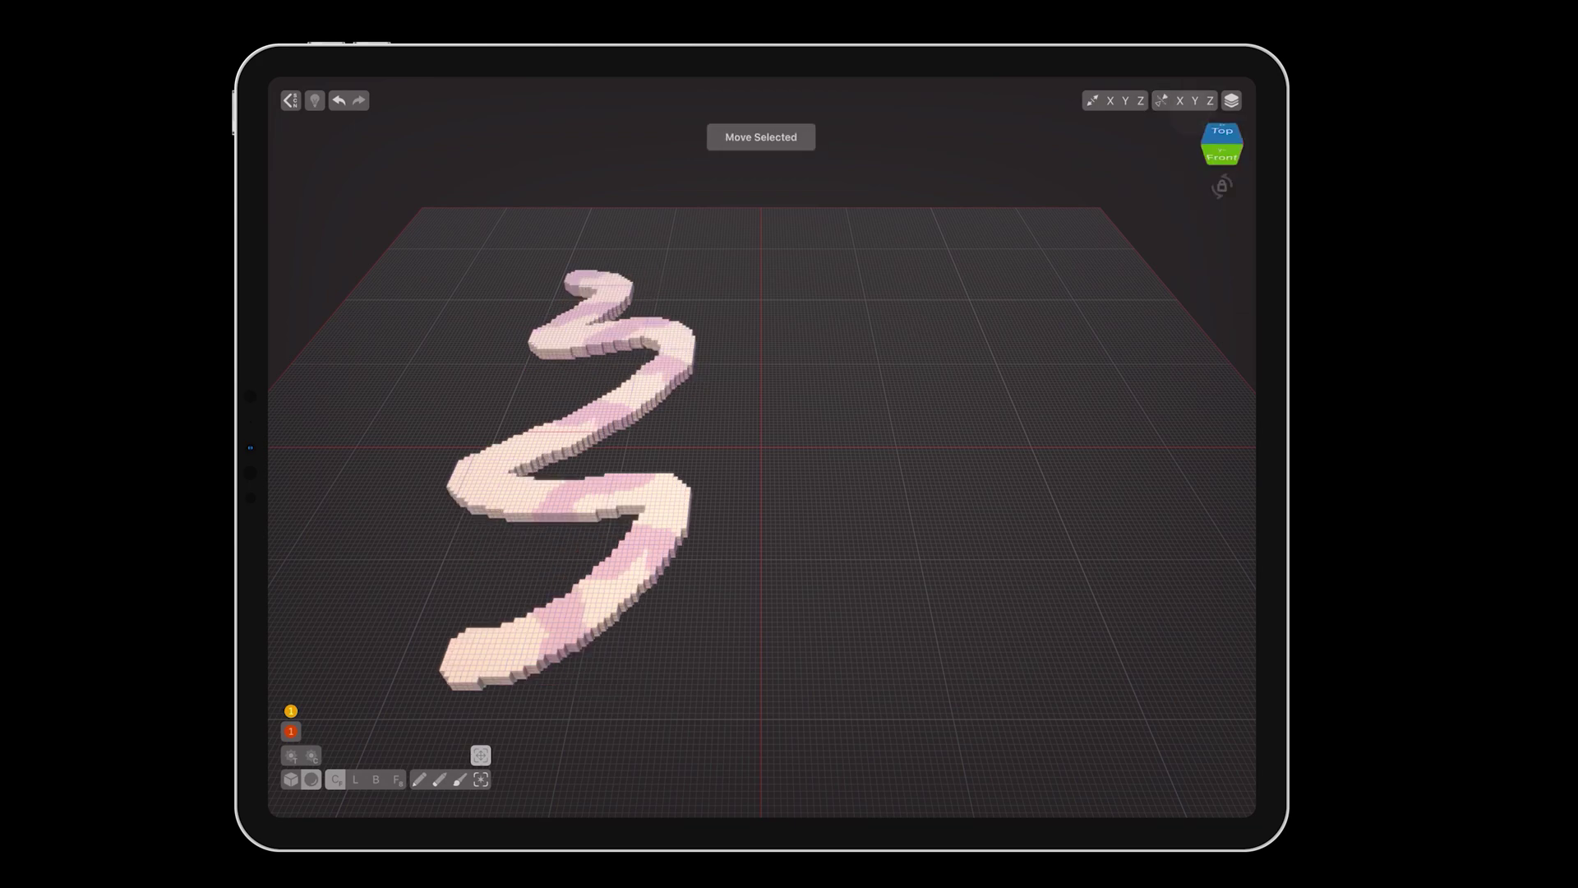
left_click_drag(802, 627, 953, 548)
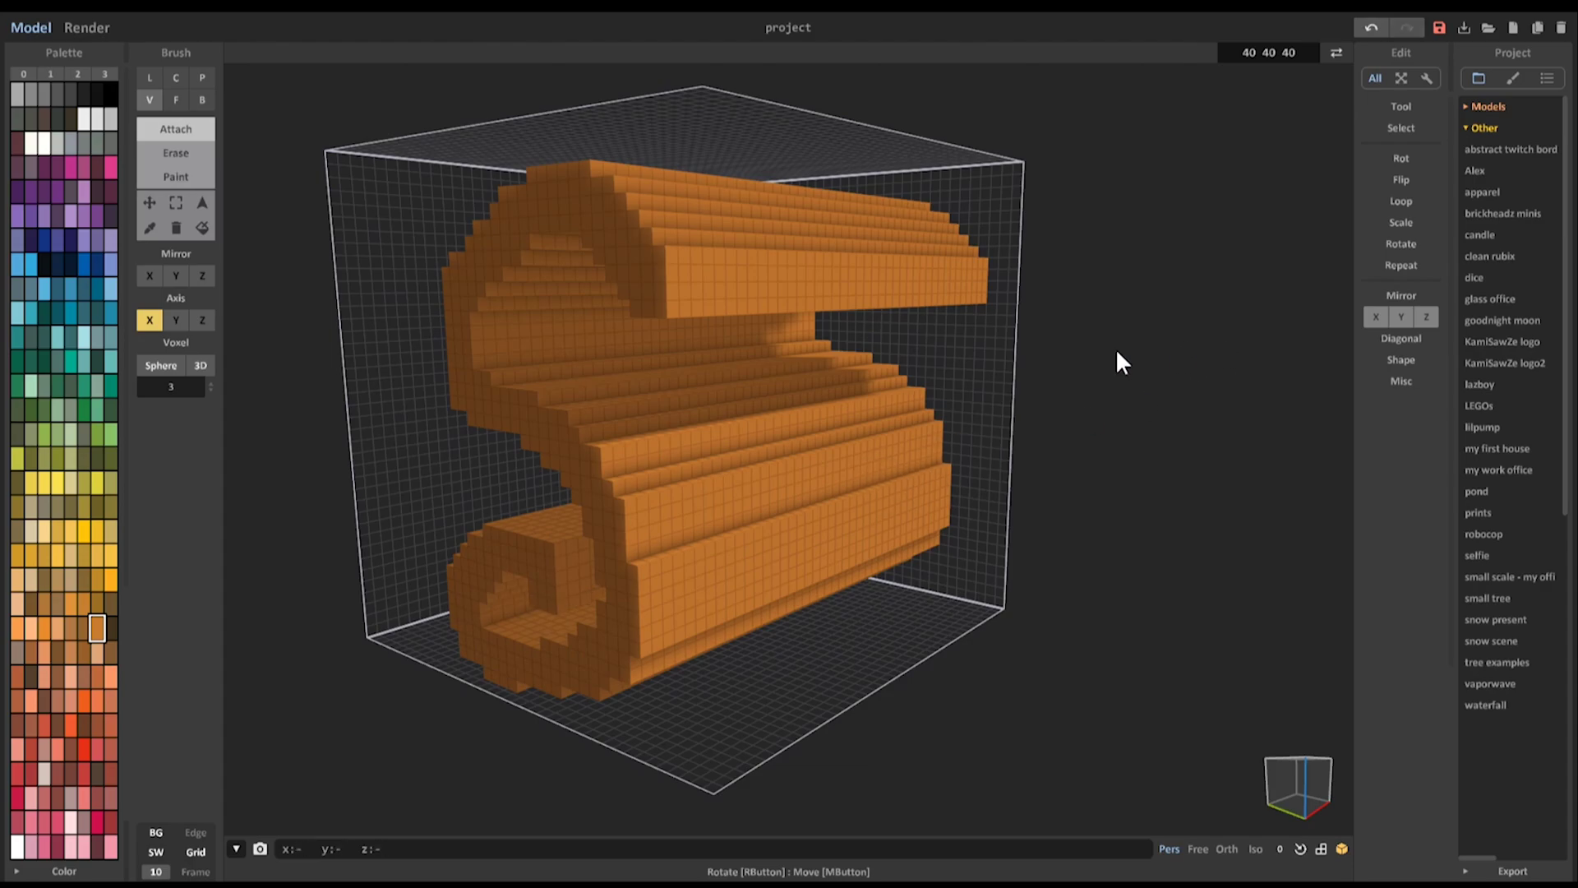
- Switch to MagicaVoxel, undo the X-axis stroke, and attach orange voxels with both the X and Y axes enabled
key("ctrl+z")
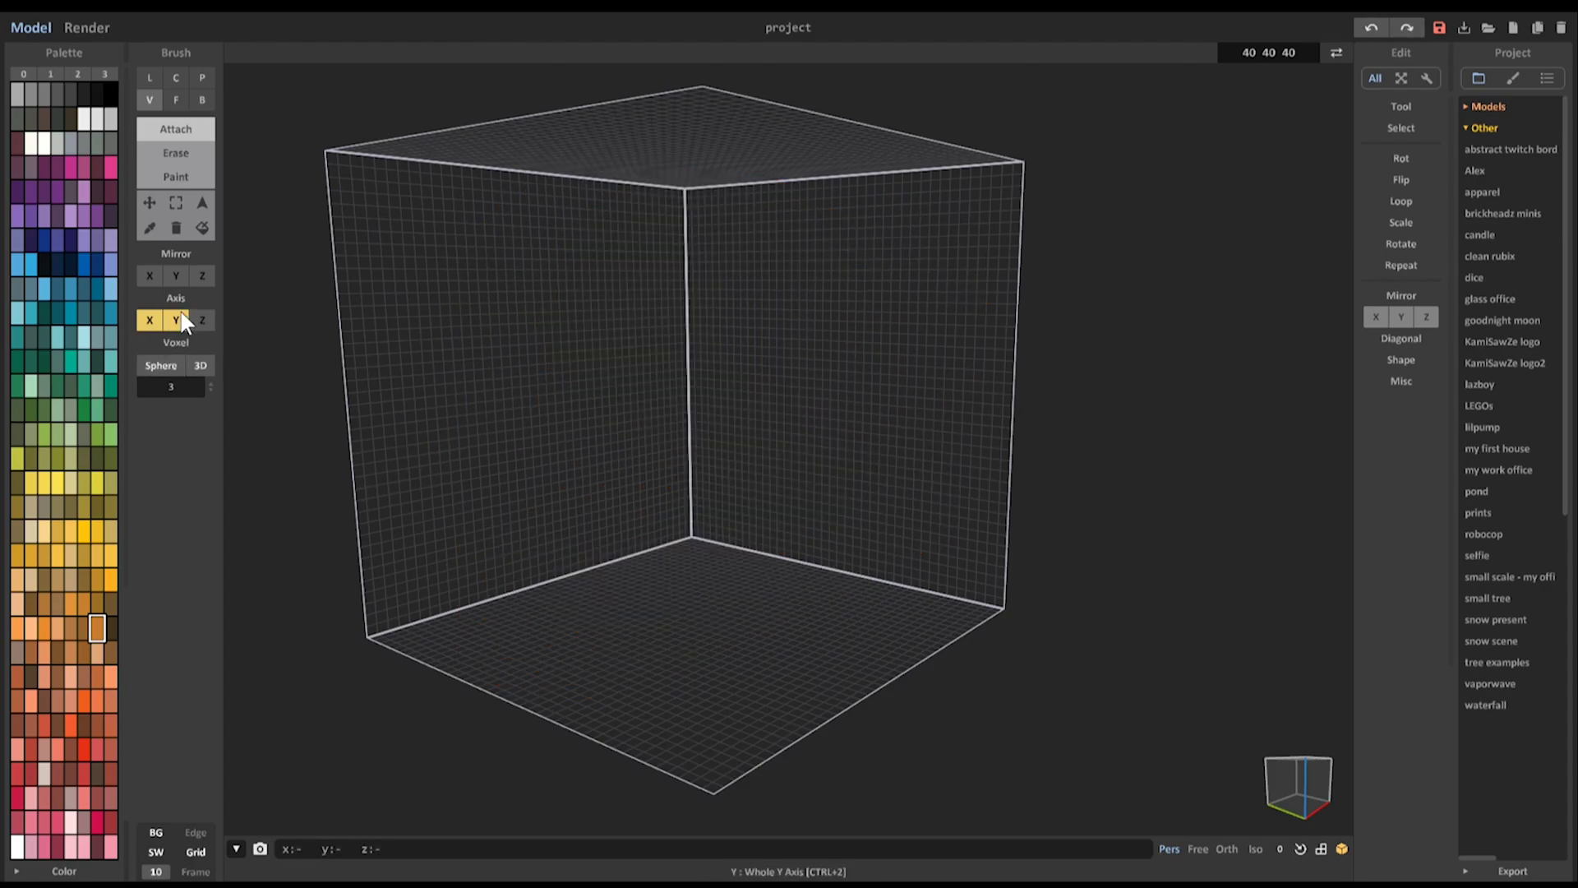
left_click(820, 638)
left_click_drag(846, 588, 889, 448)
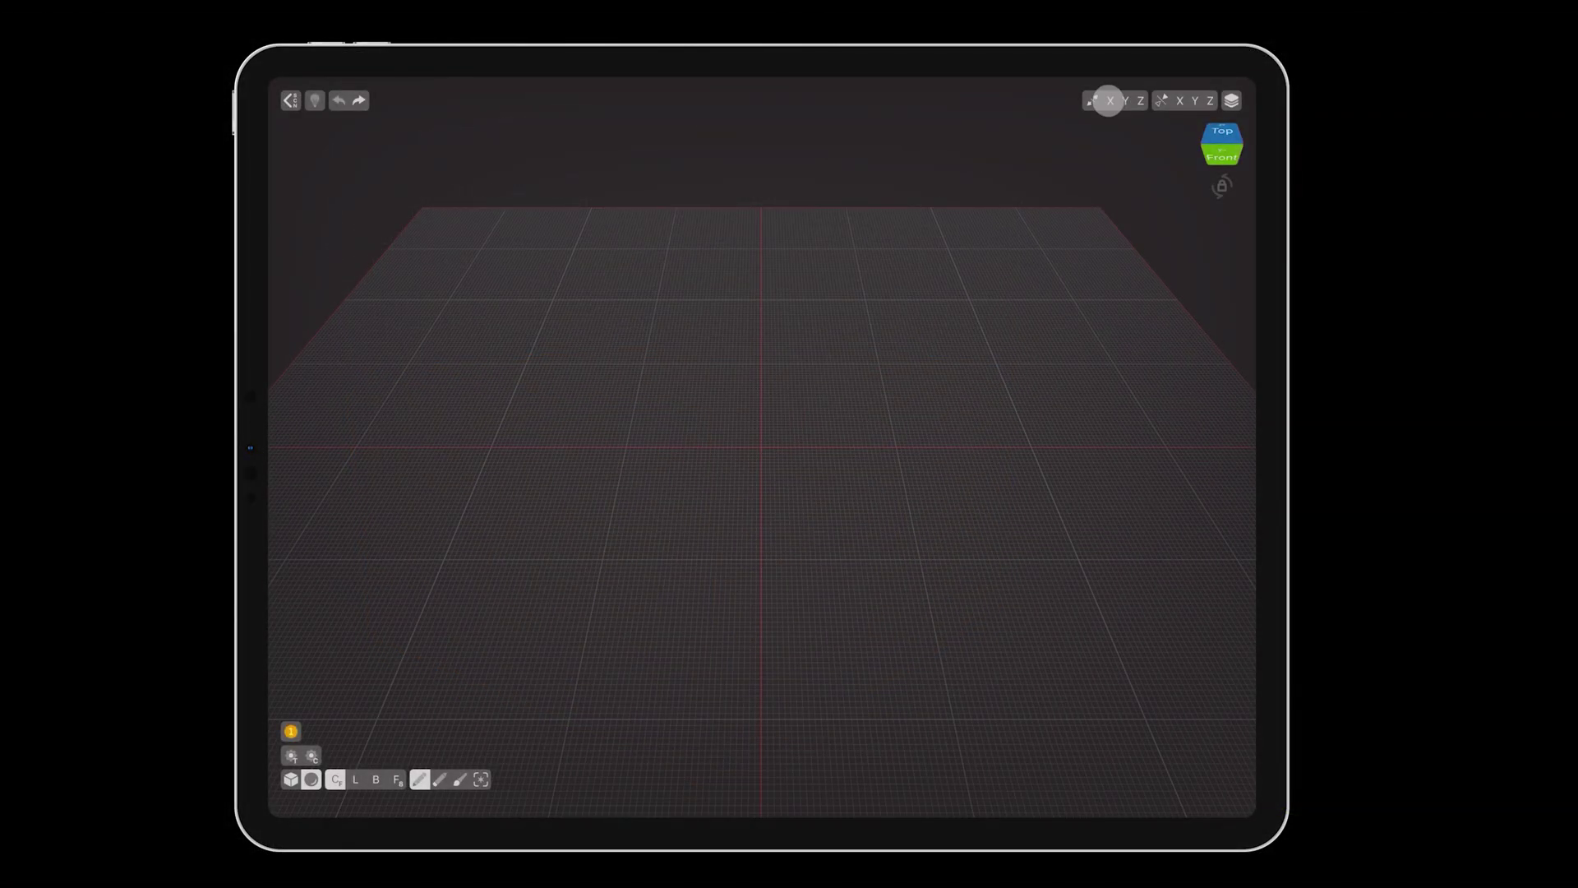
- Switch to Voxel Max, enable Stretch X, and create two parallel bars across the full width of the grid
left_click(1108, 100)
left_click(674, 267)
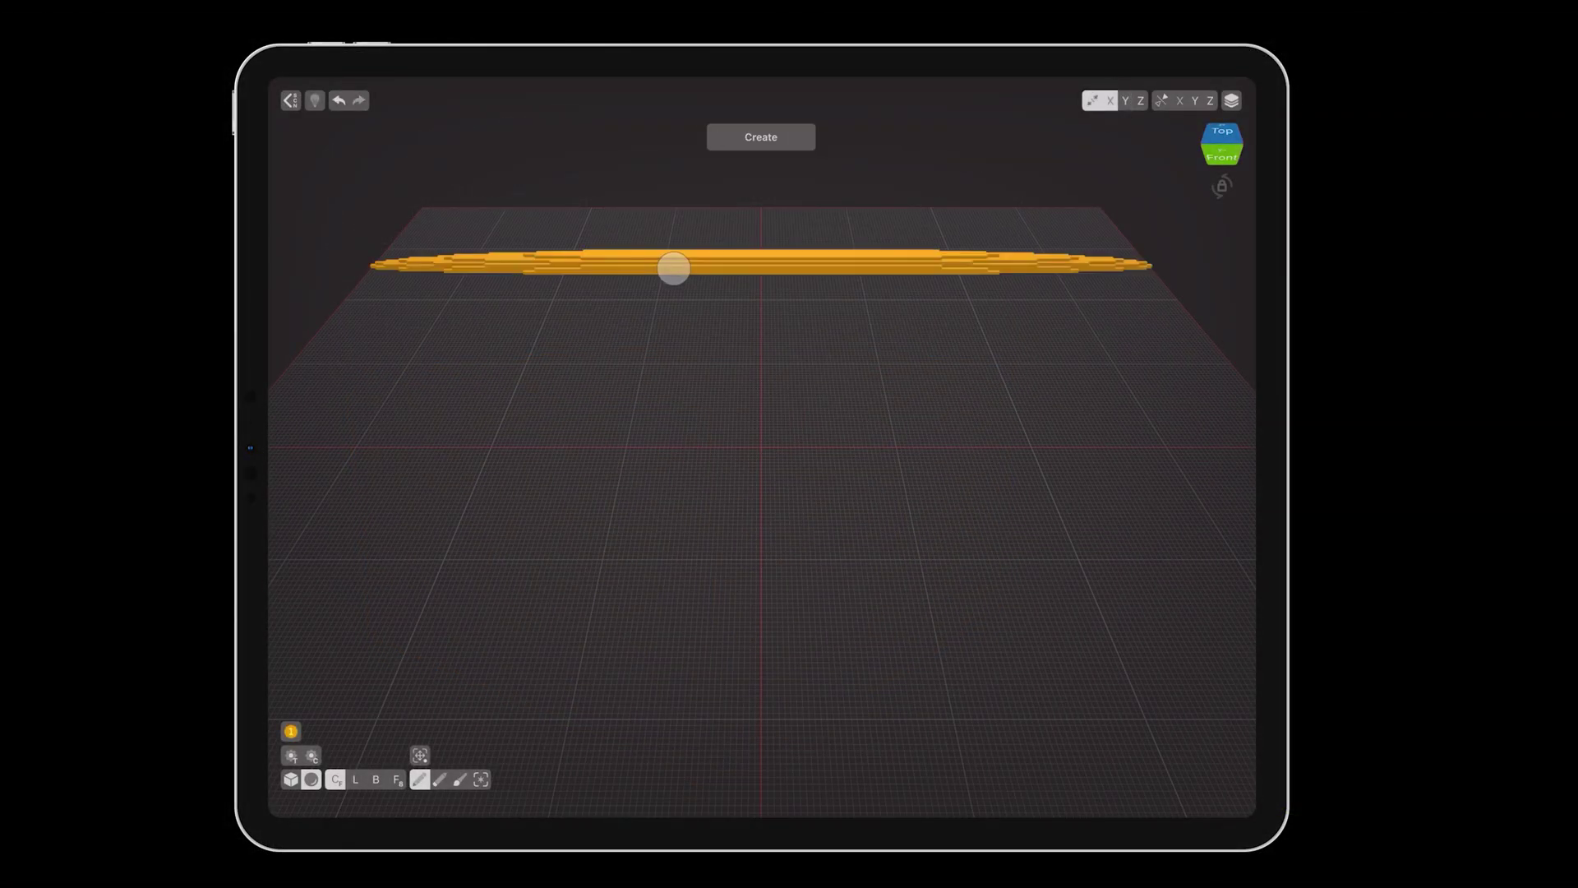
left_click(781, 381)
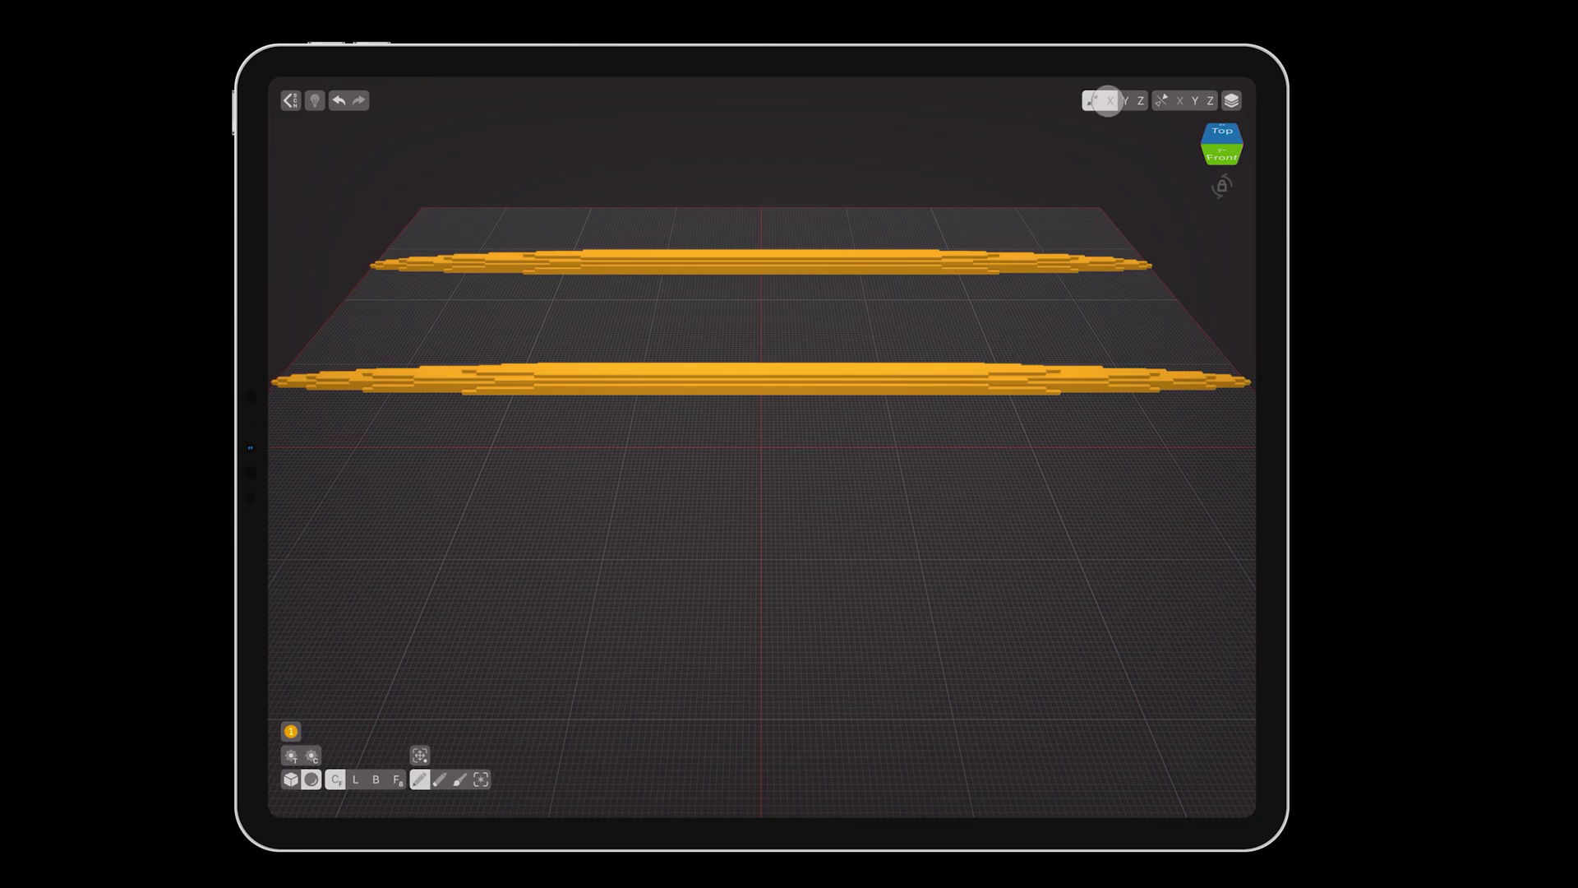
- Set Stretch X to 50% of the brush size and draw a winding stroke in front of the bars
mouse_move(1108, 101)
left_mouse_down()
mouse_move(1139, 168)
mouse_move(1184, 197)
mouse_move(1209, 155)
left_mouse_up()
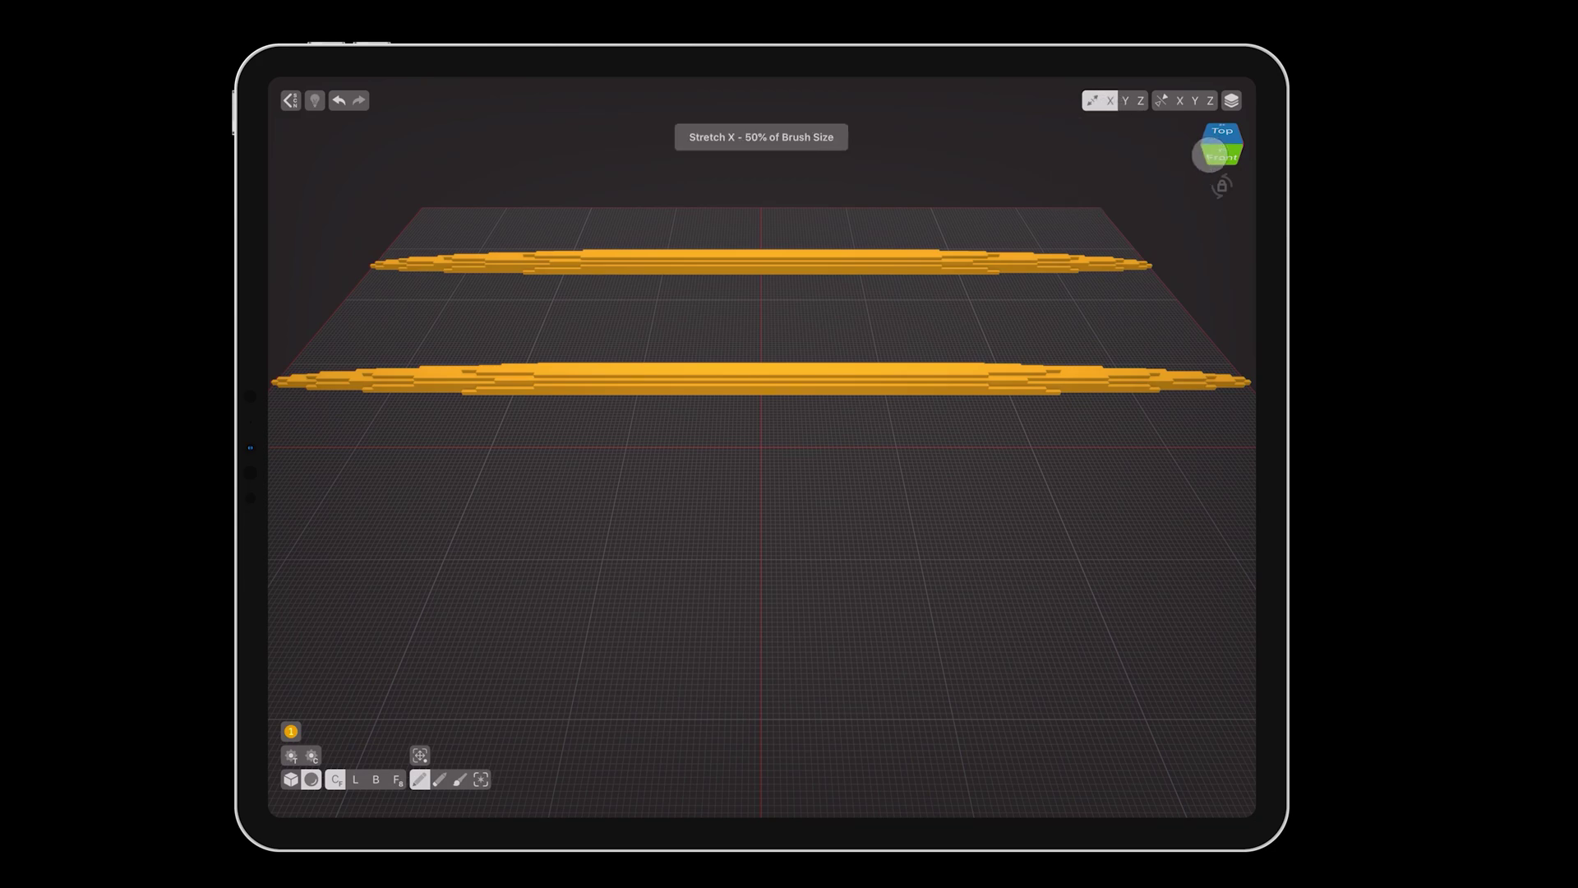
mouse_move(666, 496)
left_mouse_down()
mouse_move(723, 556)
mouse_move(885, 543)
mouse_move(1034, 688)
left_mouse_up()
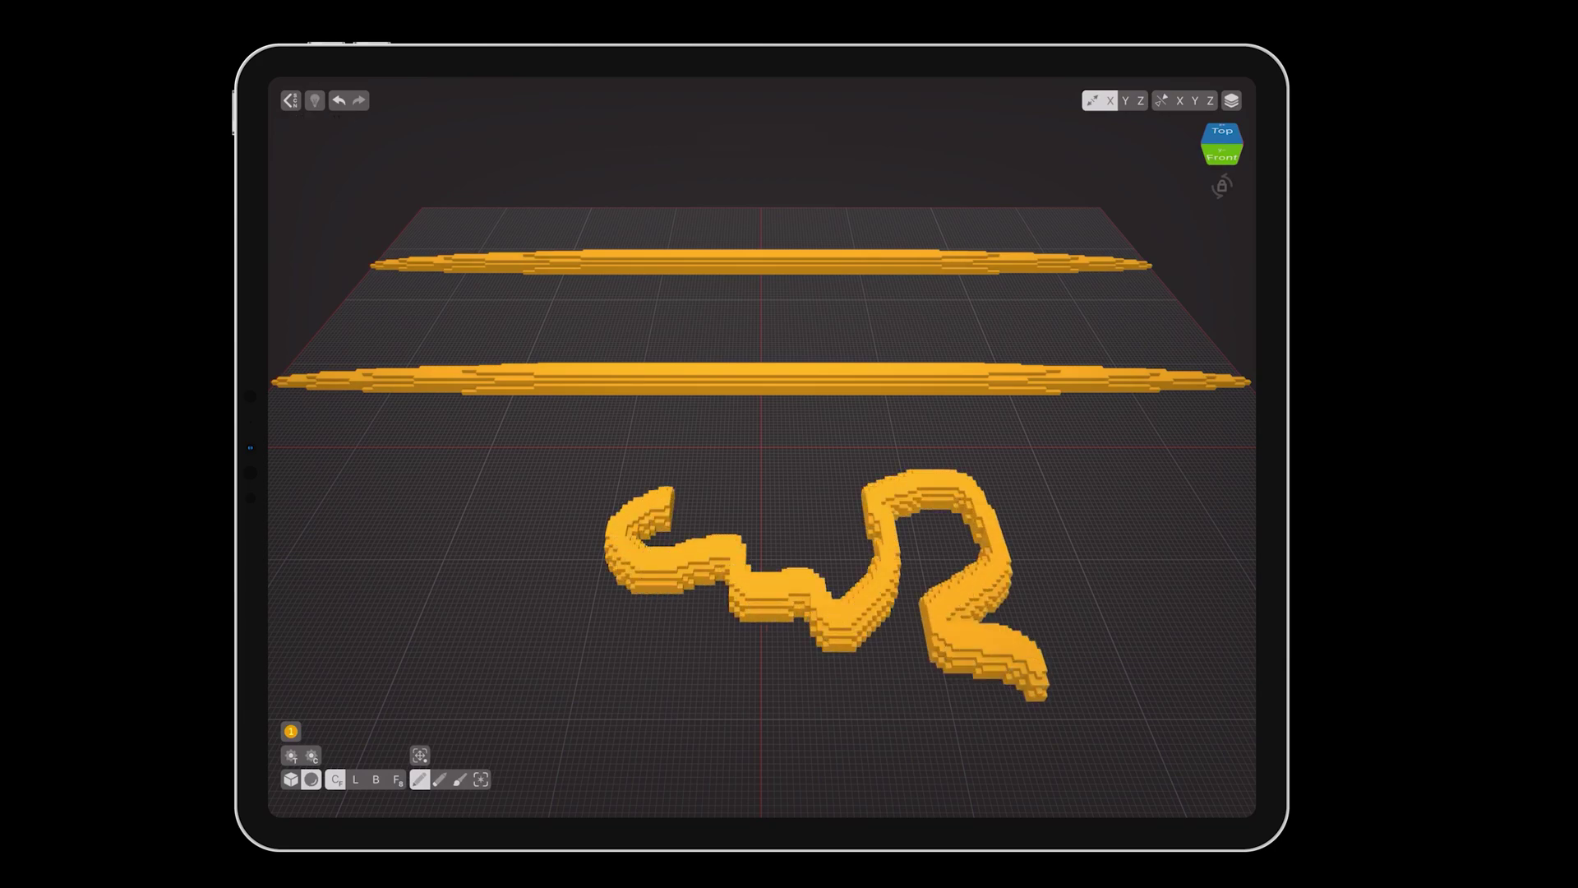
- Set Stretch X to 25% of the brush size and draw a second winding stroke beside the first one
left_click(1113, 102)
left_click_drag(1150, 153, 1150, 147)
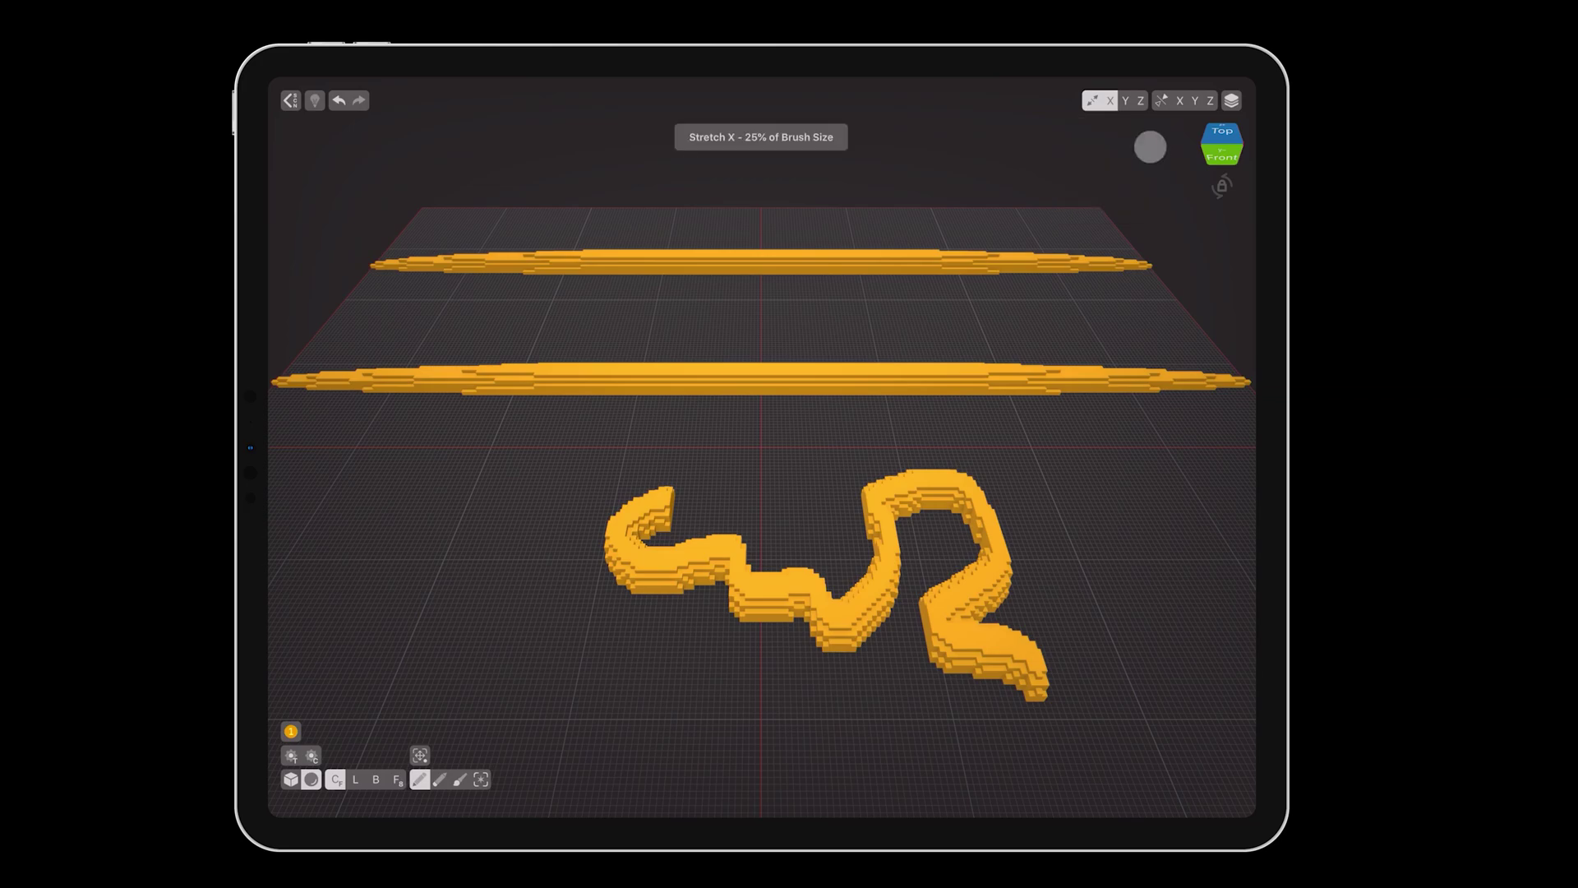
mouse_move(498, 495)
left_mouse_down()
mouse_move(444, 539)
mouse_move(510, 630)
mouse_move(694, 742)
left_mouse_up()
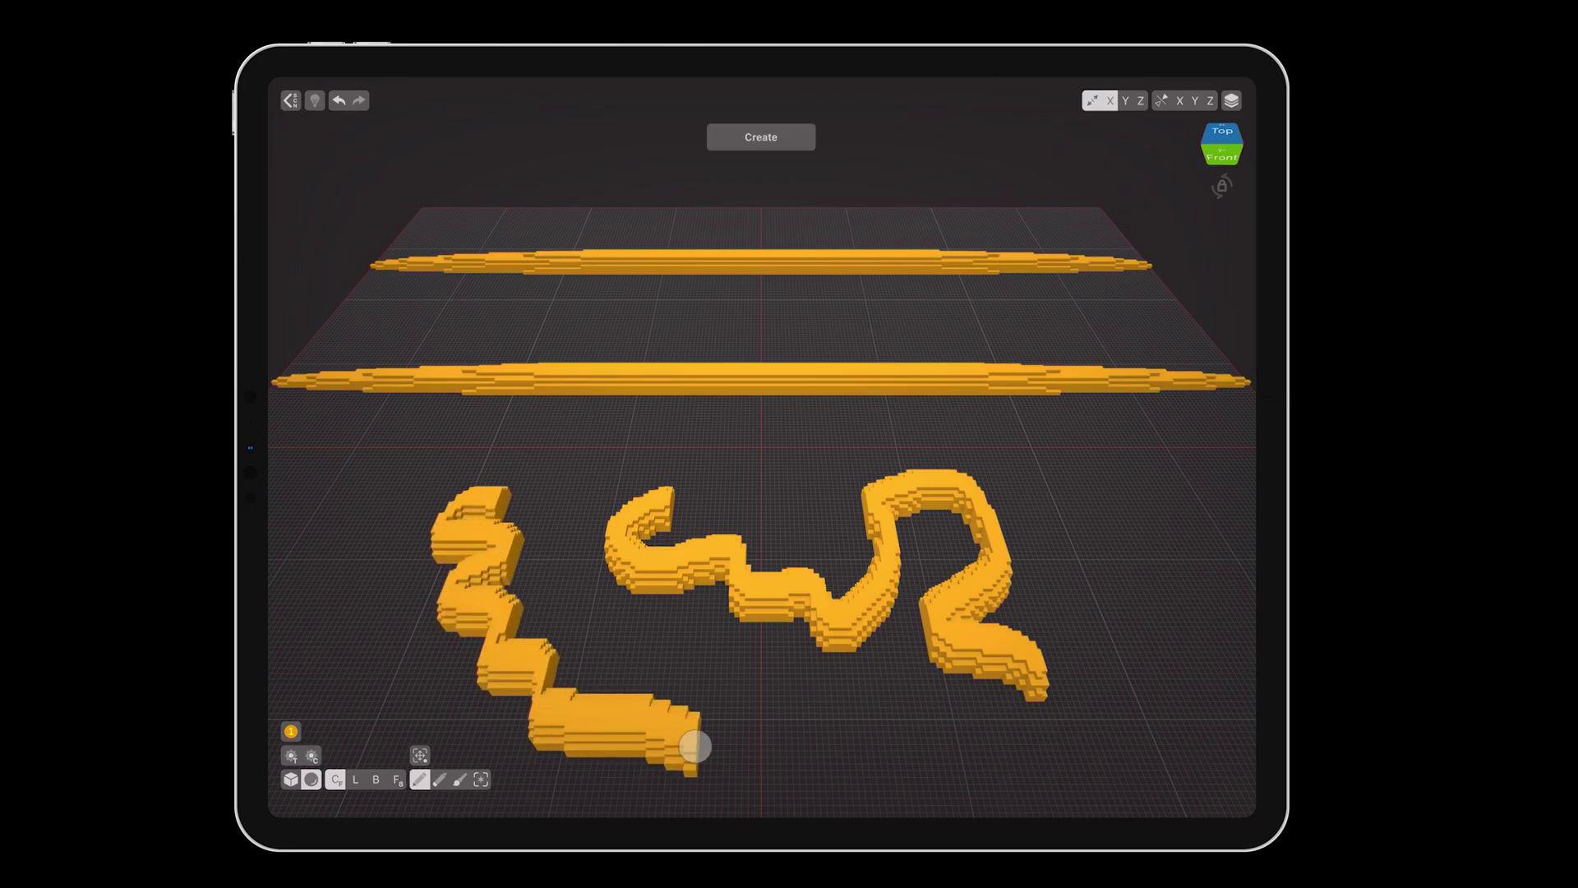
left_click_drag(694, 743, 697, 750)
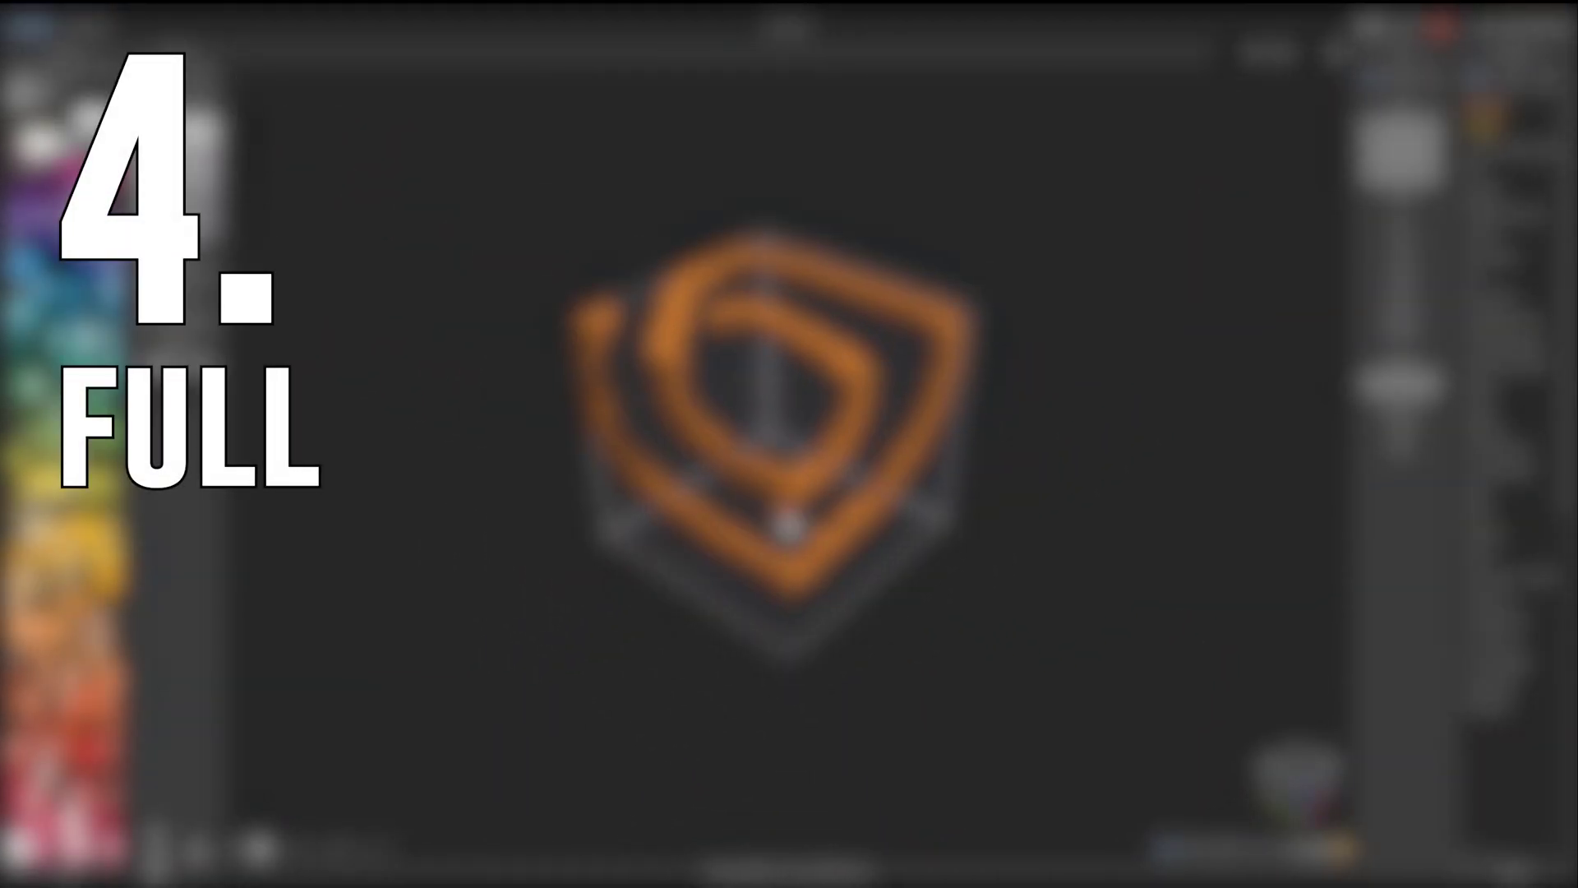
- Switch to MagicaVoxel, pick a light blue colour, and fill the entire model volume with the Full tool
scroll(580, 495, "up", 3)
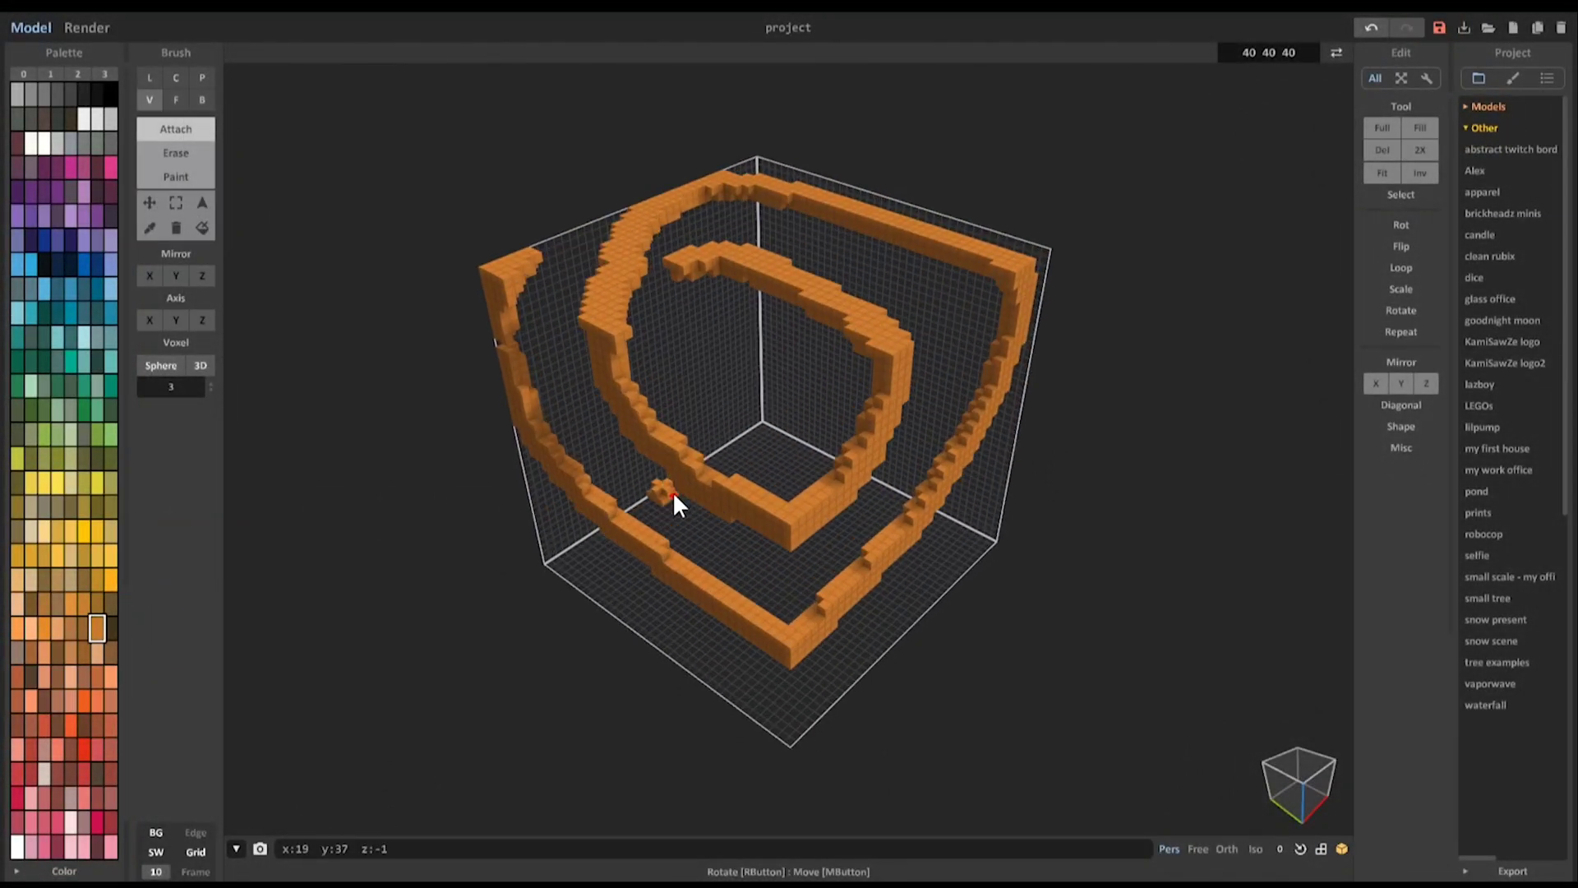
left_click(46, 283)
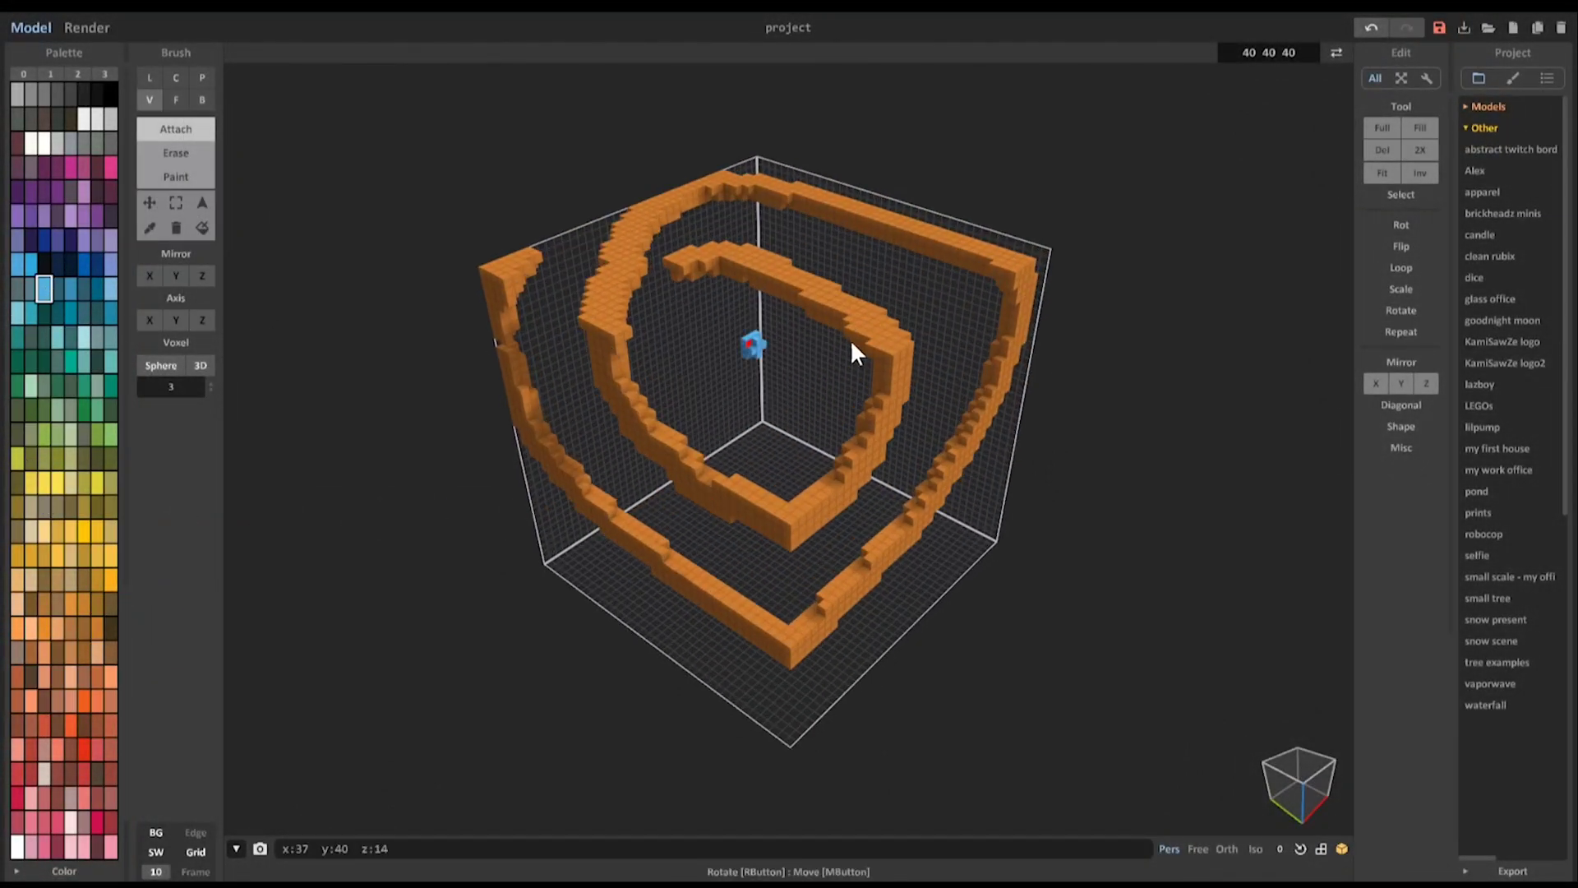
left_click(1386, 126)
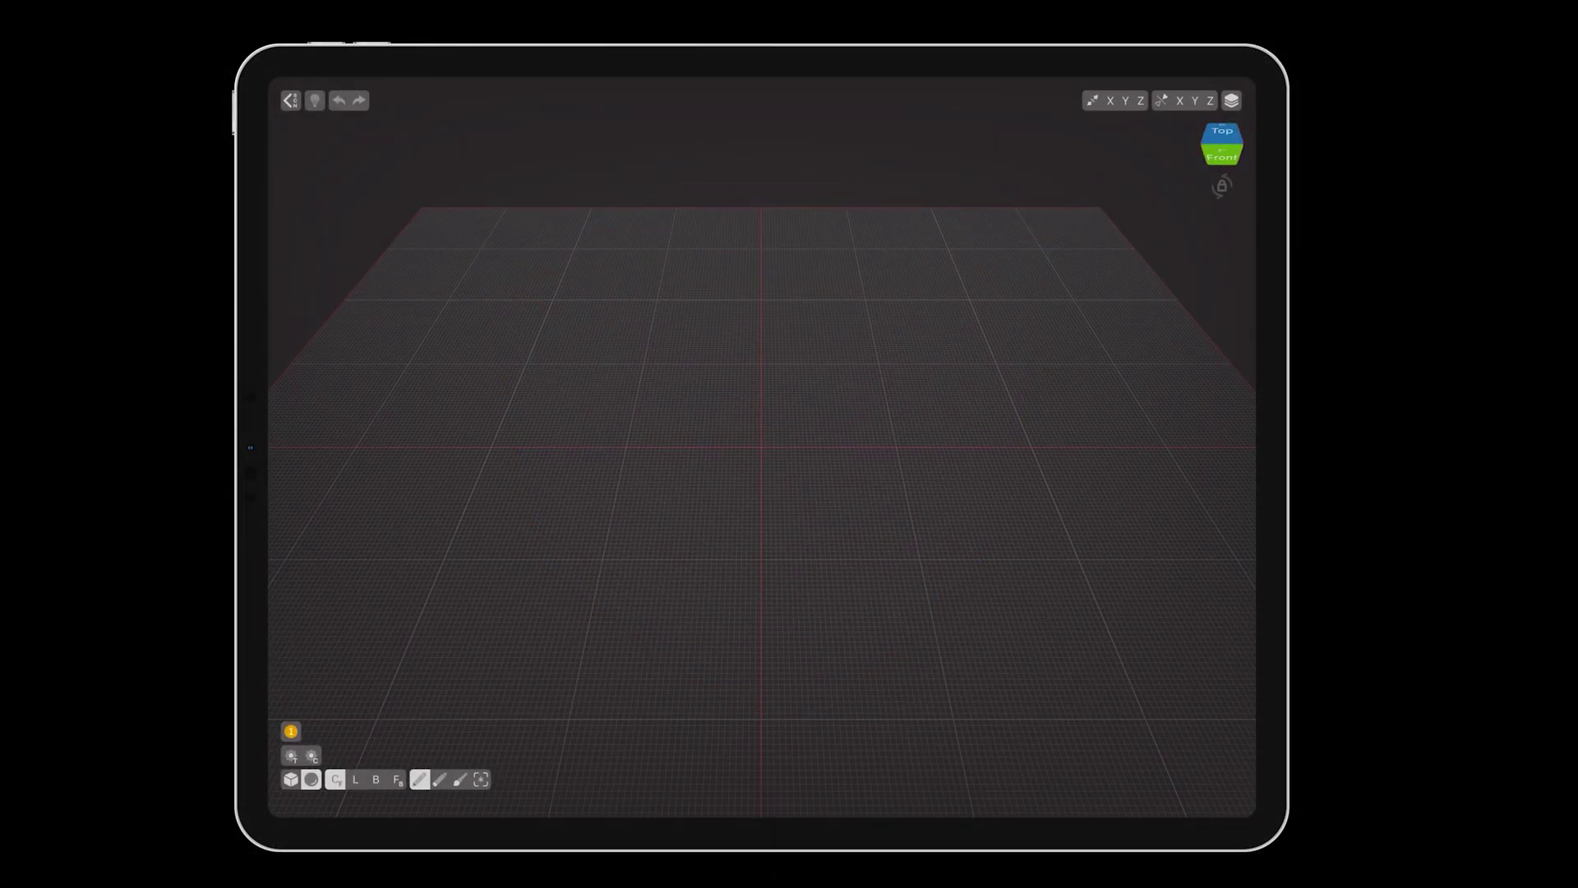
- Switch to Voxel Max, enable stretching on all axes, and create a solid orange cube that fills the whole grid
scroll(998, 443, "down", 5)
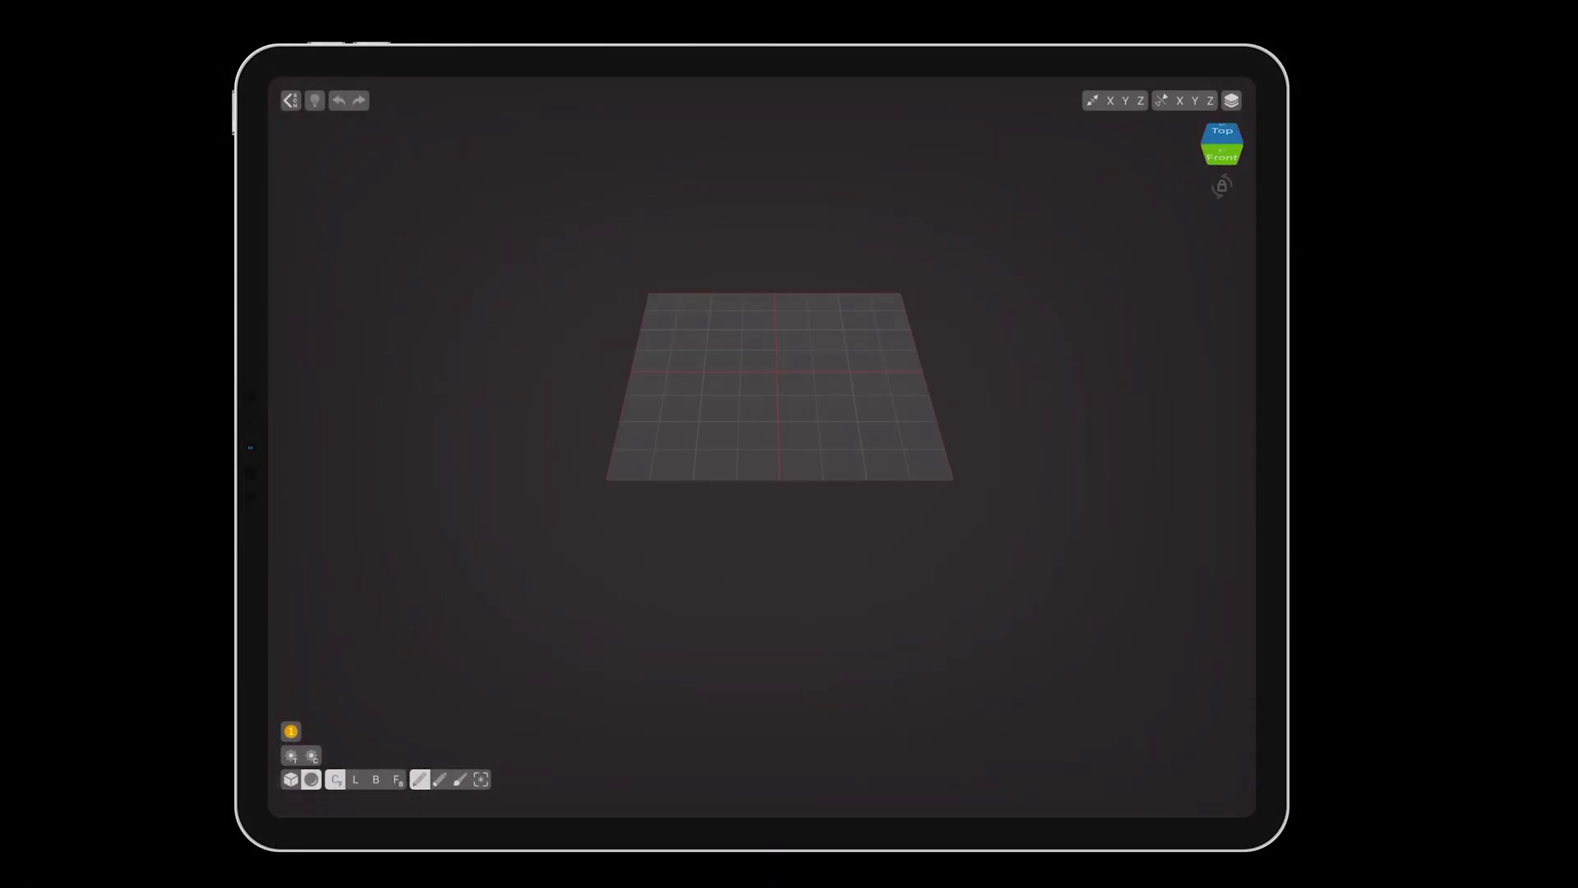
left_click_drag(1092, 101, 1184, 156)
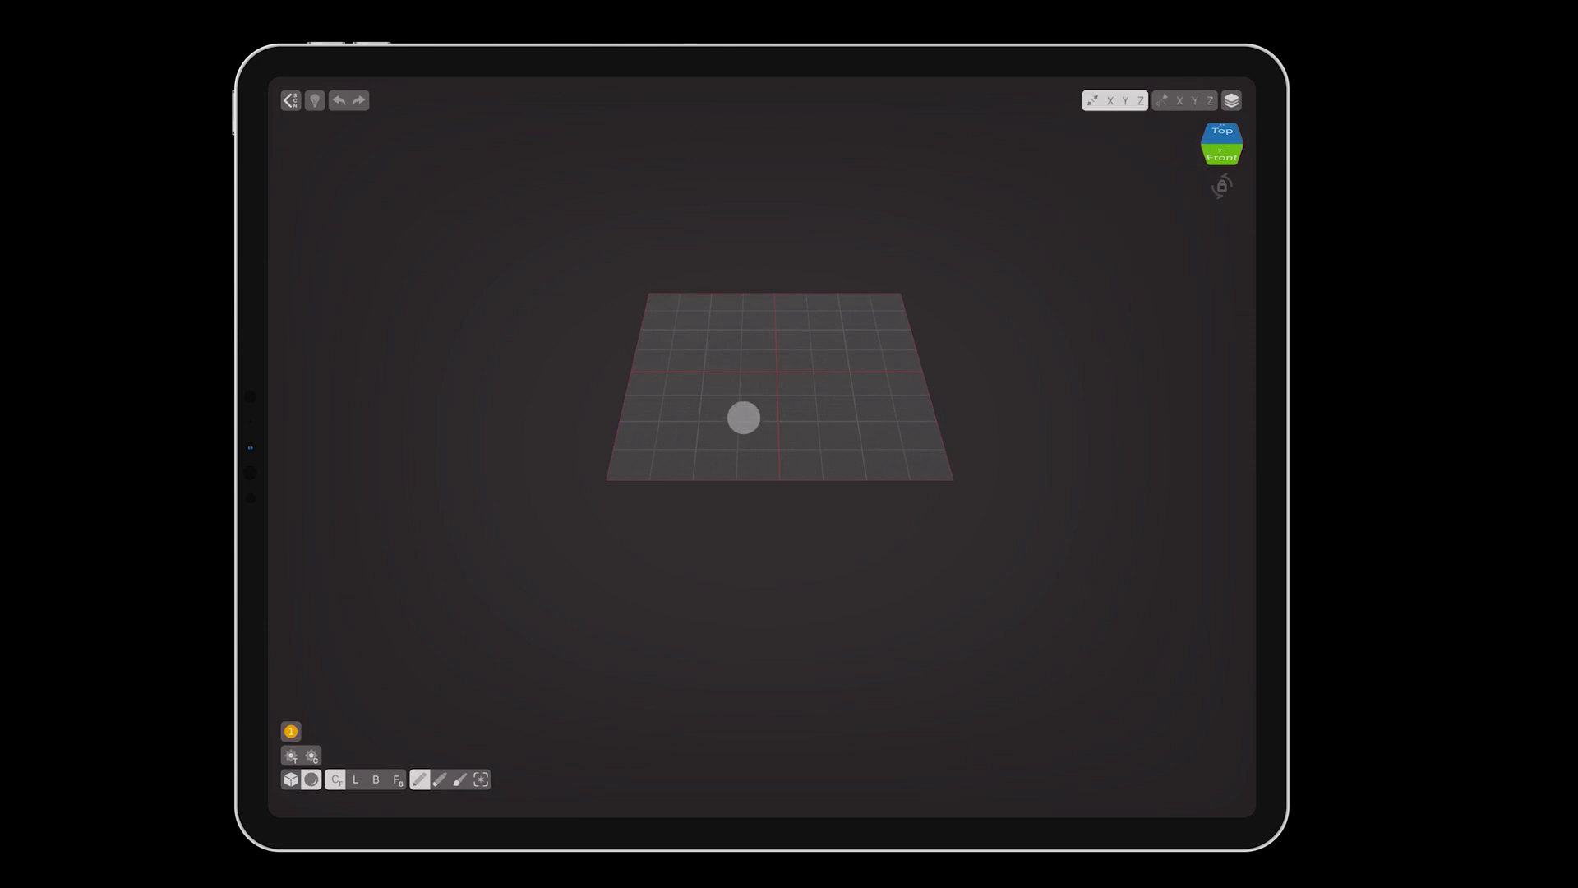
left_click(744, 418)
left_click_drag(1112, 361, 1133, 409)
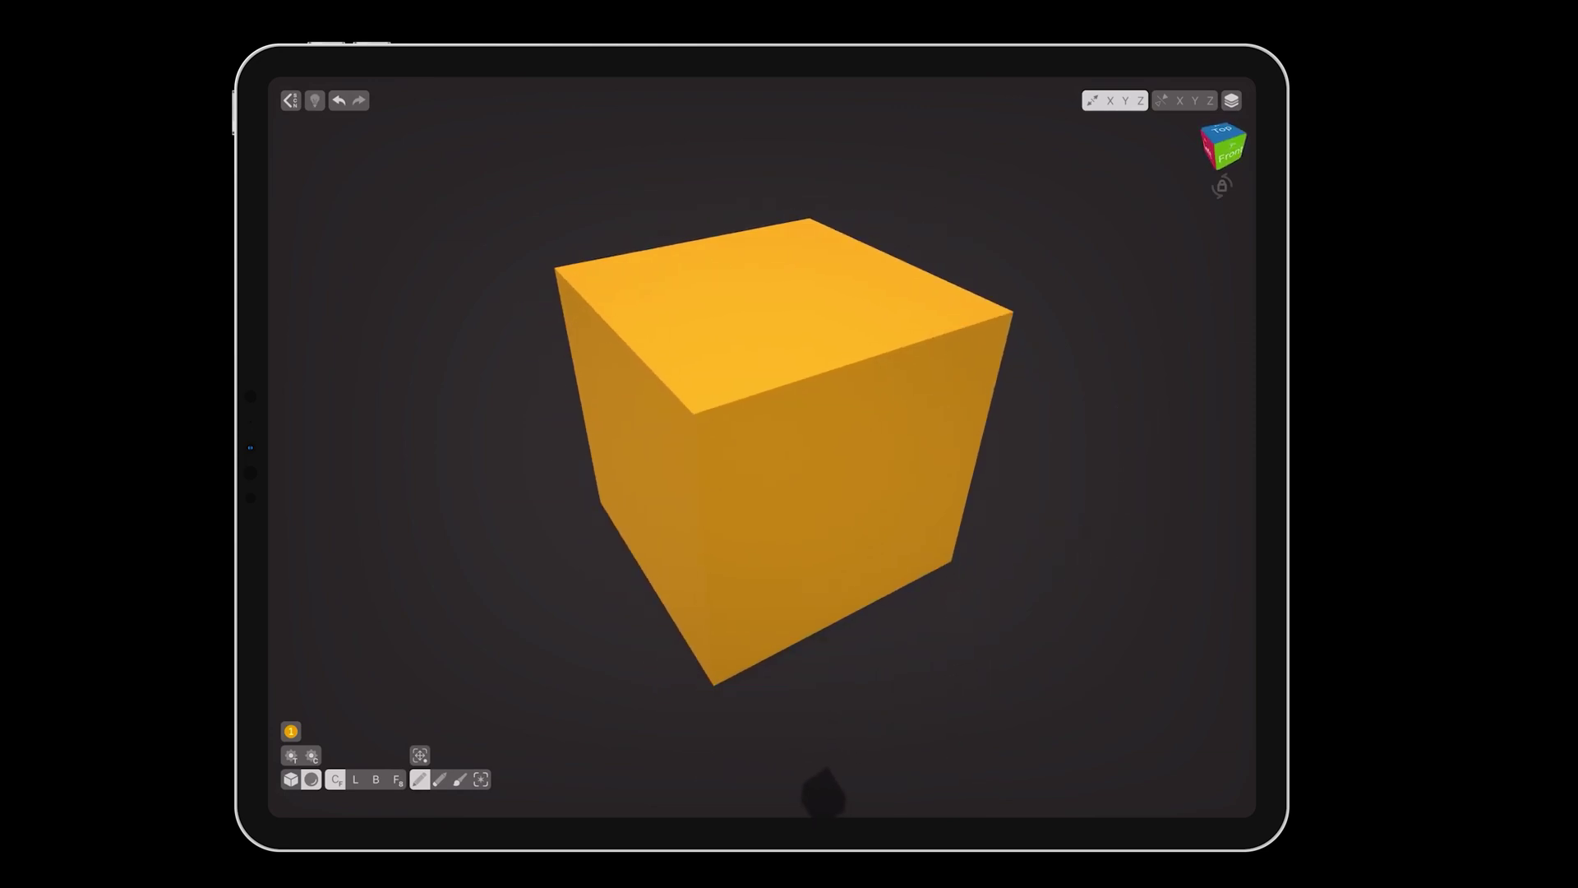
- Adjust the all-axis stretch amount, undo the cube, and create a large orange sphere on the grid instead
left_click_drag(1089, 106, 1185, 115)
left_click(869, 435)
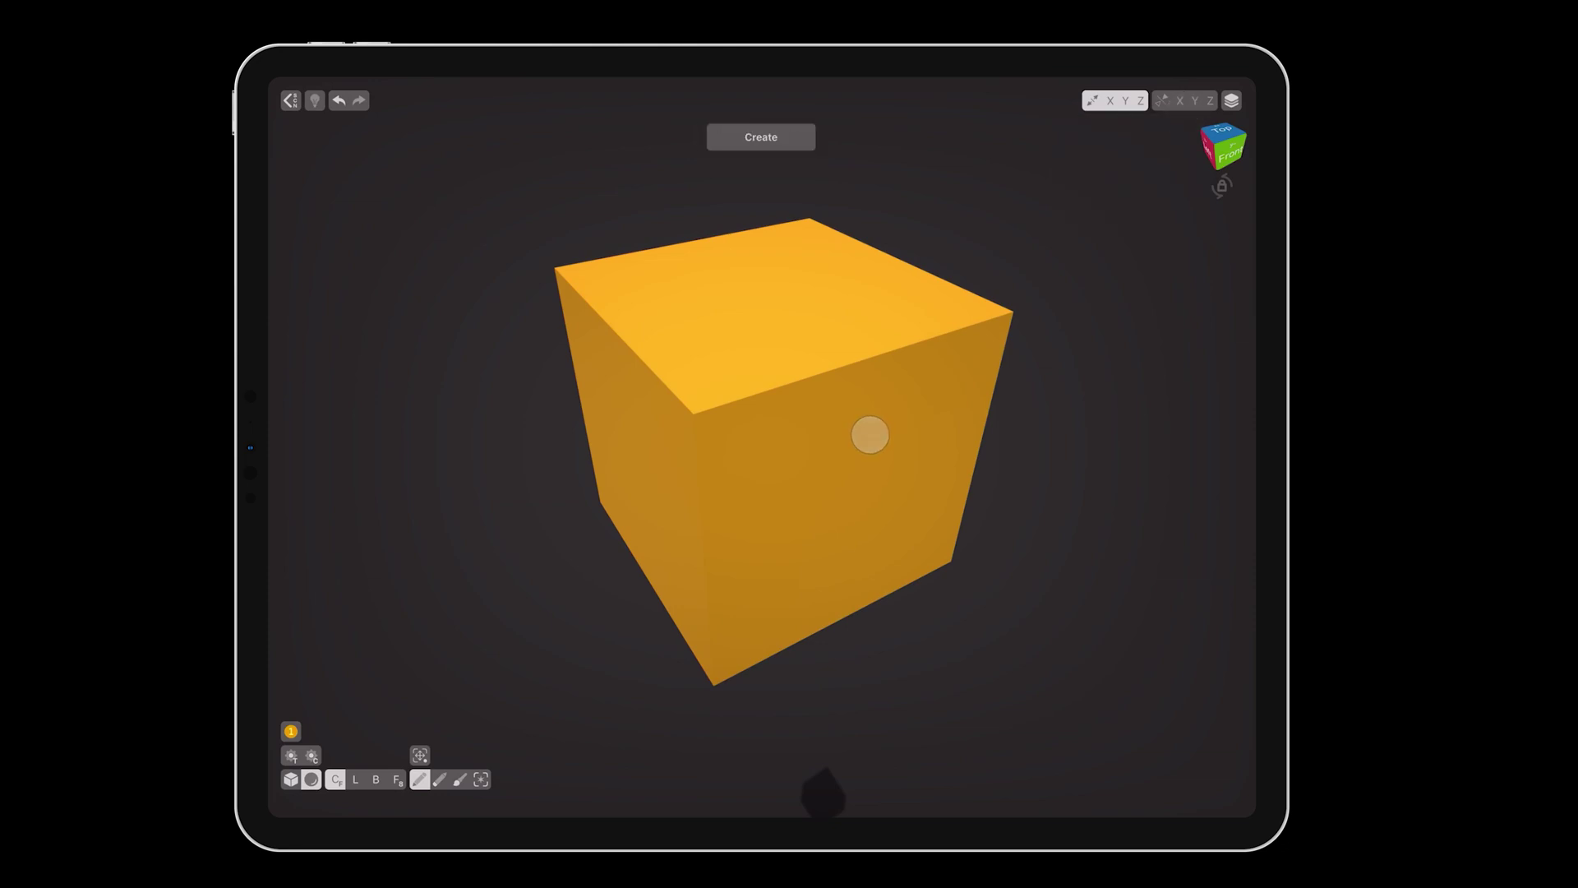
left_click(340, 101)
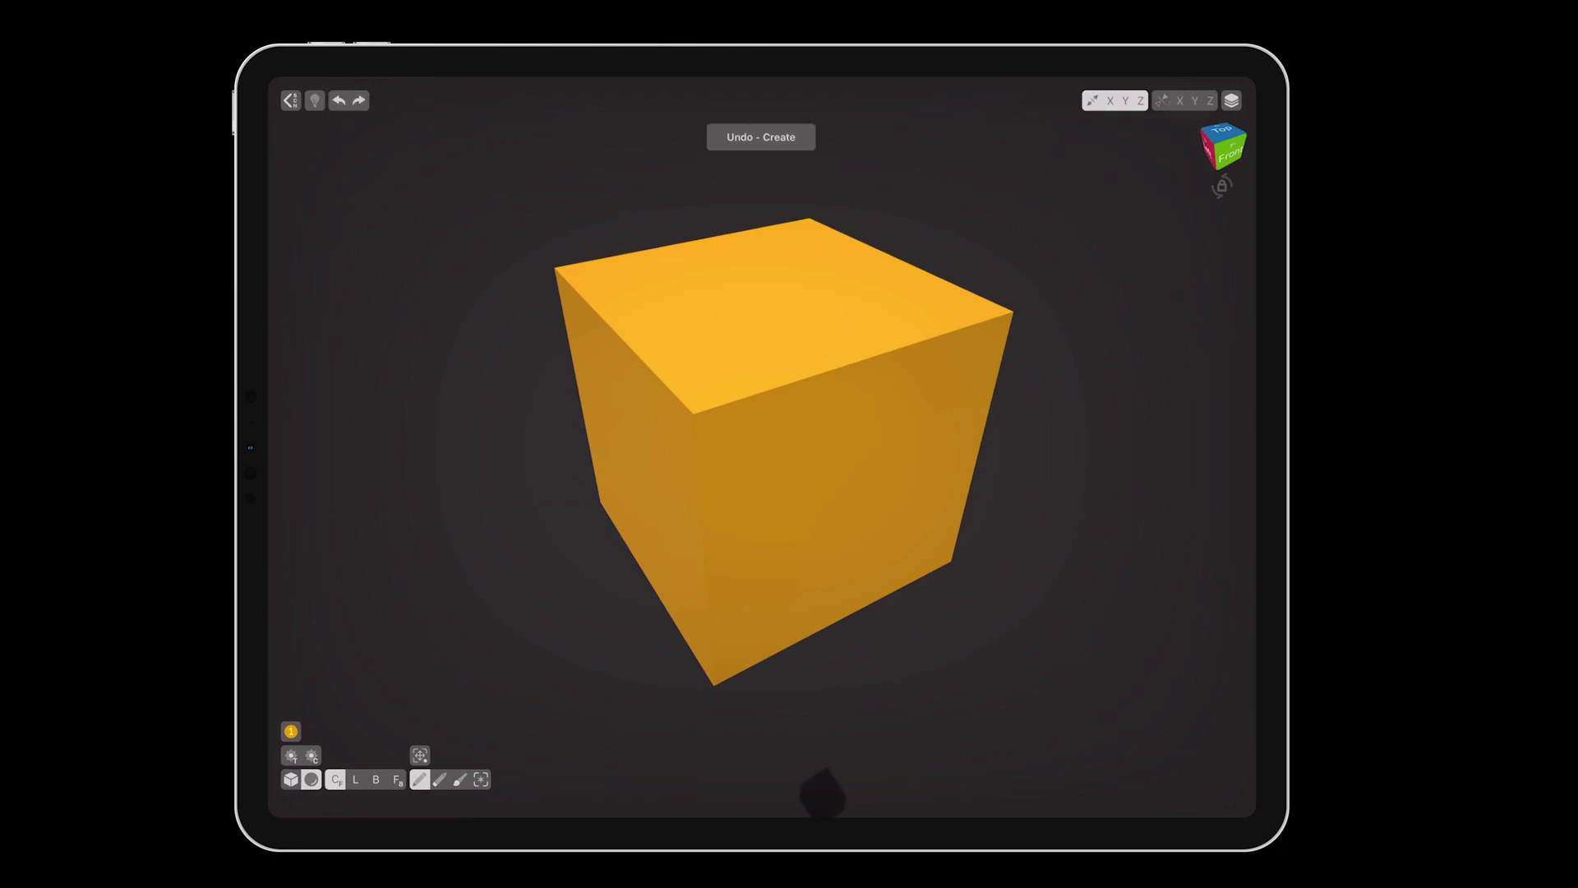
left_click(345, 103)
left_click(763, 509)
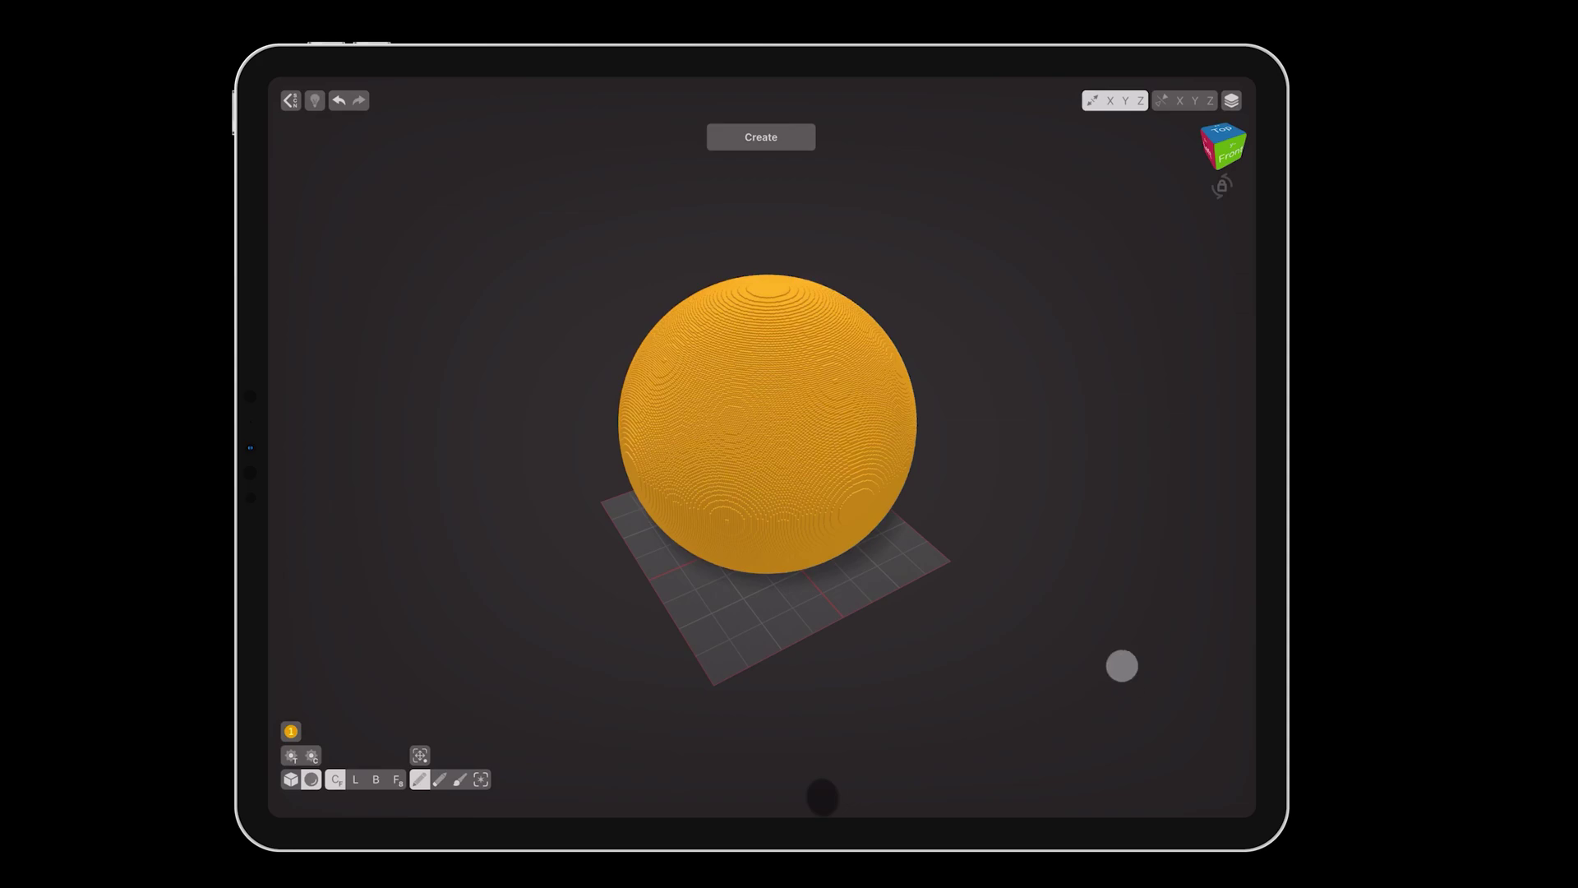
left_click_drag(1122, 666, 1049, 662)
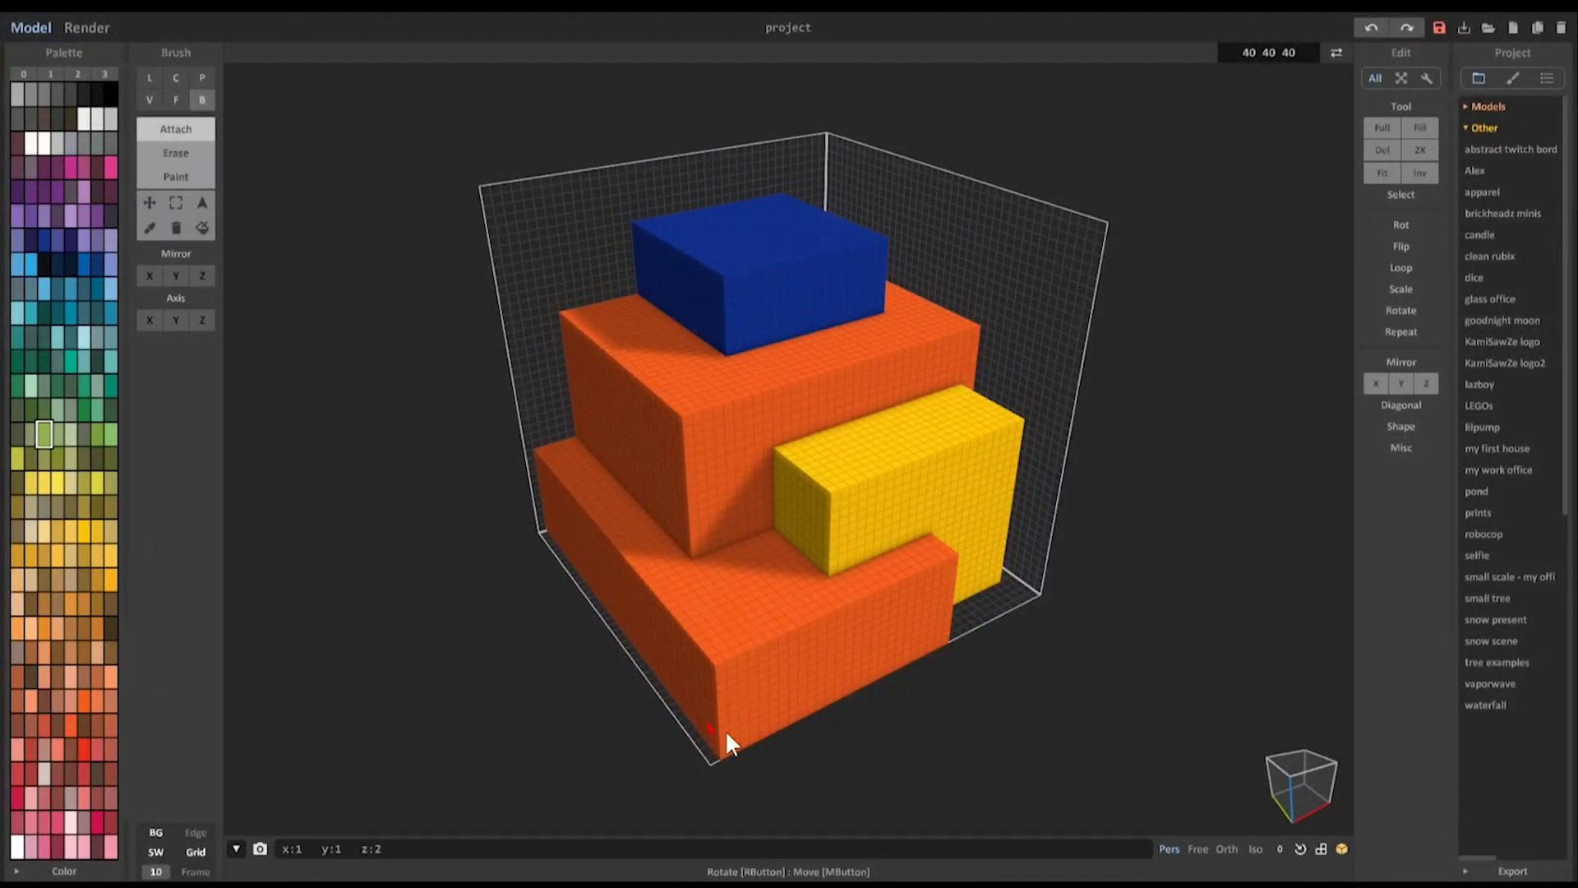
- Fill the stacked model with green in MagicaVoxel, and paint the Voxel Max sphere turquoise using the x1 cubic brush
left_click(1430, 129)
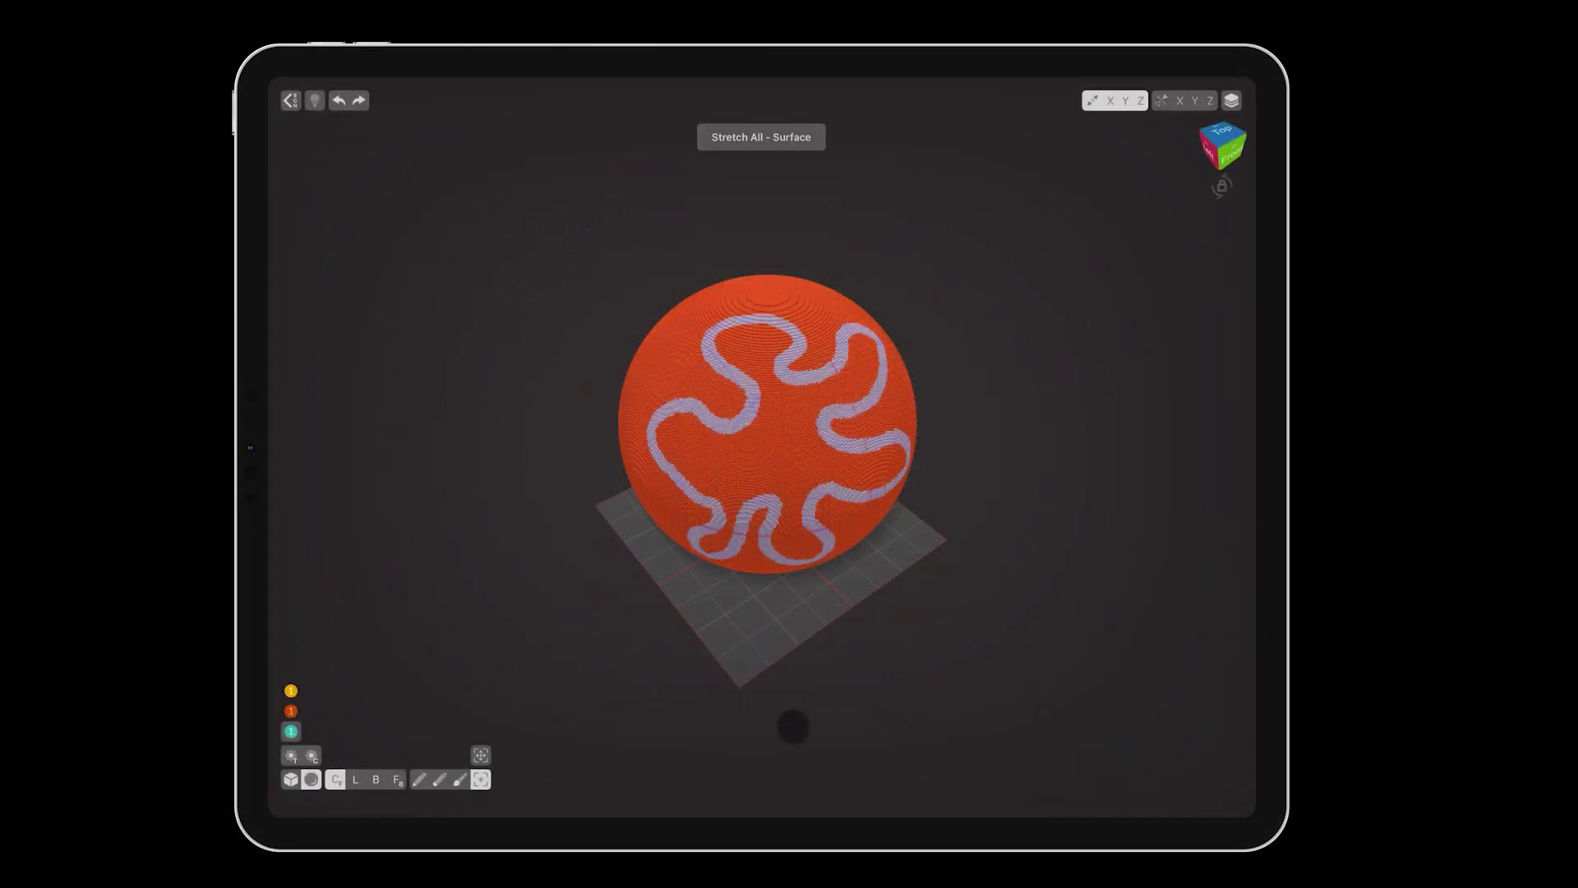
left_click(296, 779)
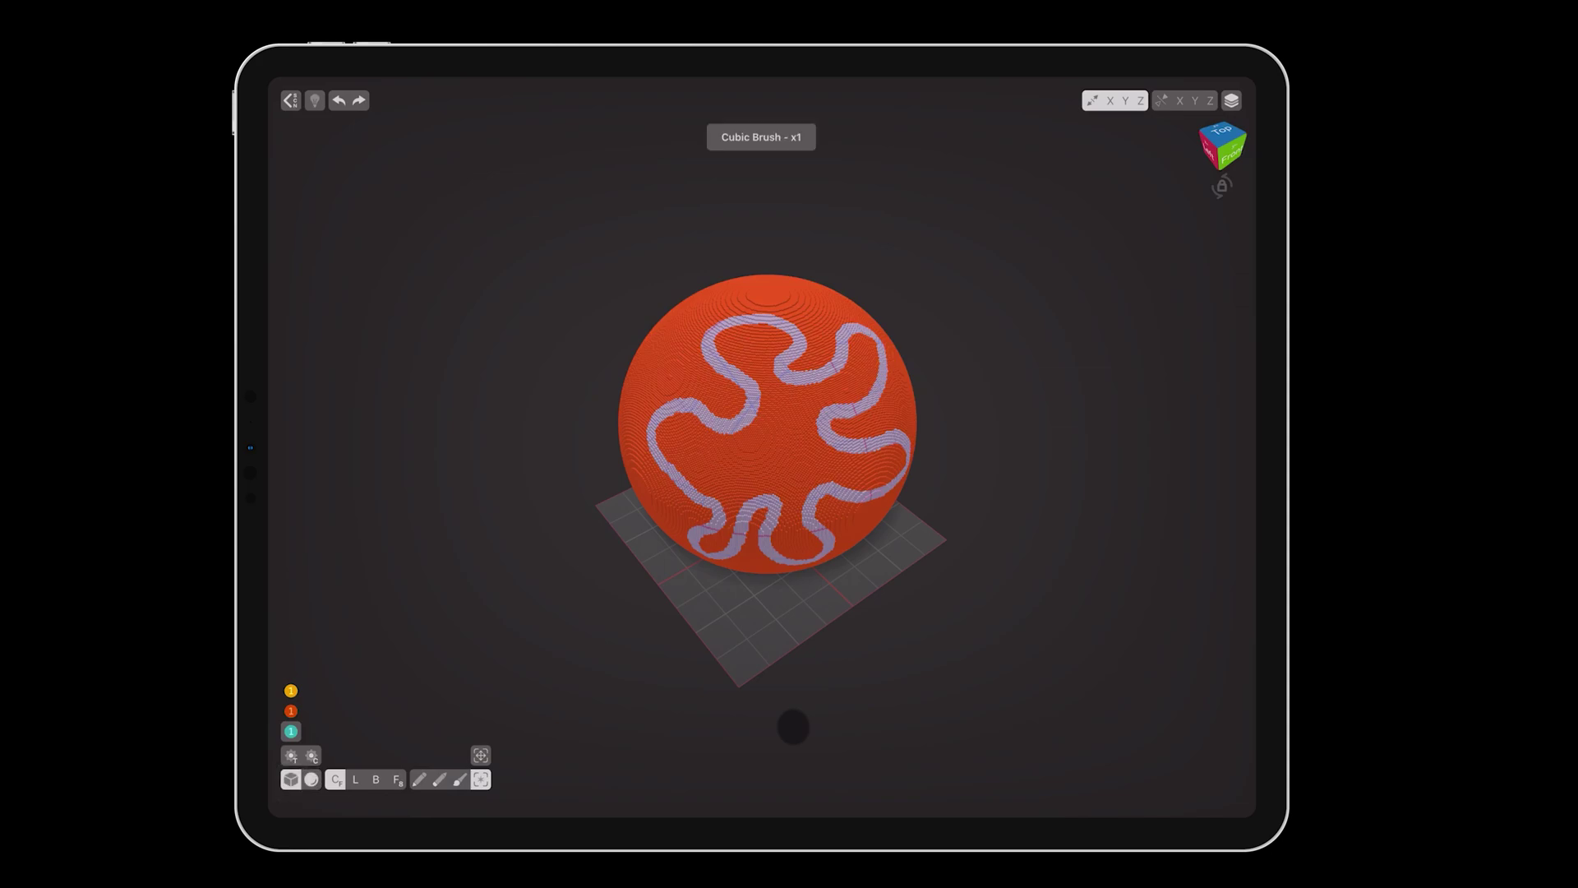
left_click(461, 778)
left_click(779, 461)
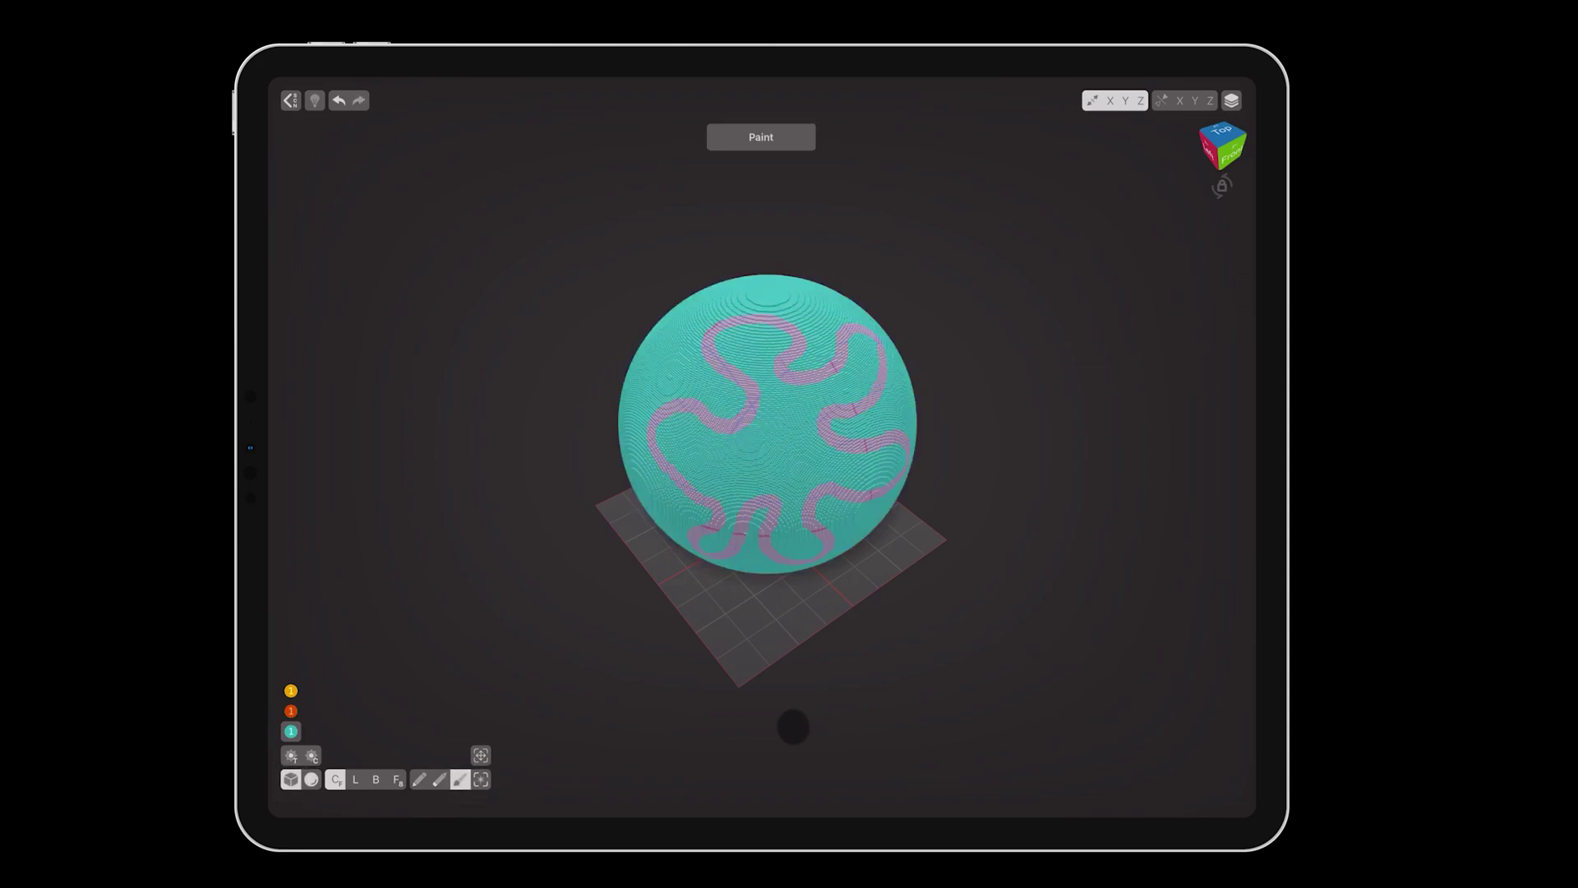
left_click_drag(480, 779, 530, 653)
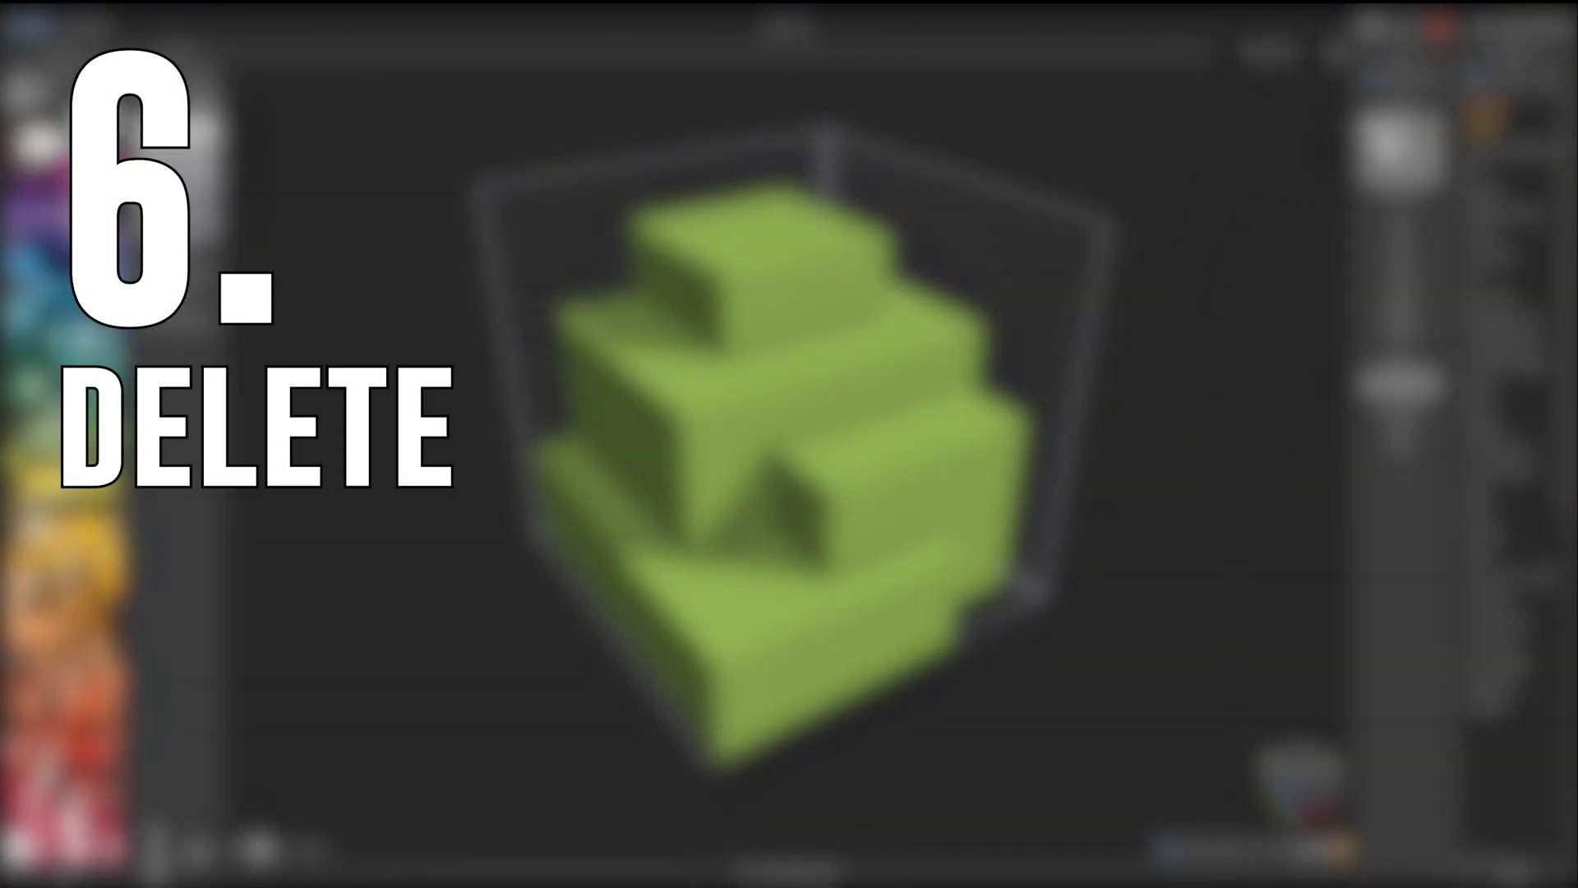
- Delete all voxels of the green model in MagicaVoxel, and erase on the Voxel Max sphere with Stretch All set to Infinity
left_click(1387, 145)
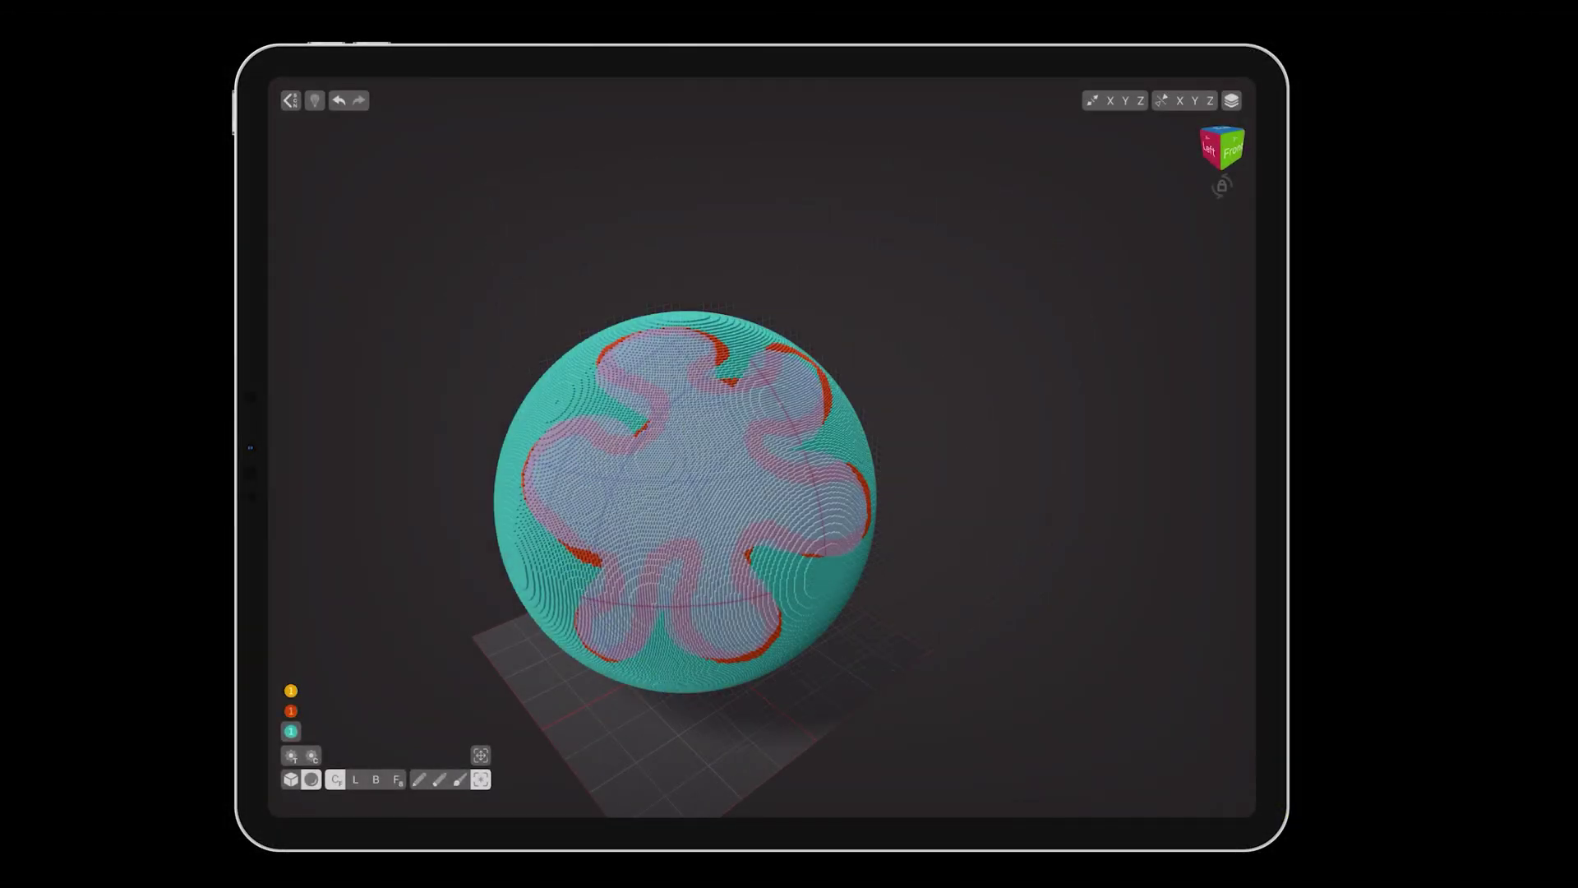
left_click(441, 778)
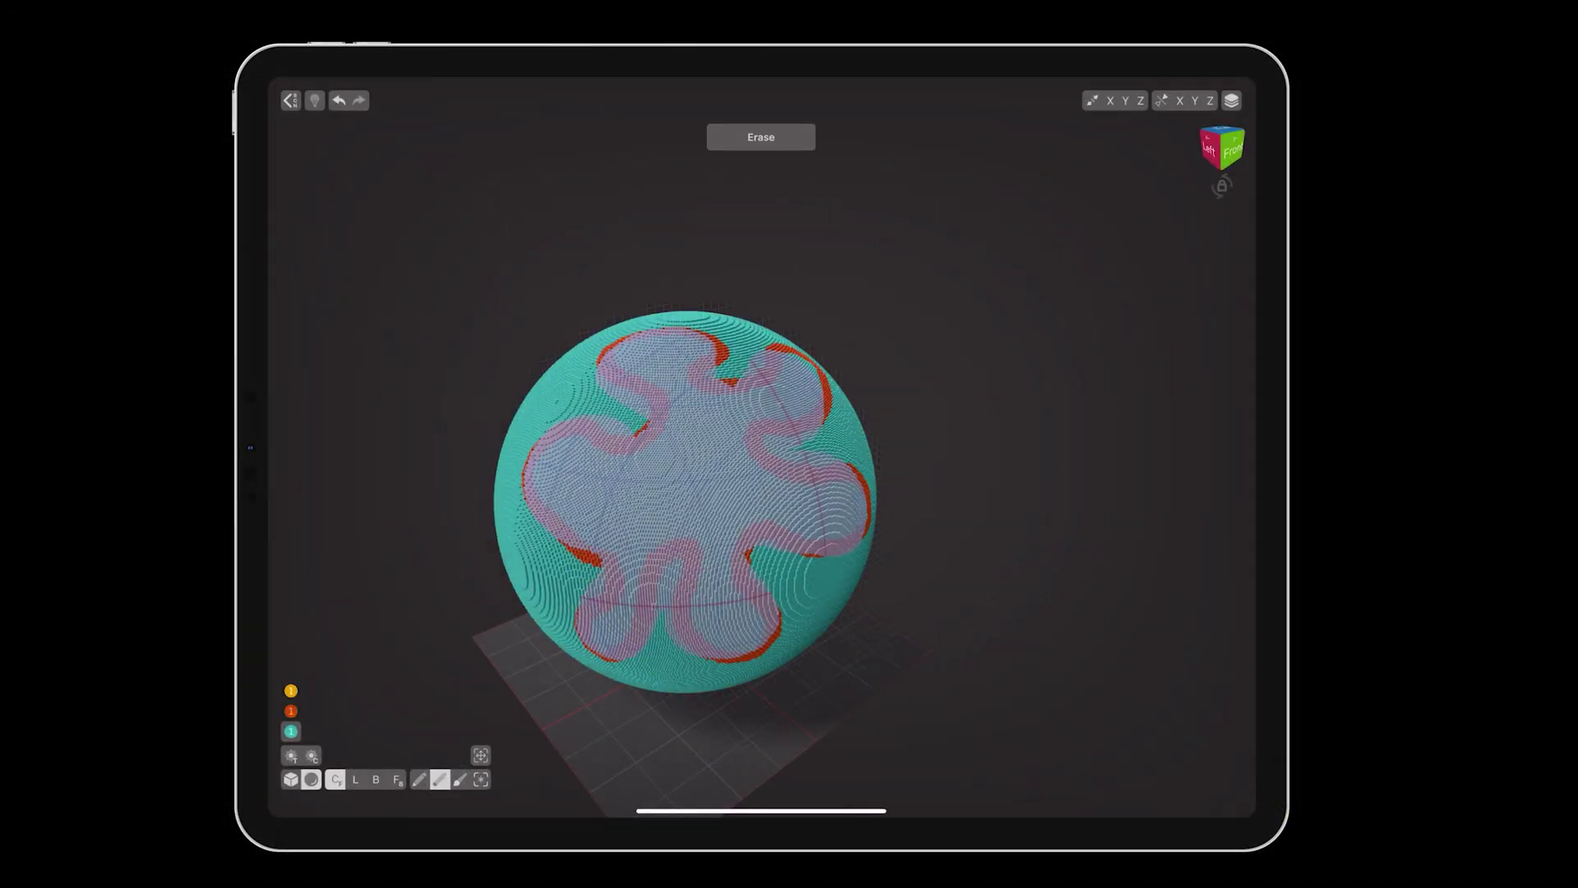
left_click(1092, 99)
left_click(1209, 113)
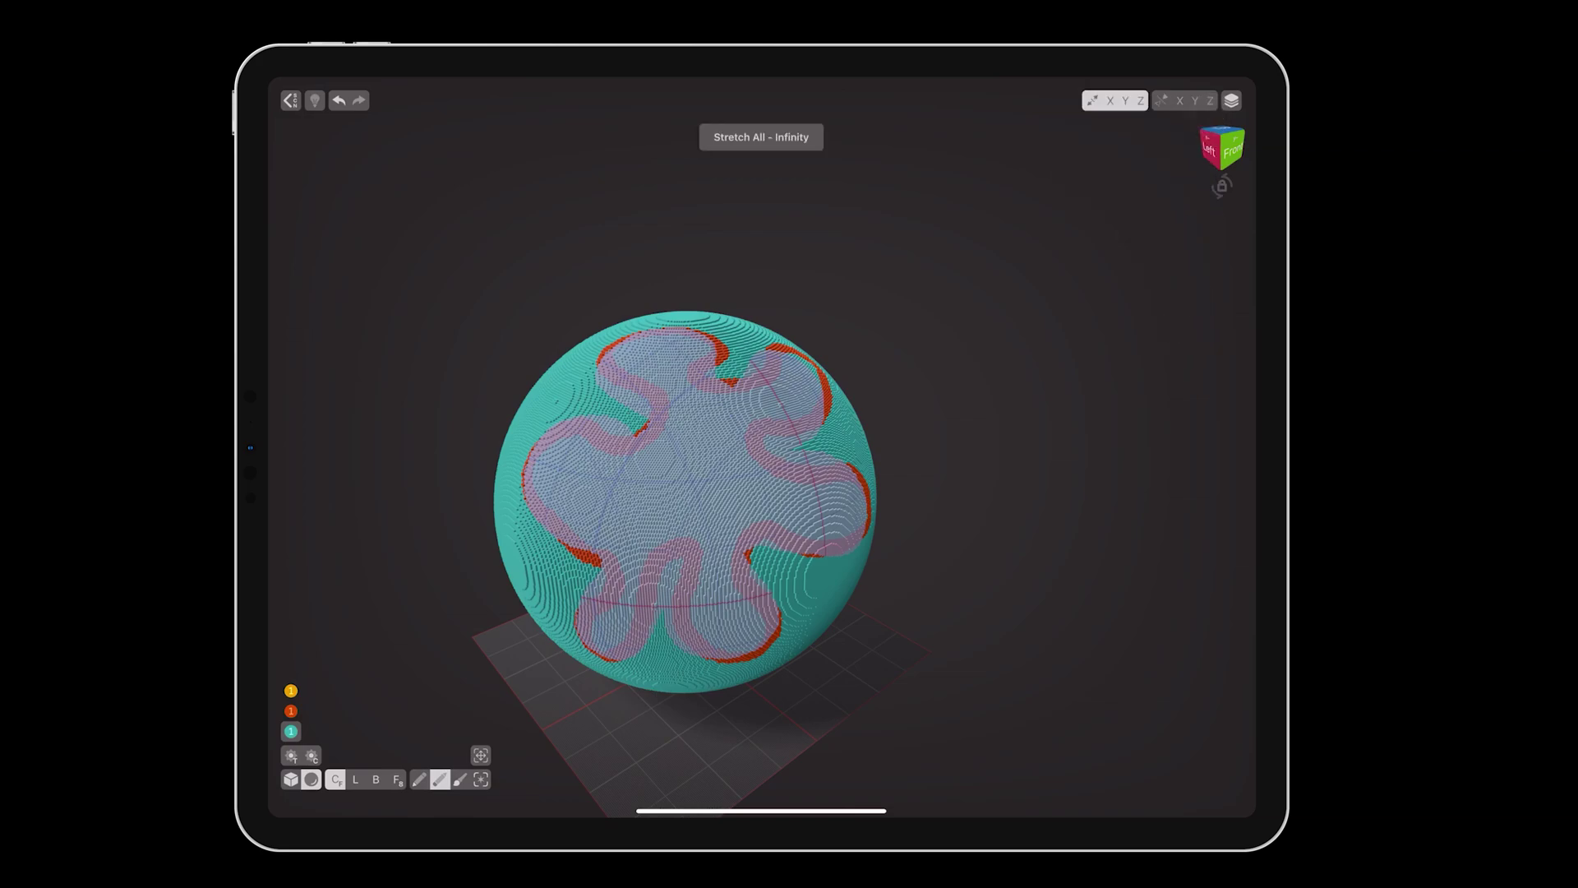
left_click(666, 663)
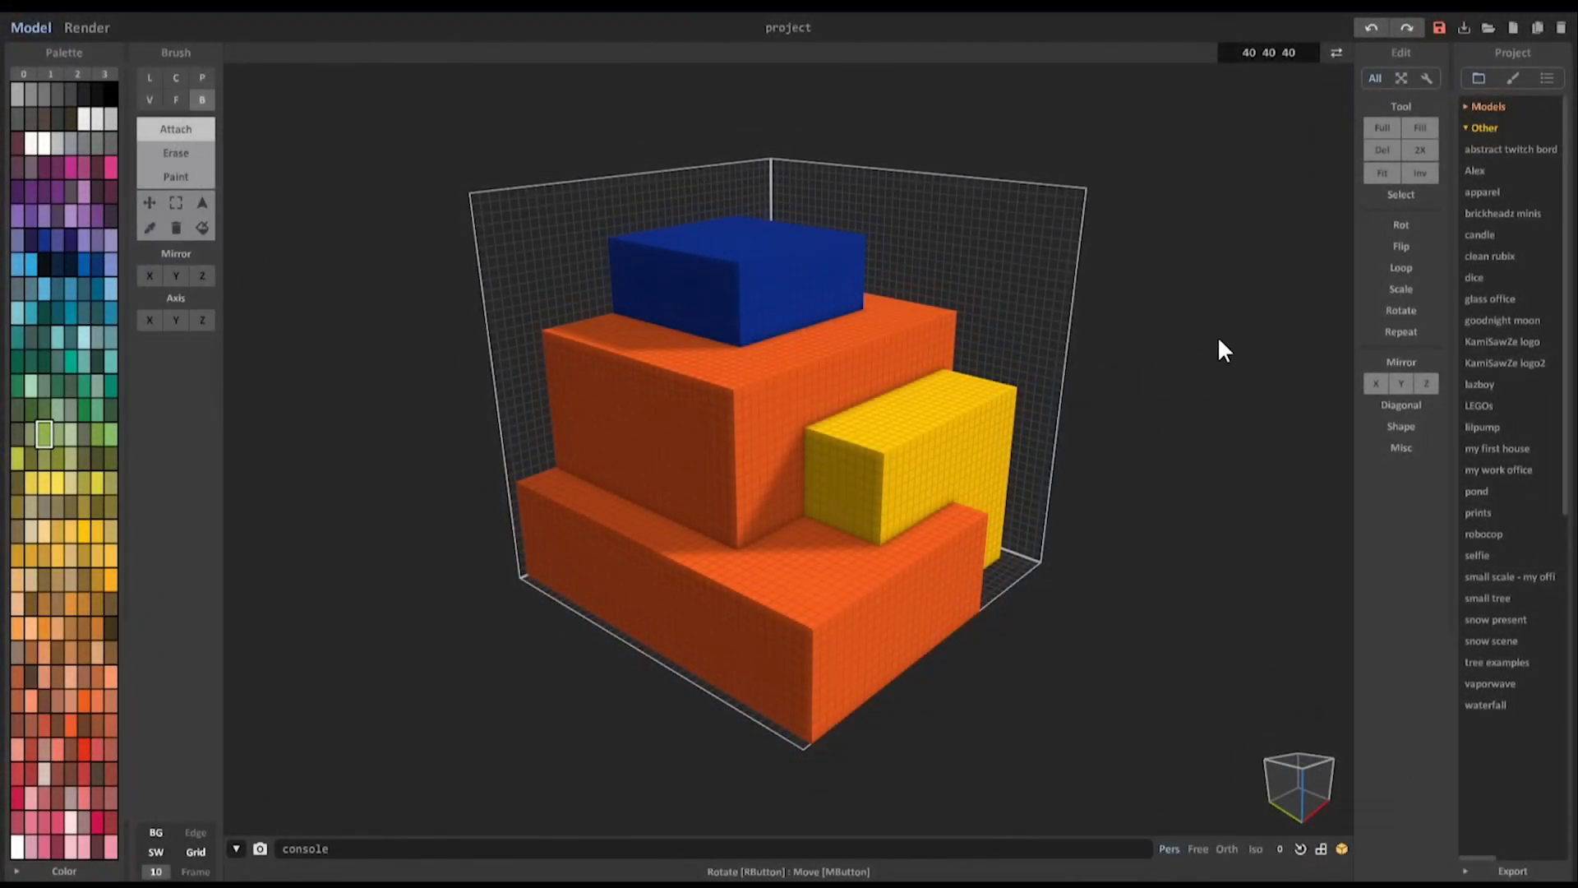
- In MagicaVoxel, invert the stacked blocks so the empty volume becomes solid green, and compare it by undoing and redoing
left_click(1412, 170)
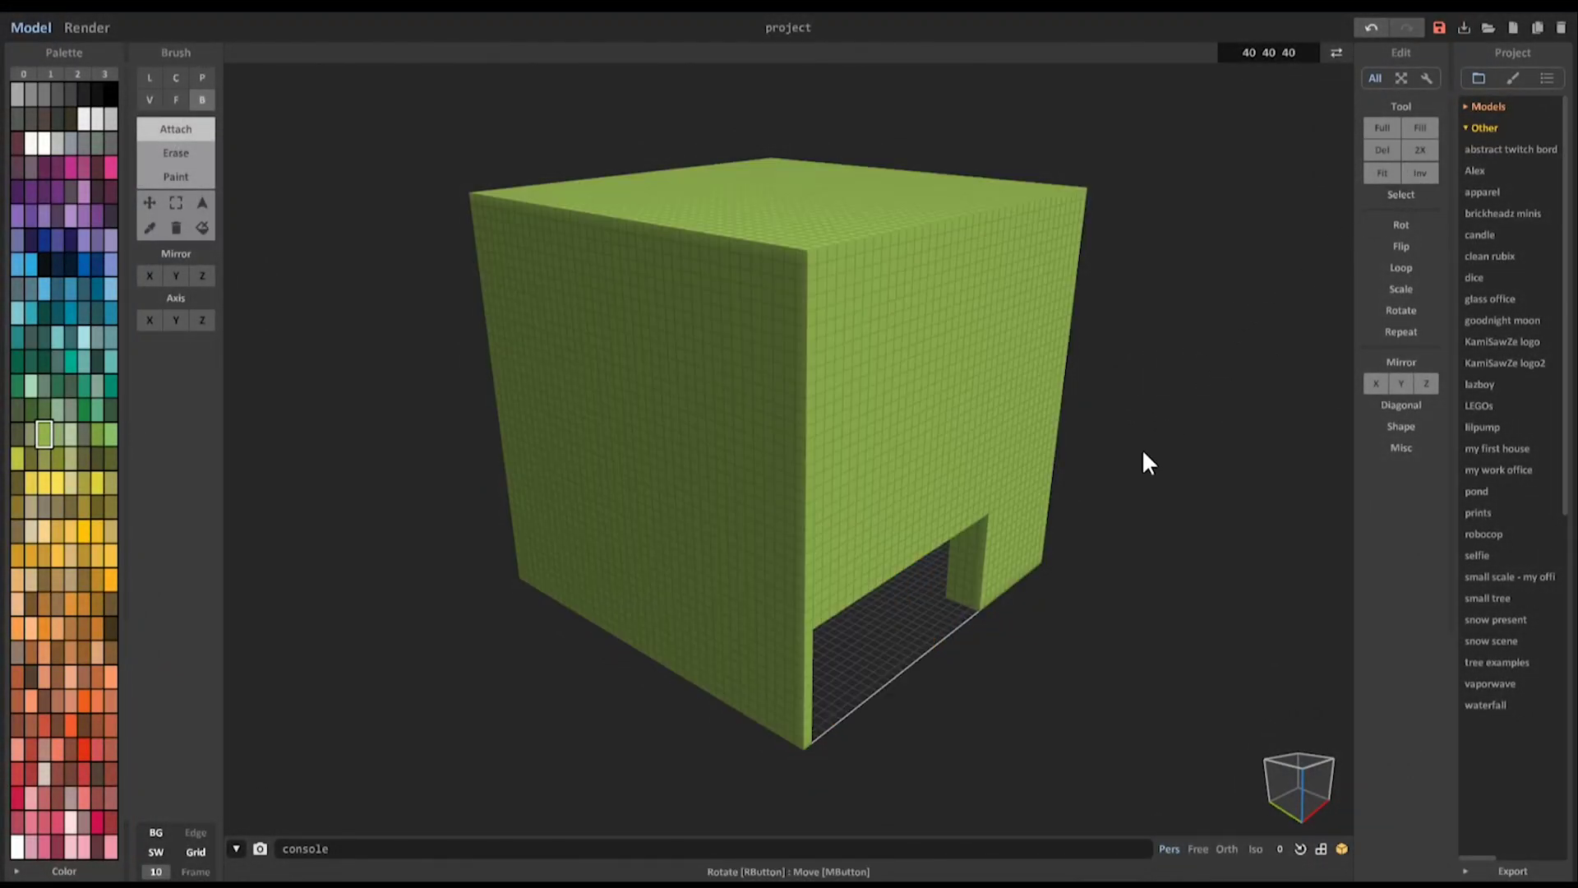
right_click_drag(1143, 453, 1461, 383)
key("ctrl+z")
key("ctrl+y")
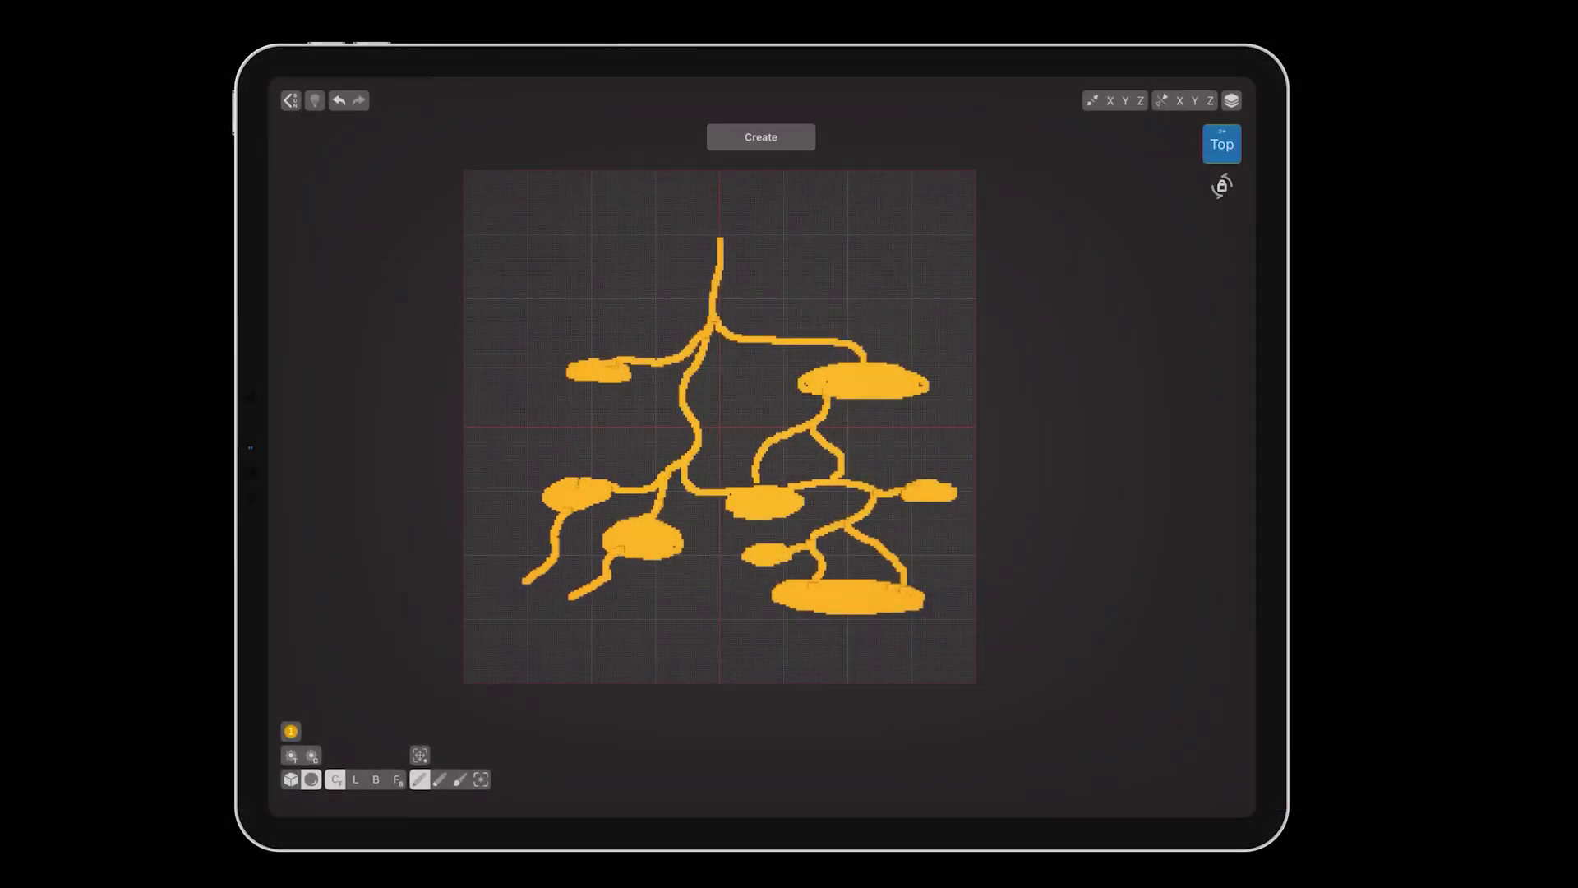
- In Voxel Max, complete the branching yellow tunnels and oval chambers on the grid, and adjust the selection and all-axis stretch
left_click_drag(526, 582, 575, 598)
left_click_drag(693, 372, 736, 399)
left_click_drag(731, 403, 768, 407)
left_click_drag(878, 401, 936, 444)
mouse_move(904, 364)
left_mouse_down()
mouse_move(915, 299)
mouse_move(900, 309)
left_mouse_up()
mouse_move(682, 409)
left_mouse_down()
mouse_move(571, 430)
mouse_move(596, 442)
left_mouse_up()
left_click_drag(480, 779, 528, 621)
mouse_move(1092, 100)
left_mouse_down()
mouse_move(1137, 293)
mouse_move(1150, 132)
left_mouse_up()
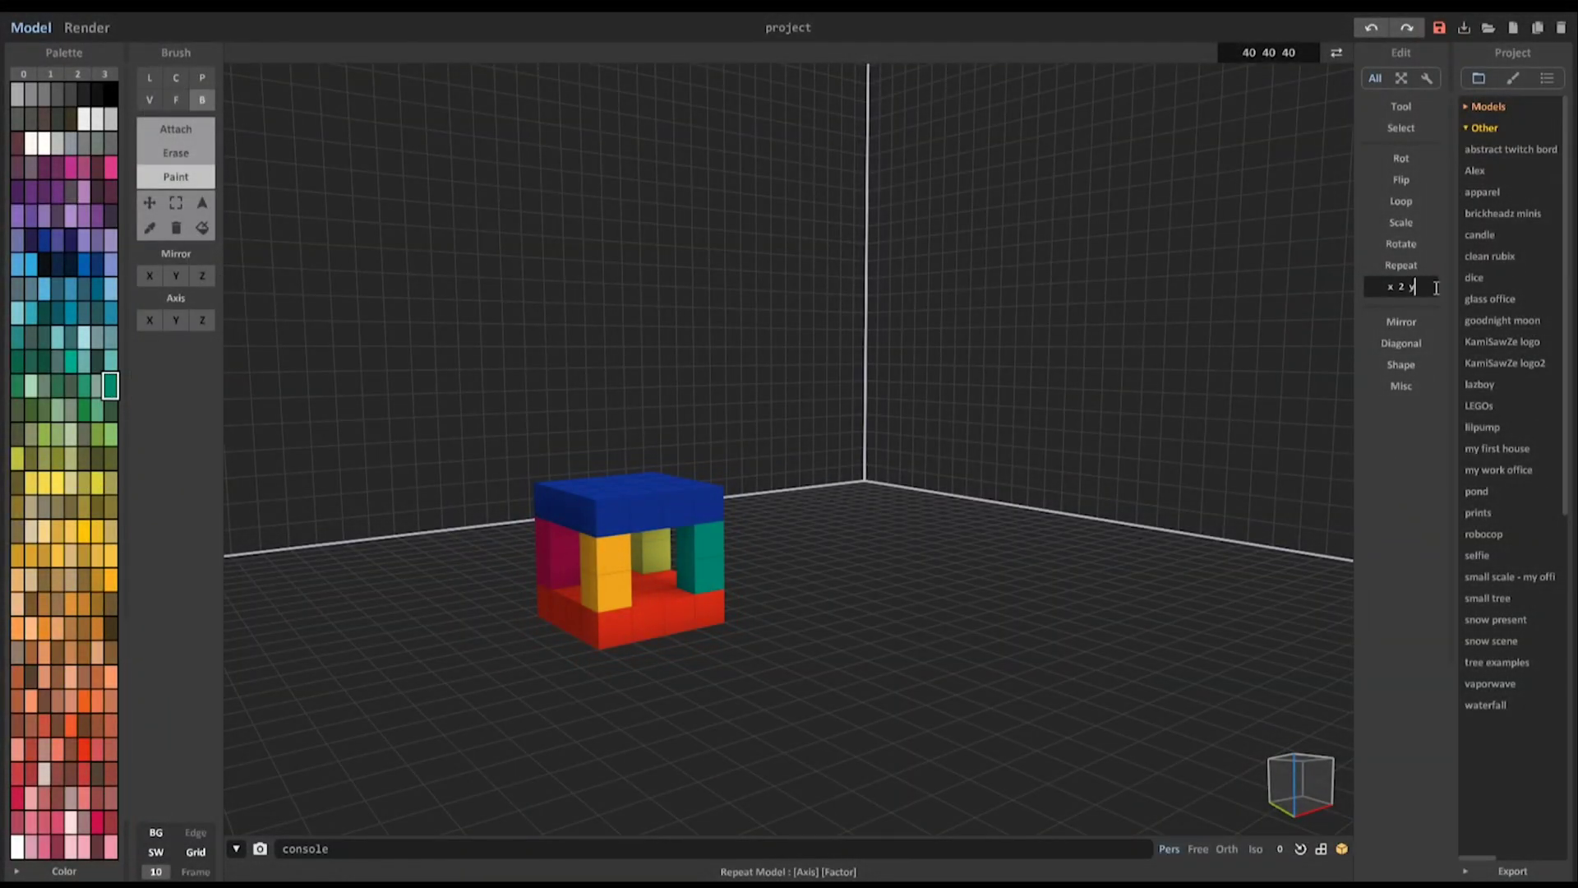
- In MagicaVoxel, repeat the small coloured block structure with x 2 y 5, and stack the result with z 10
type("5")
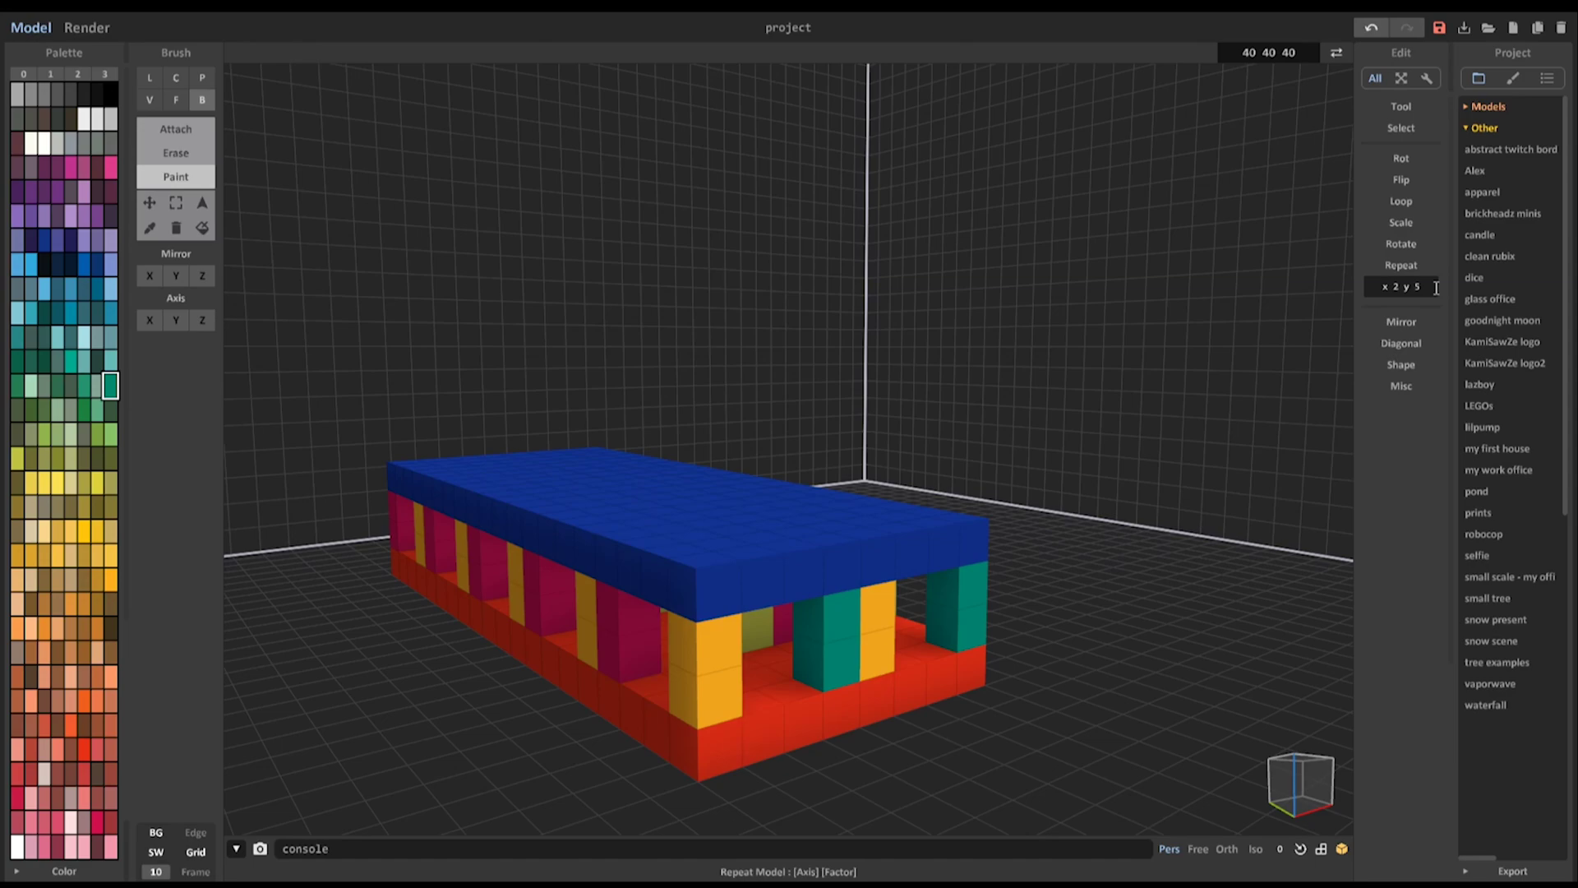
key("Return")
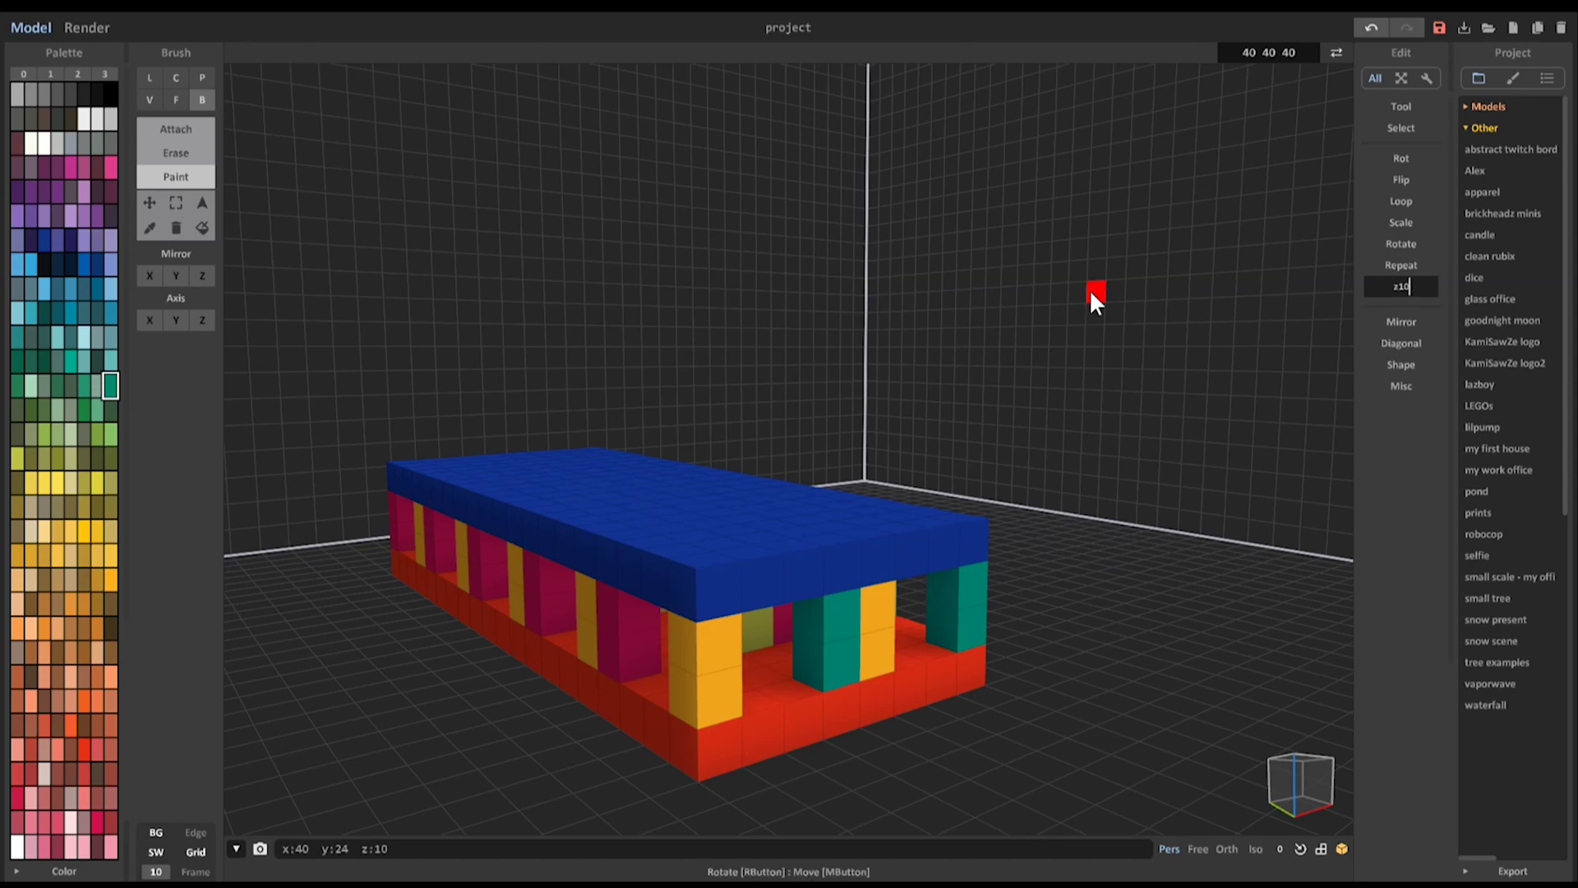
type("z10")
key("Return")
scroll(843, 415, "down", 8)
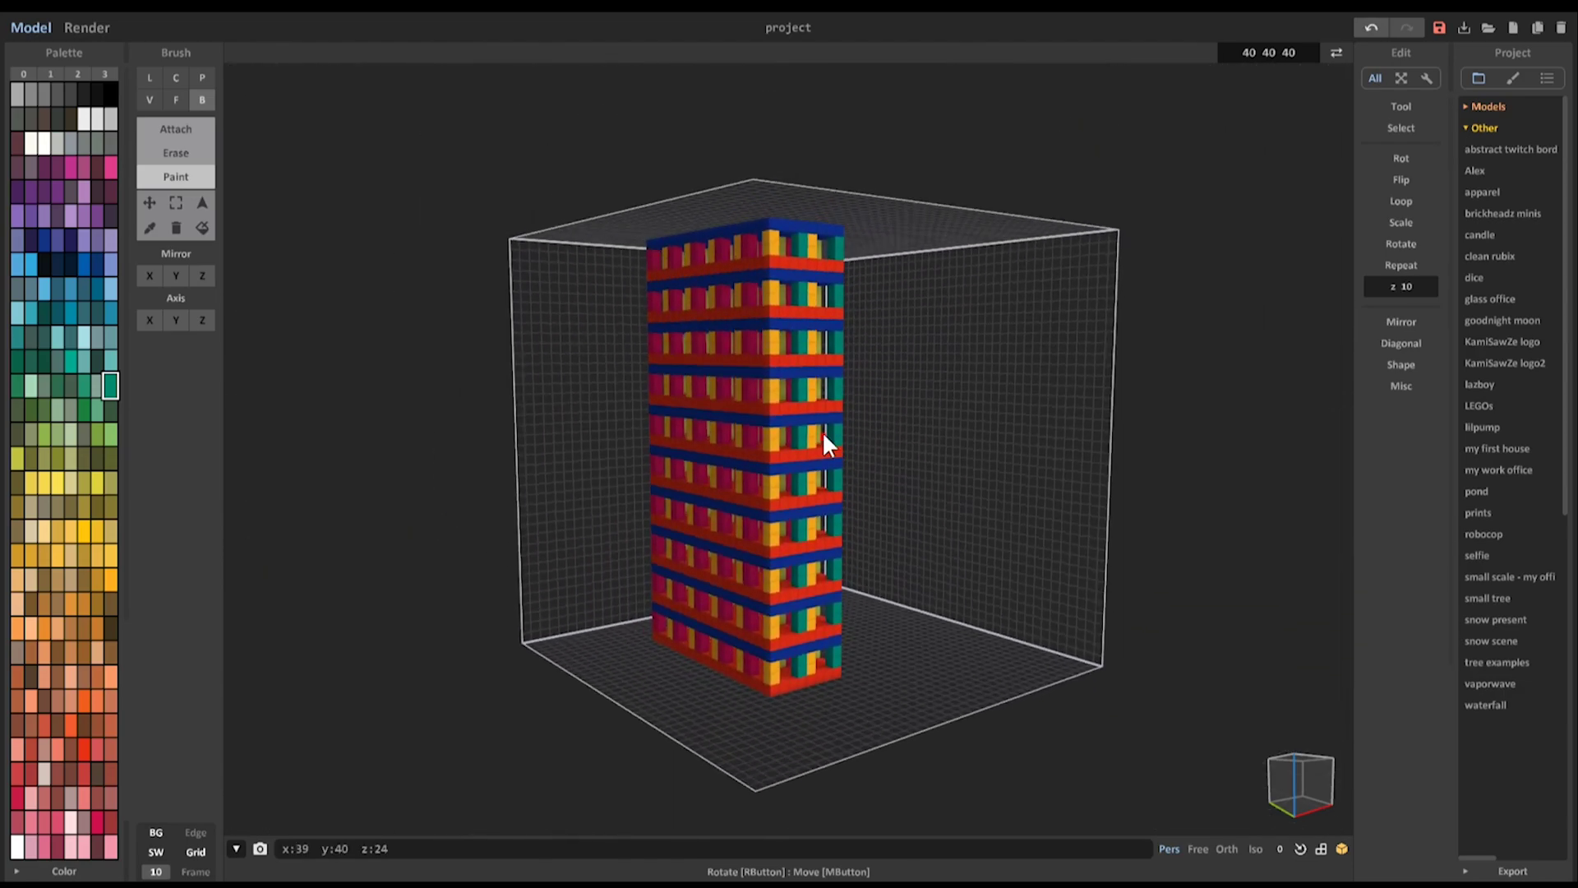
right_click_drag(912, 427, 852, 468)
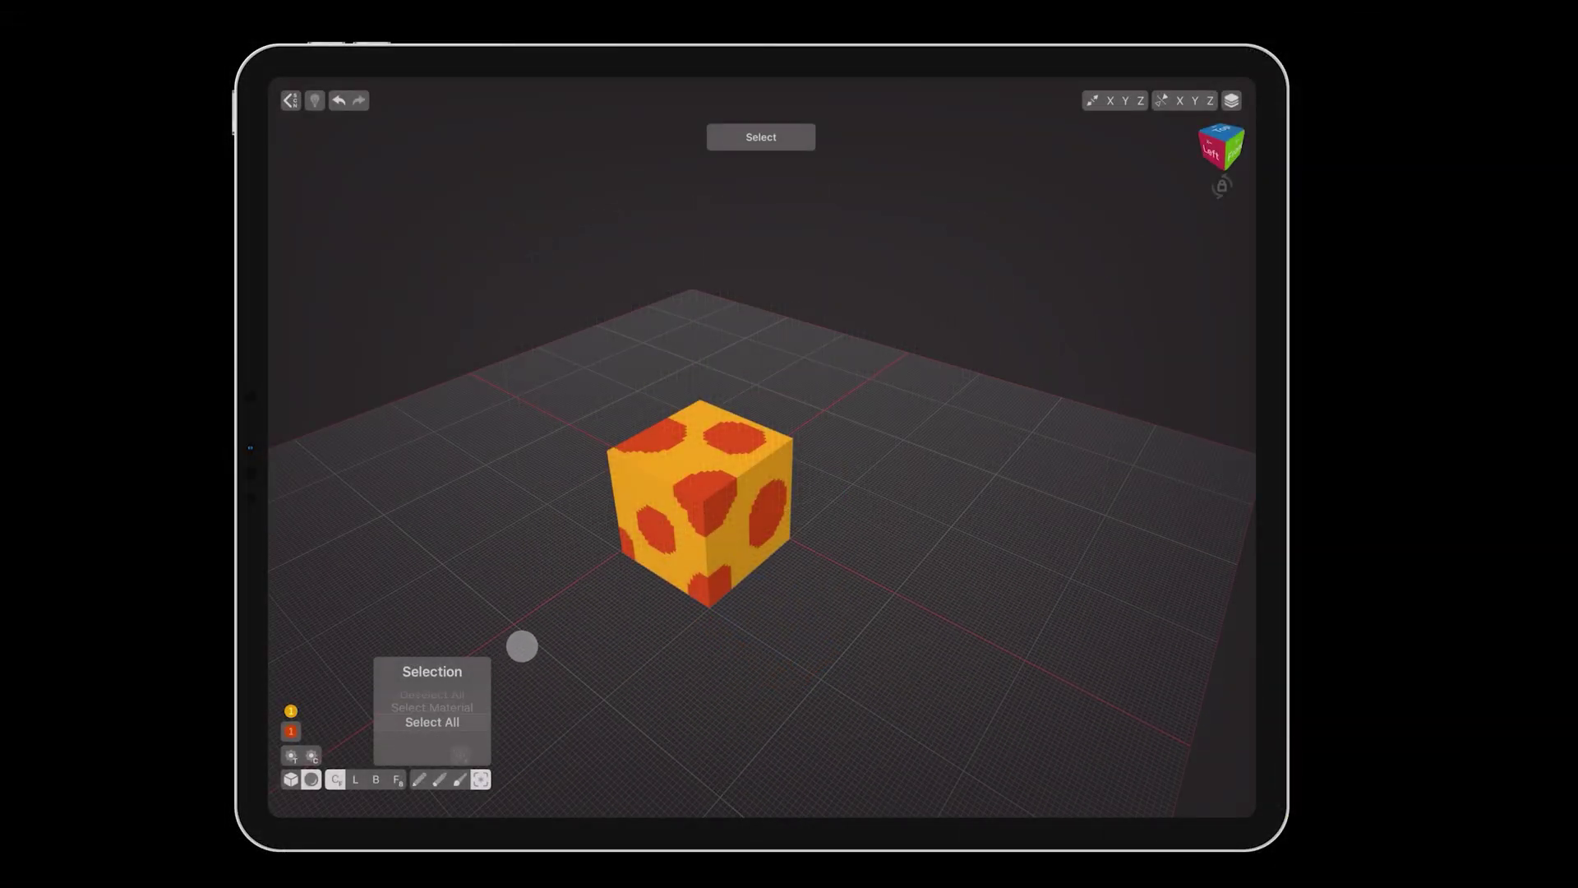
- In Voxel Max, select all of the spotted cube and clone it directly beside the original
left_click(521, 644)
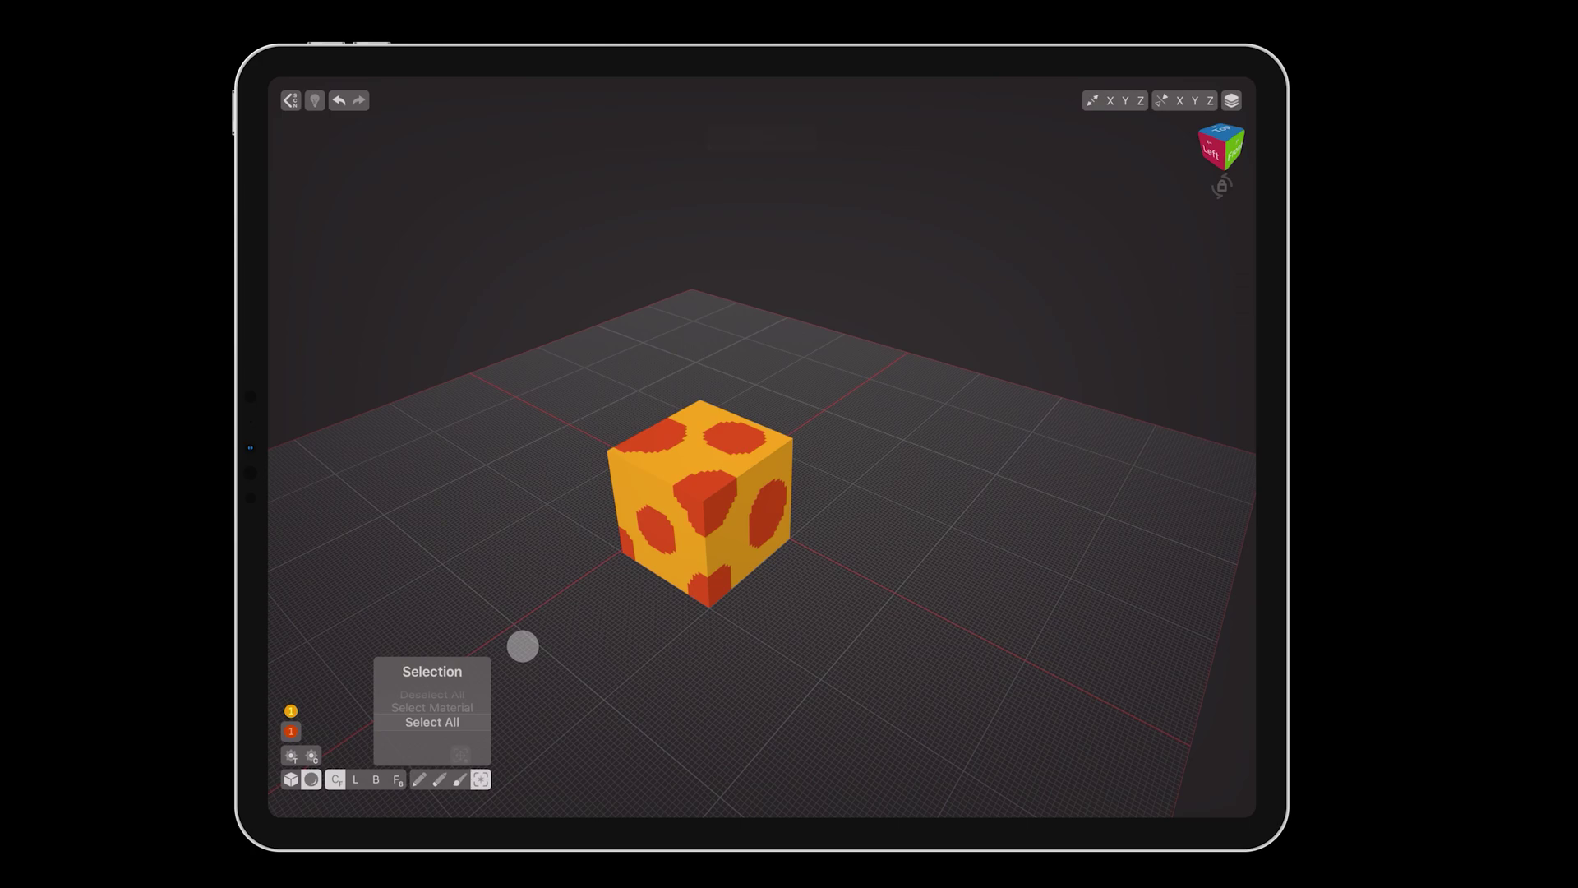
left_click(481, 755)
left_click(481, 755)
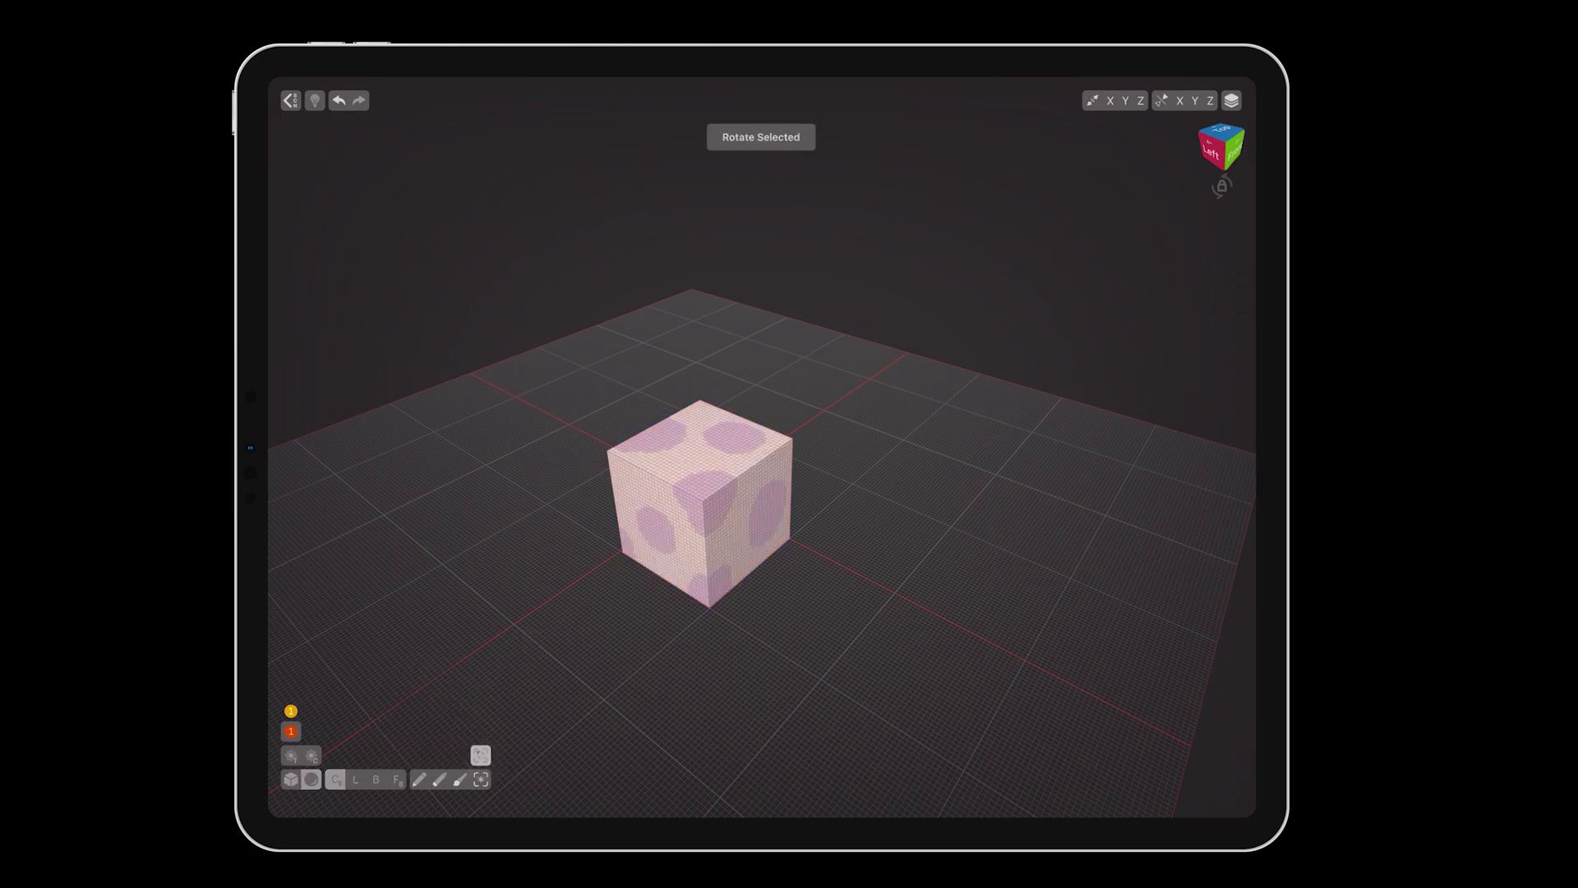
left_click_drag(705, 477, 830, 543)
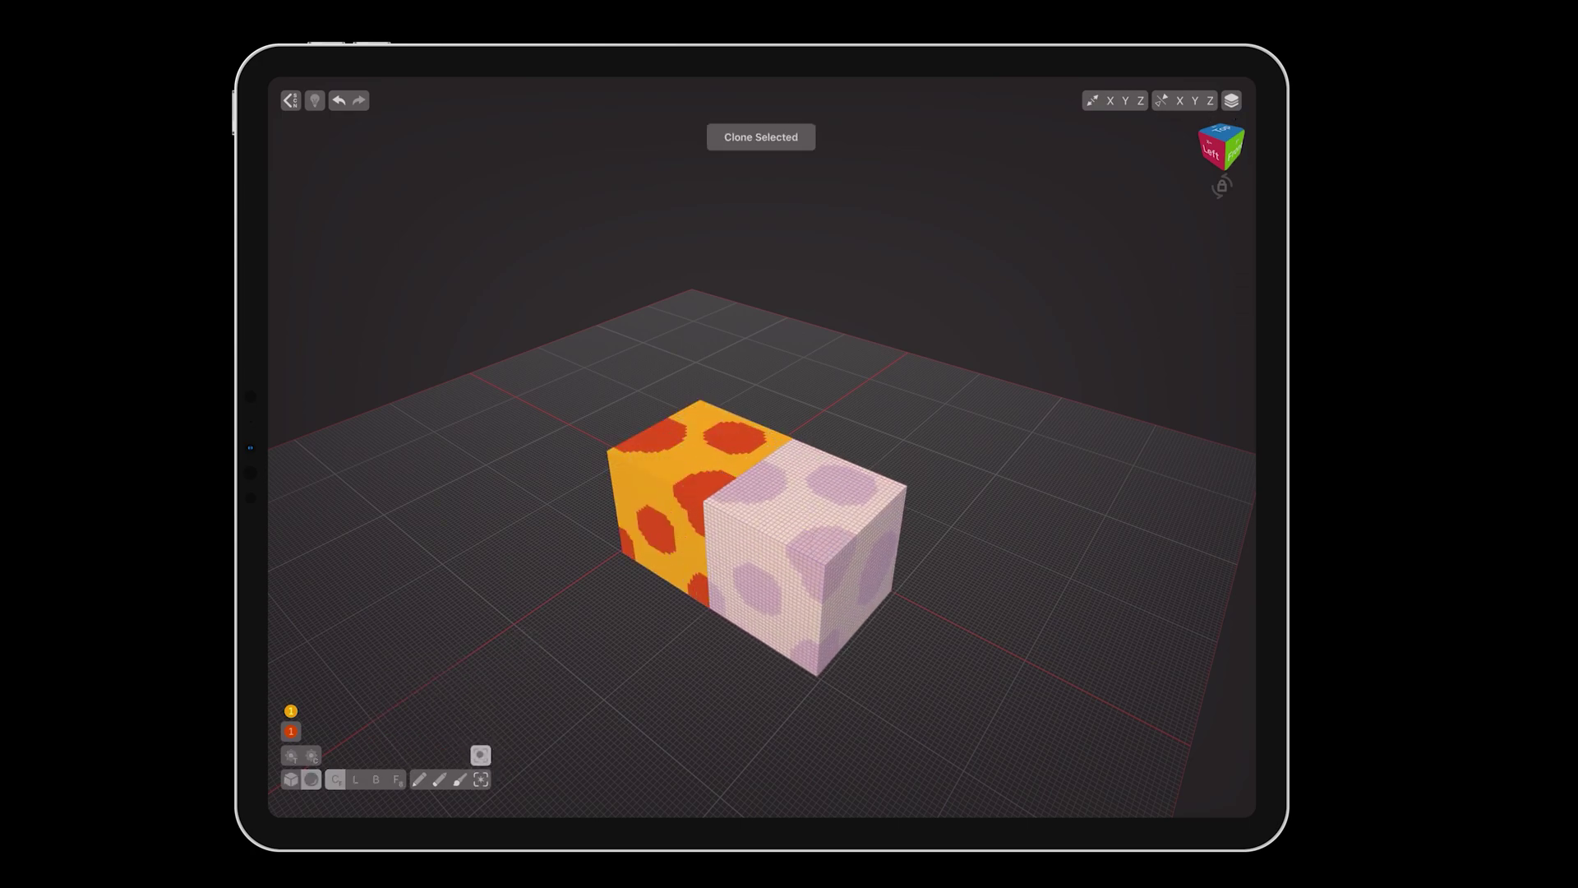
- Select both spotted cubes and clone the pair alongside to form a two-by-two block
left_click_drag(481, 779, 547, 592)
left_click(481, 754)
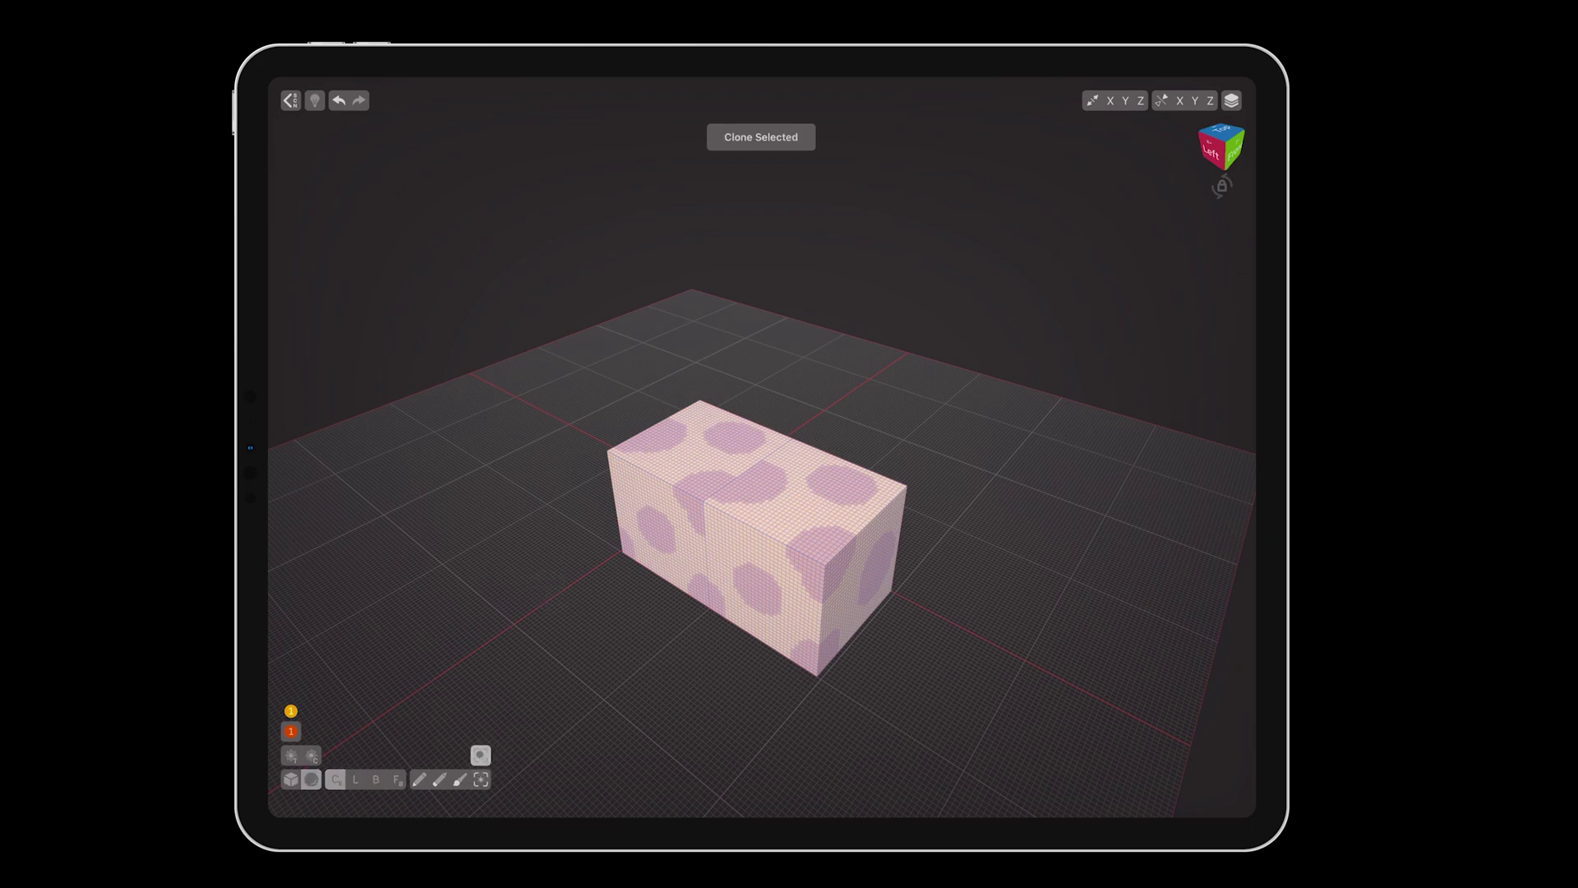
left_click_drag(826, 522, 720, 625)
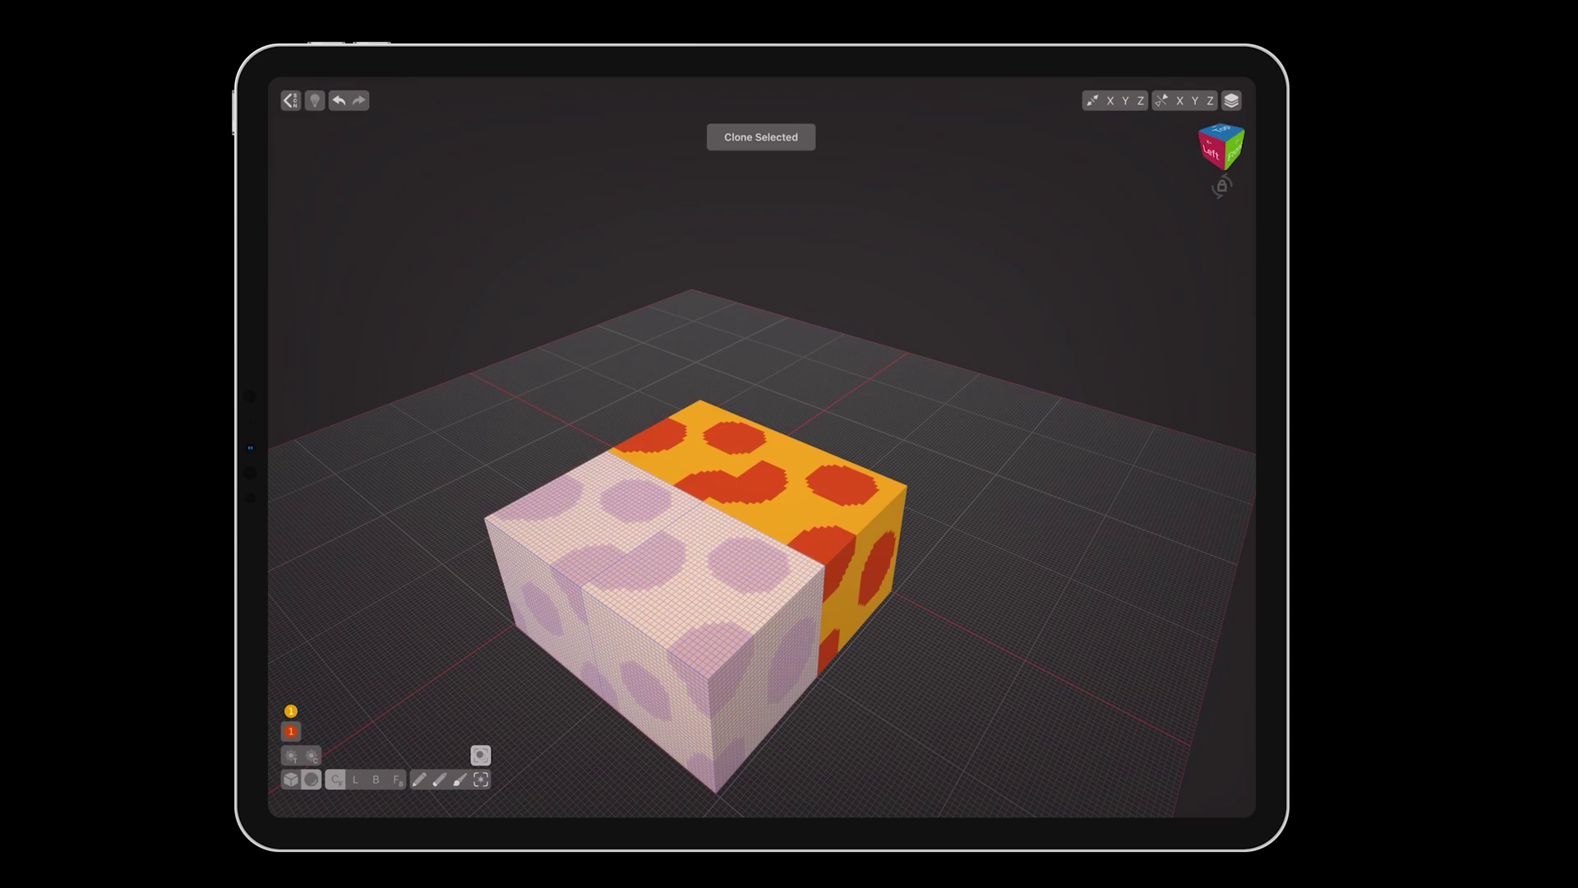
- Select the whole two-by-two block of spotted cubes and clone it upward
double_click(481, 779)
left_click(481, 754)
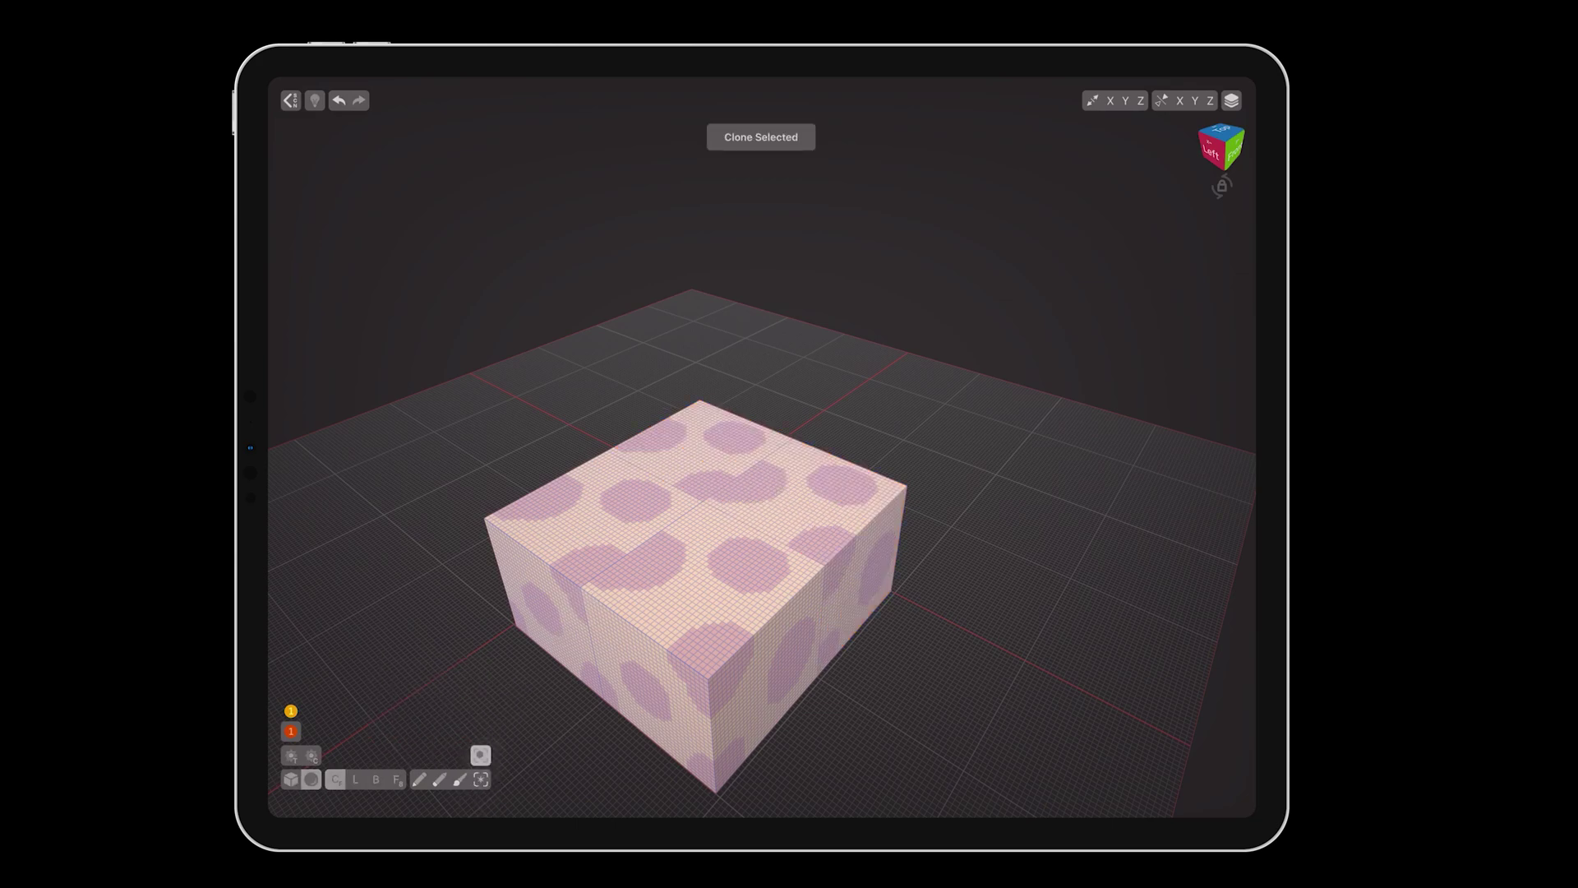
mouse_move(731, 732)
left_mouse_down()
mouse_move(729, 578)
mouse_move(726, 604)
left_mouse_up()
left_click_drag(986, 625, 973, 609)
scroll(943, 604, "down", 2)
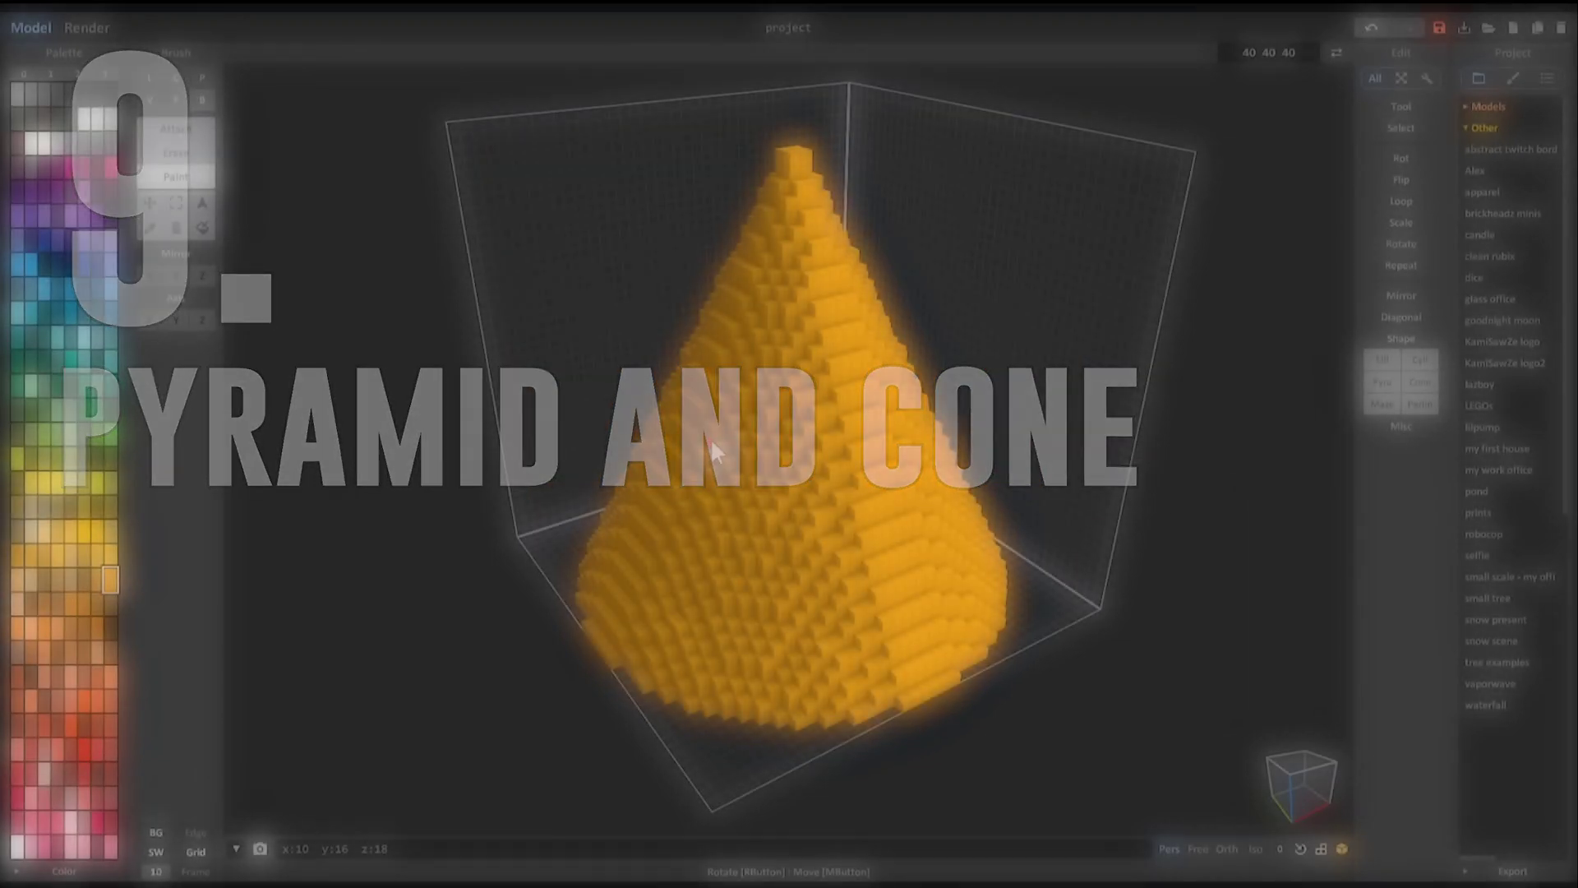
- In MagicaVoxel, generate pyramid, cylinder and cone shapes in the 40 × 40 × 40 volume, finishing with a pyramid
right_click_drag(710, 437, 743, 451)
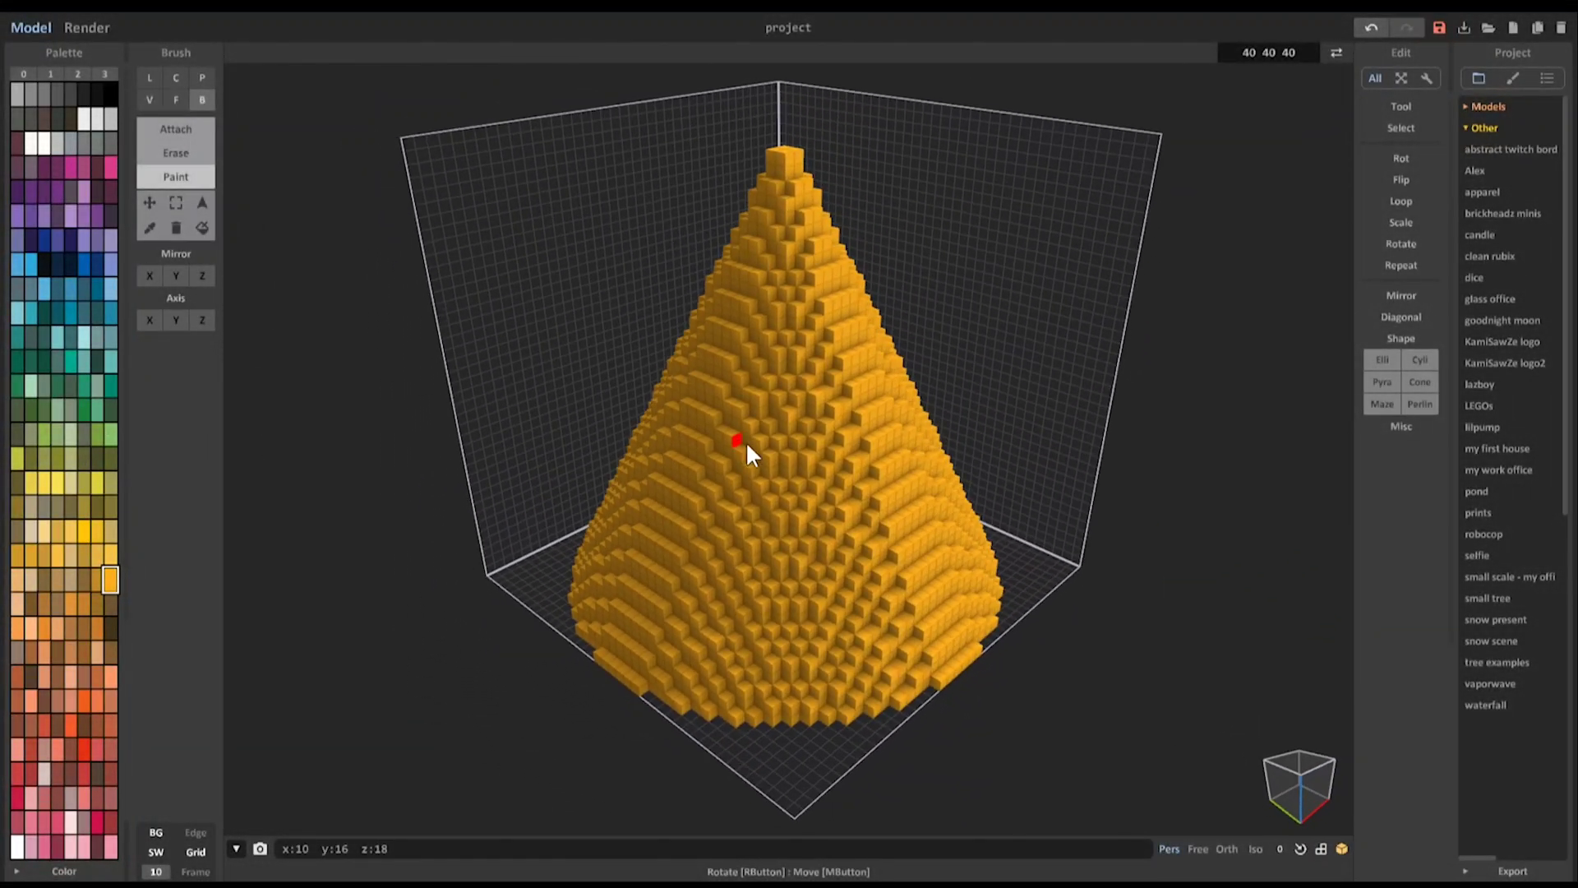
left_click(1383, 382)
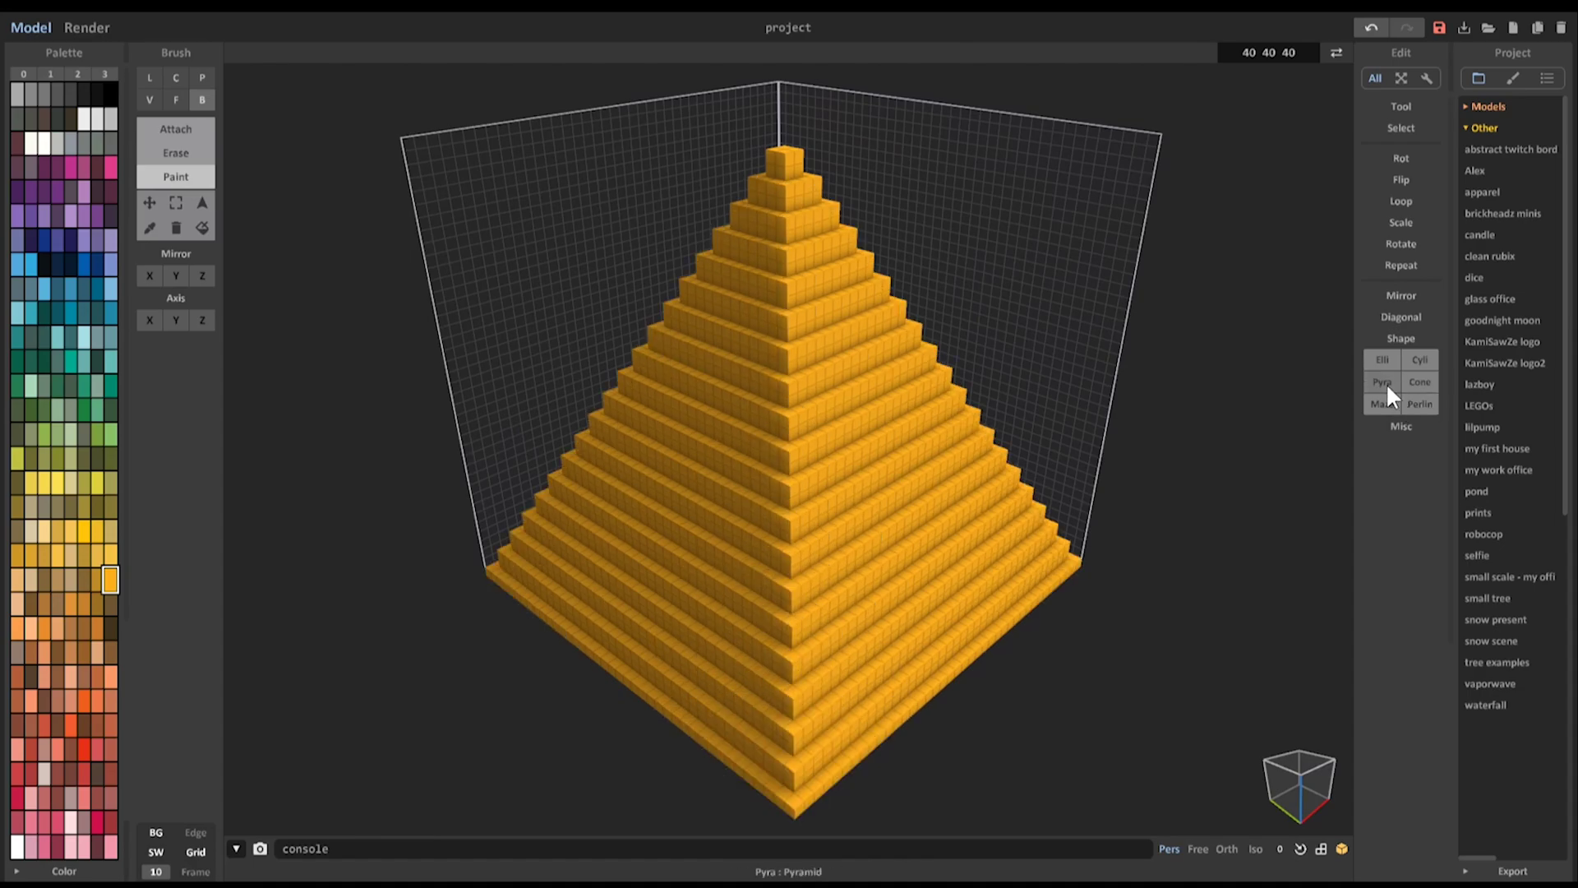
left_click(1420, 359)
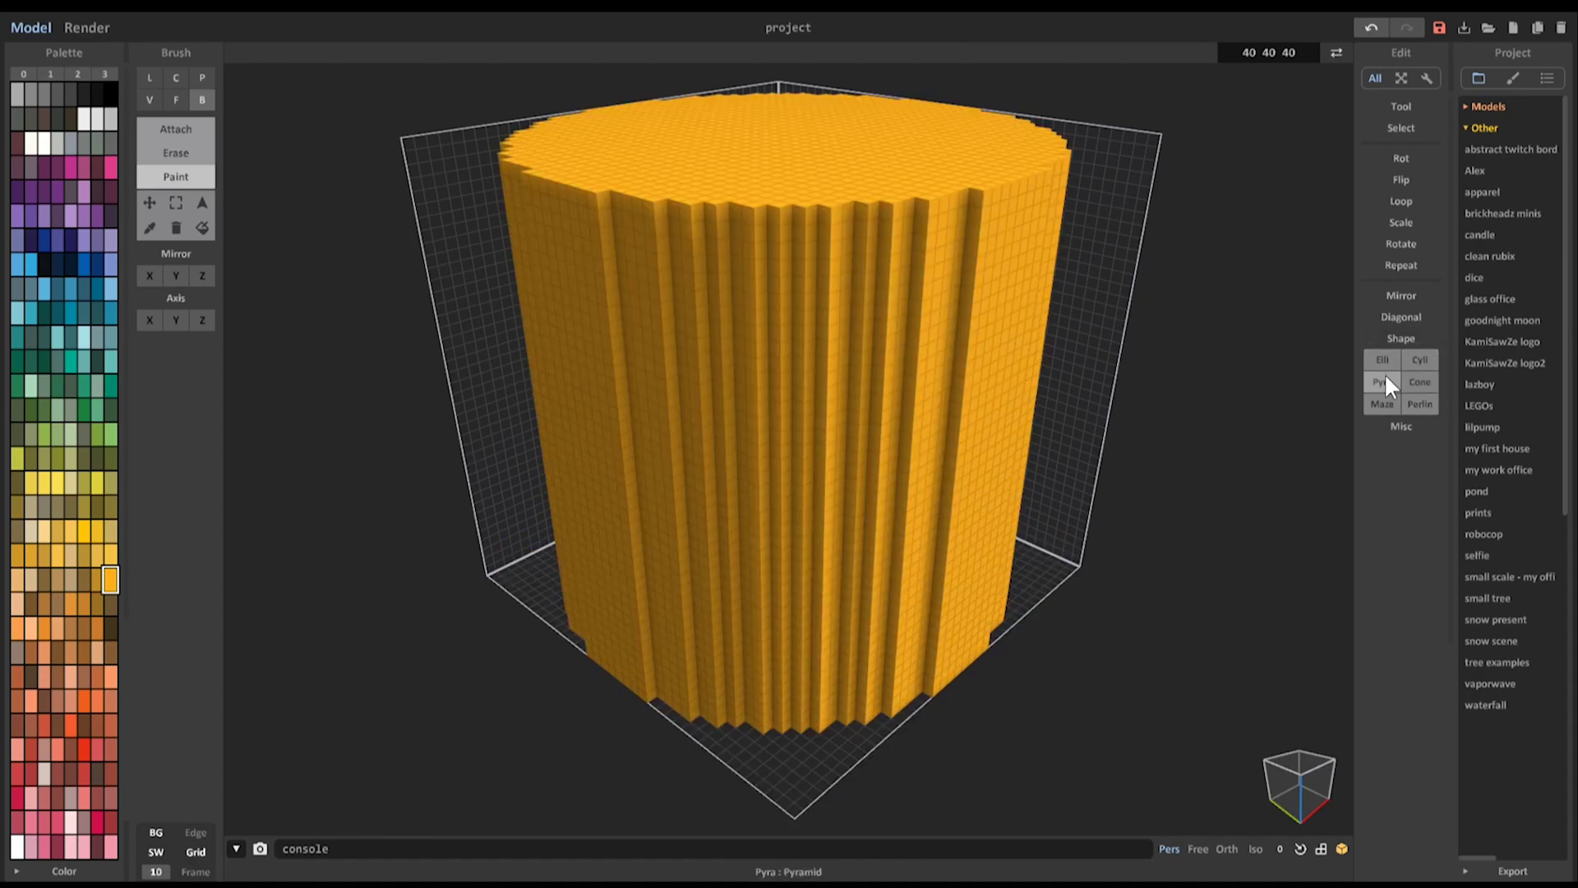
left_click(1382, 380)
left_click(1425, 381)
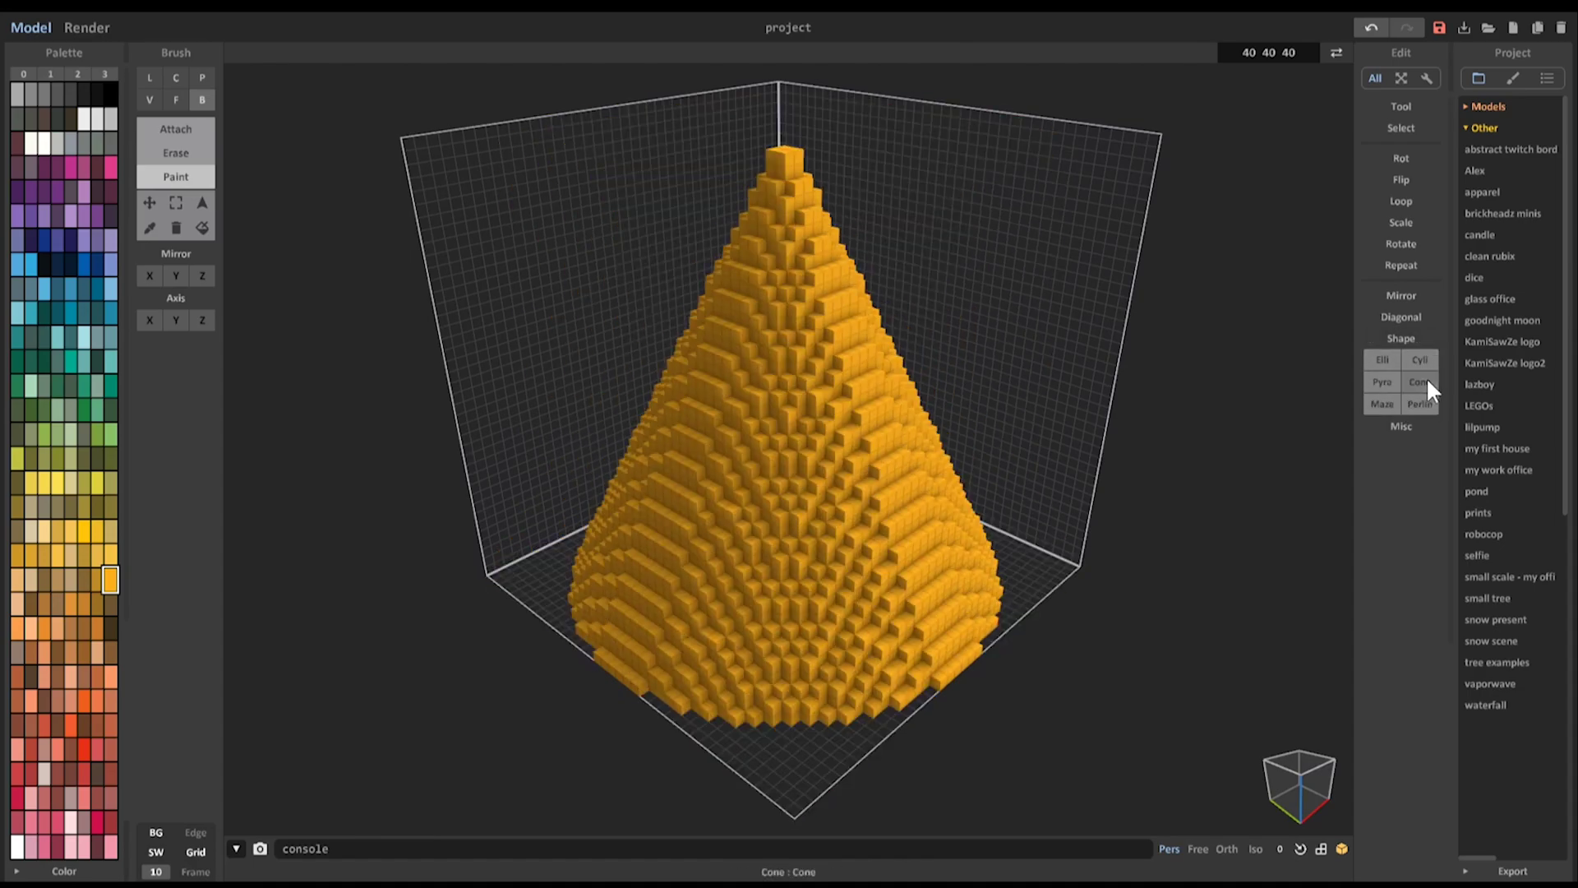
left_click(1384, 380)
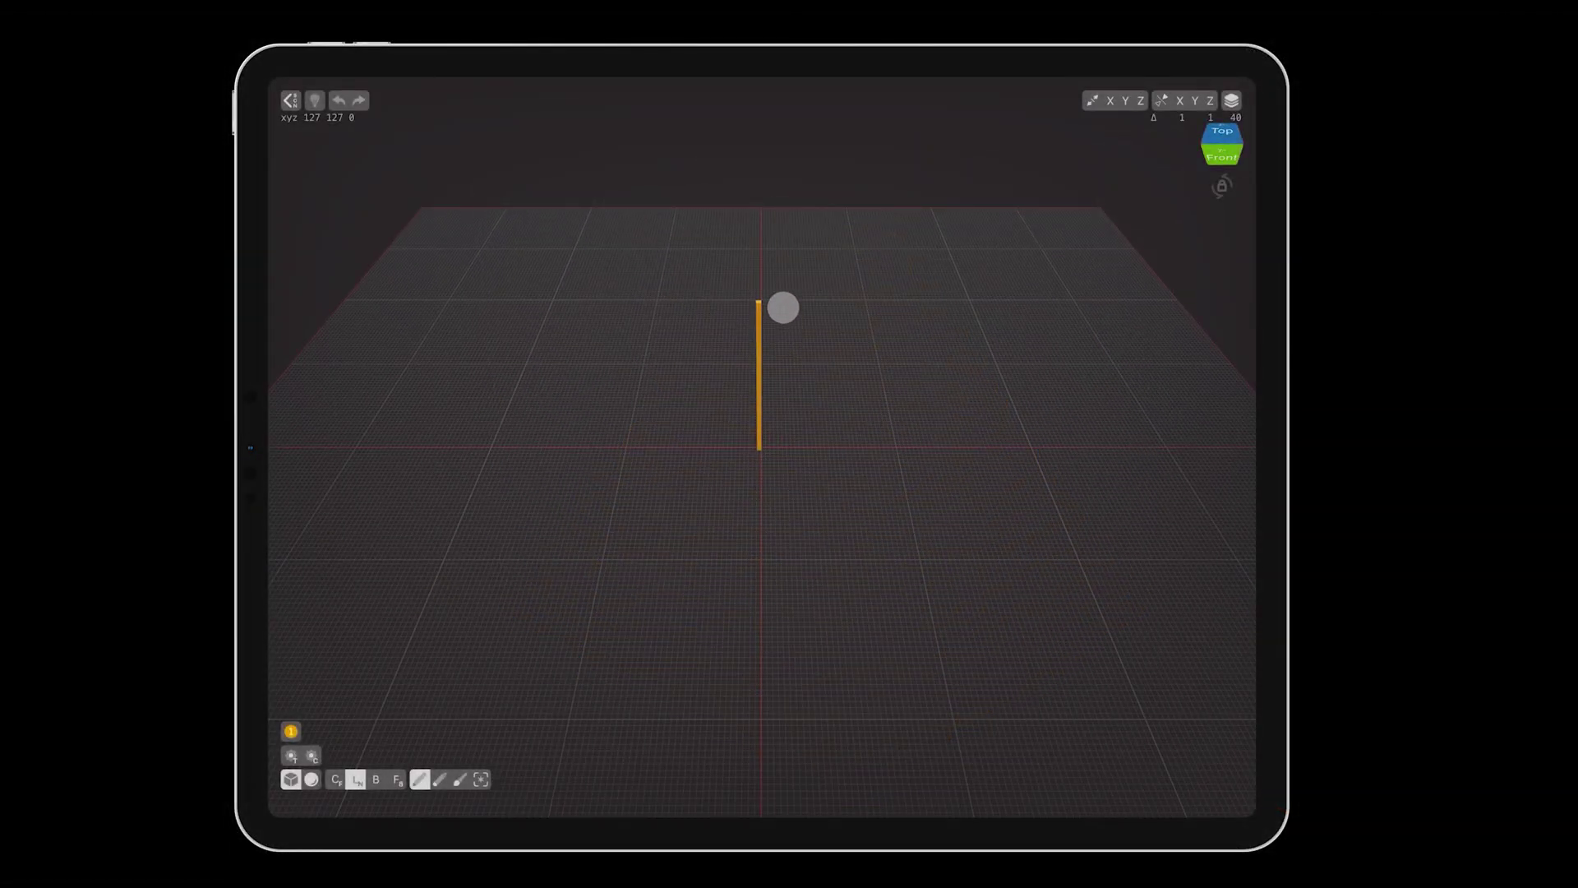
- In Voxel Max, draw a vertical yellow line about 40 voxels tall and enlarge its base control point into a stepped pyramid
left_click_drag(783, 308, 787, 302)
left_click_drag(975, 590, 717, 555)
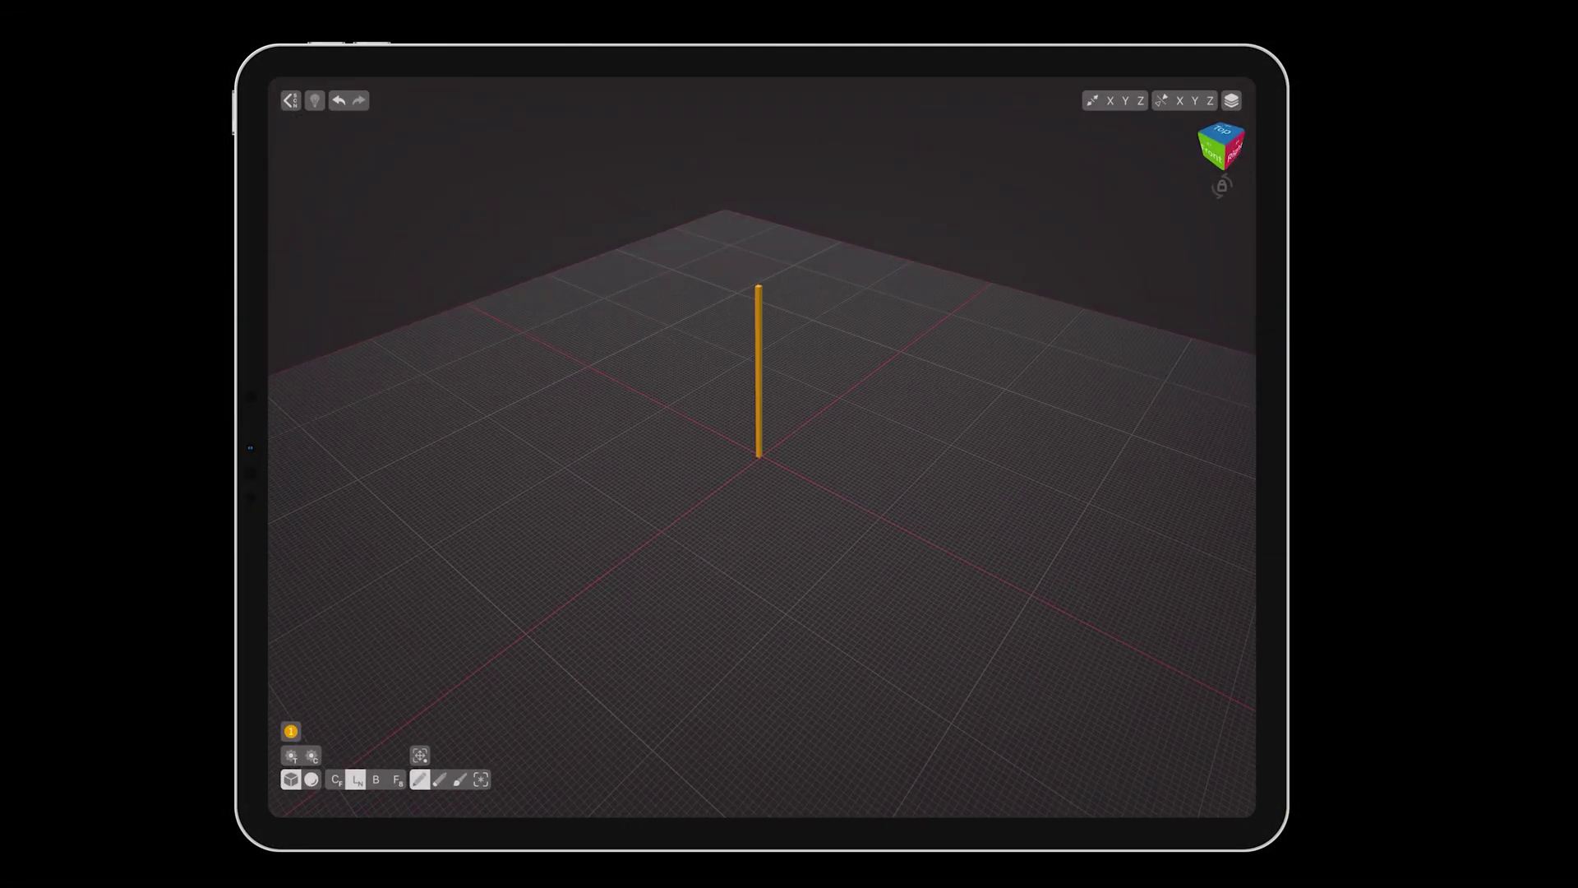
left_click(419, 756)
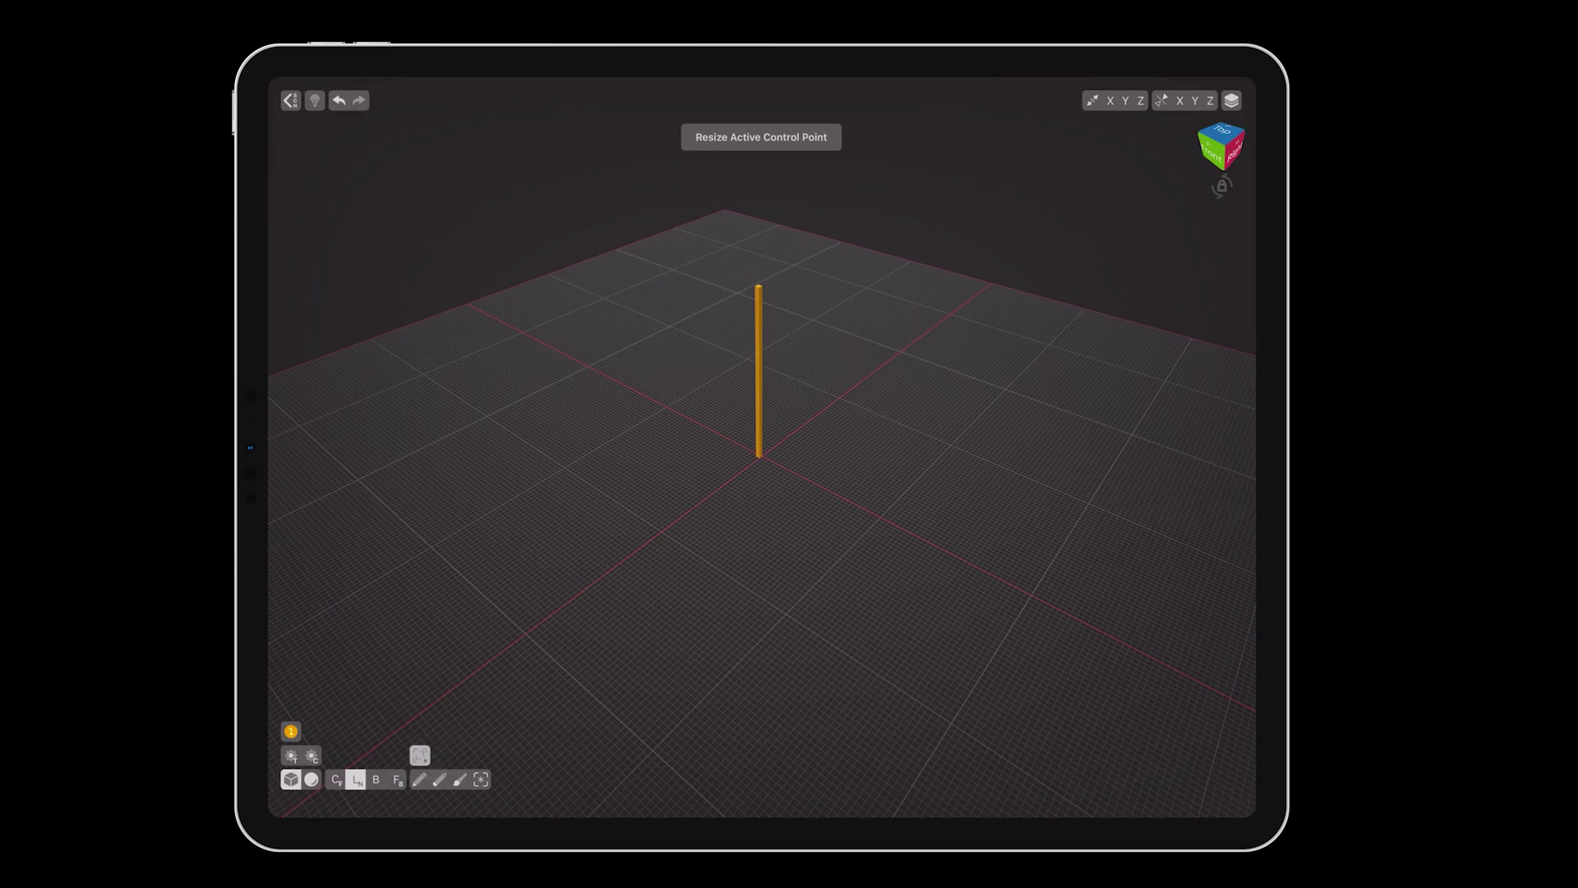
left_click_drag(795, 483, 1162, 465)
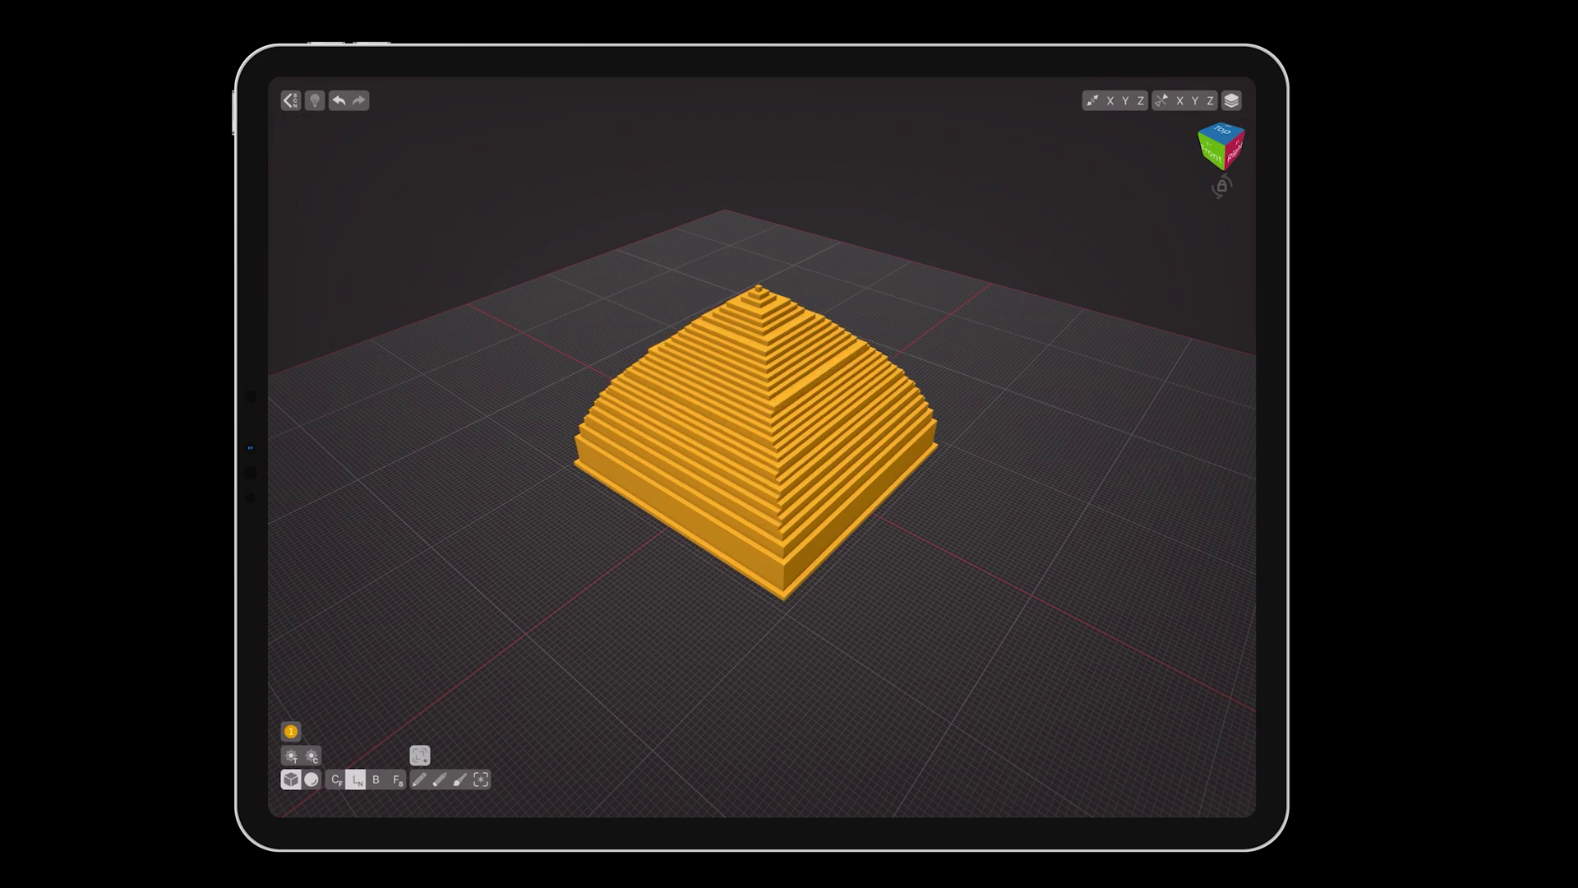
- Change the shape to the x5 spherical brush and resize the active control point to form a rounded cone
left_click(311, 779)
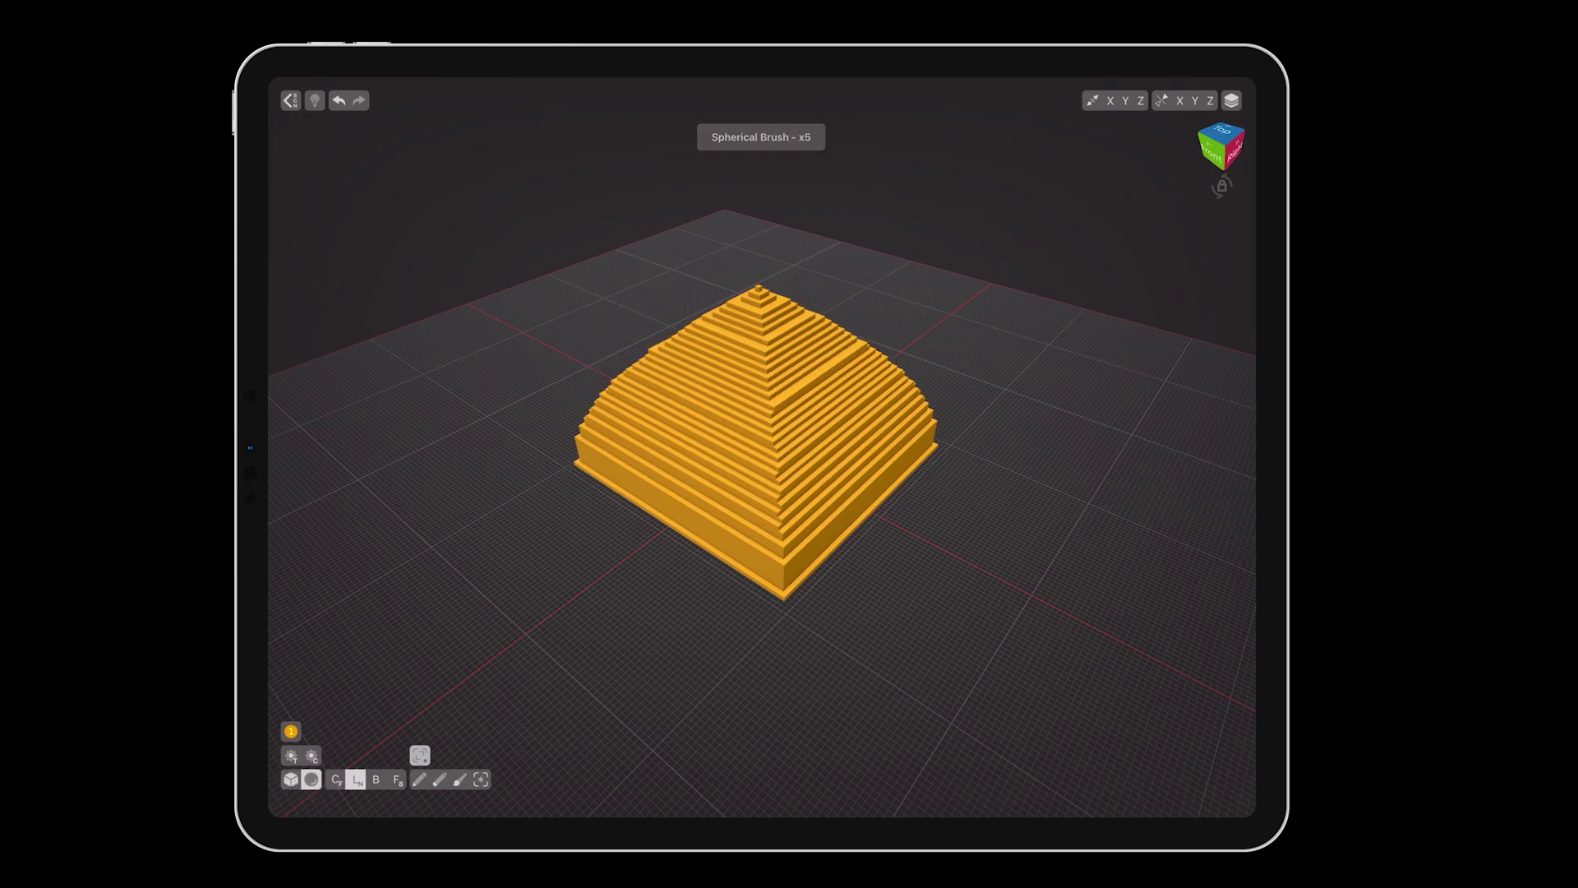
left_click(861, 554)
left_click_drag(878, 565, 1034, 553)
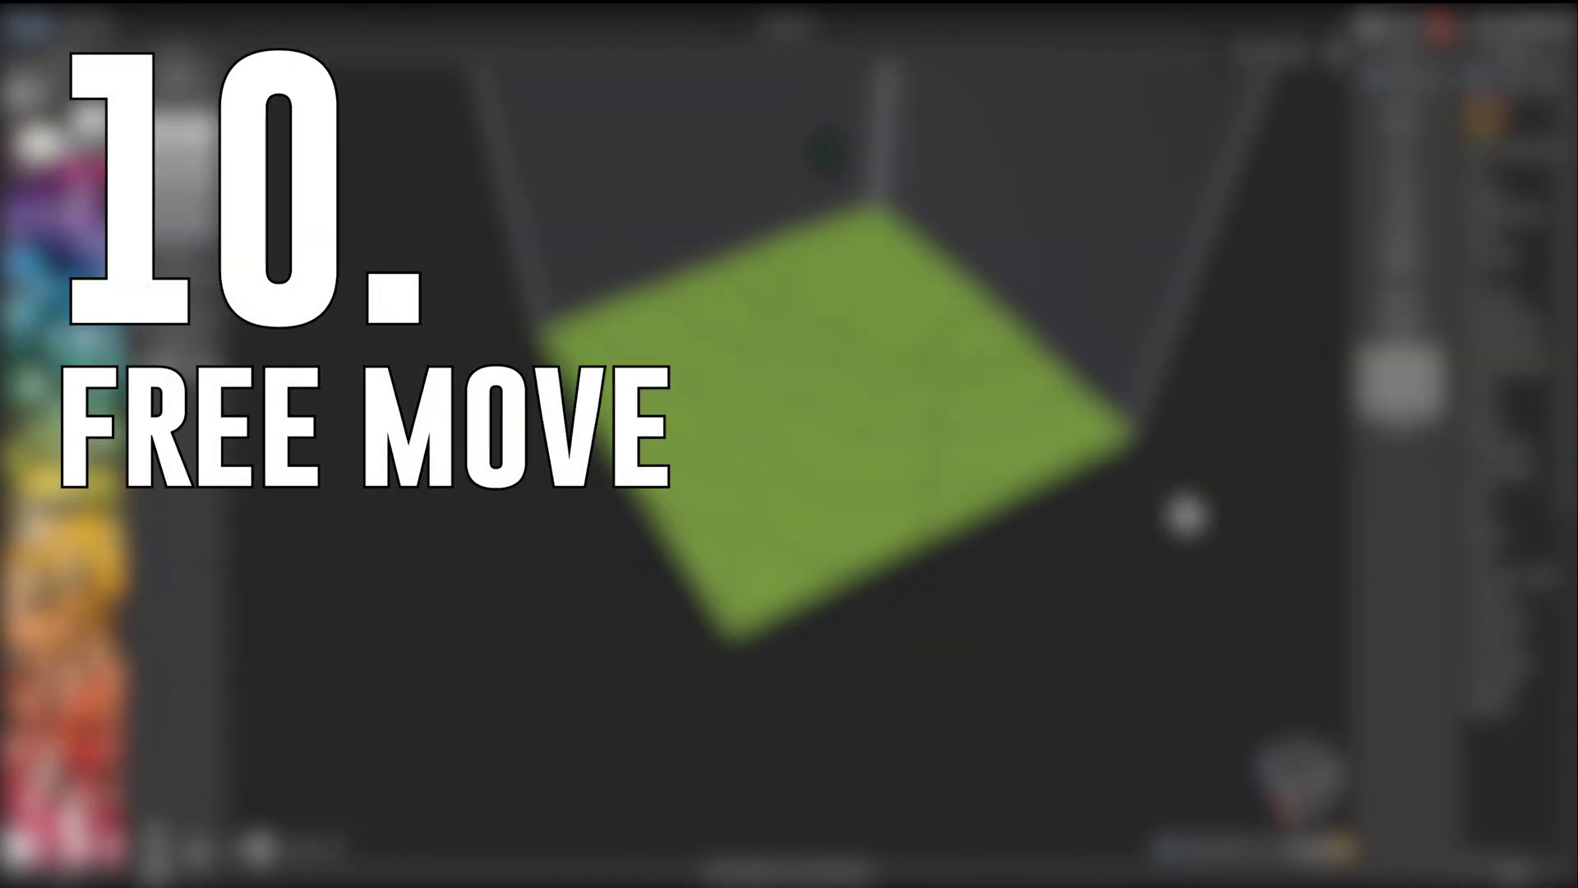
- Switch to MagicaVoxel, freely move the pine tree across the green terrain, and turn on the grid
scroll(1082, 408, "down", 3)
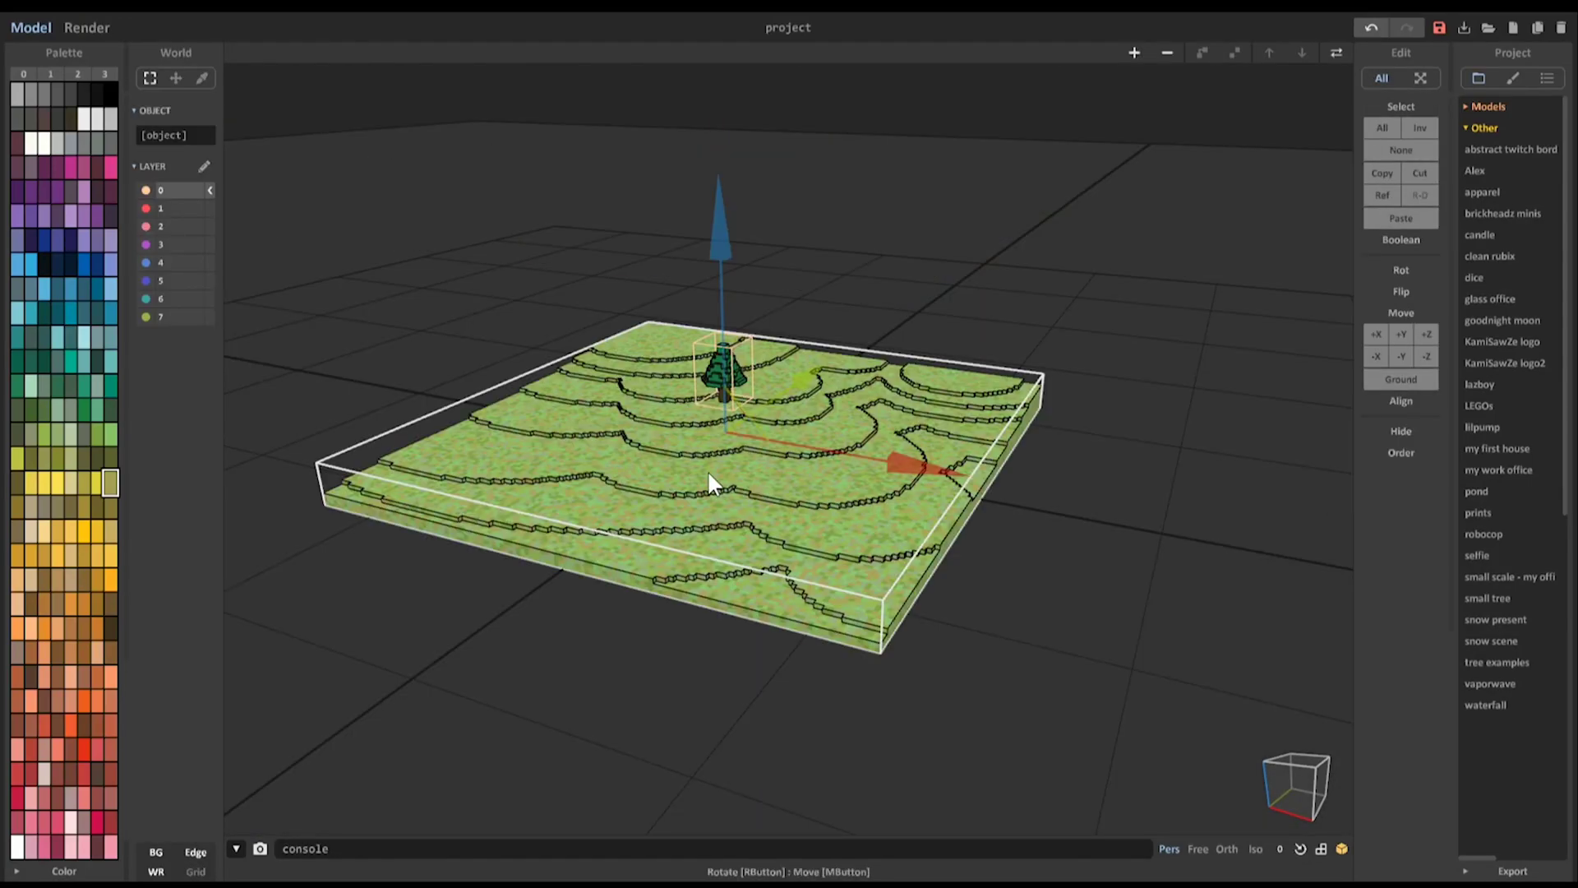
scroll(671, 424, "up", 5)
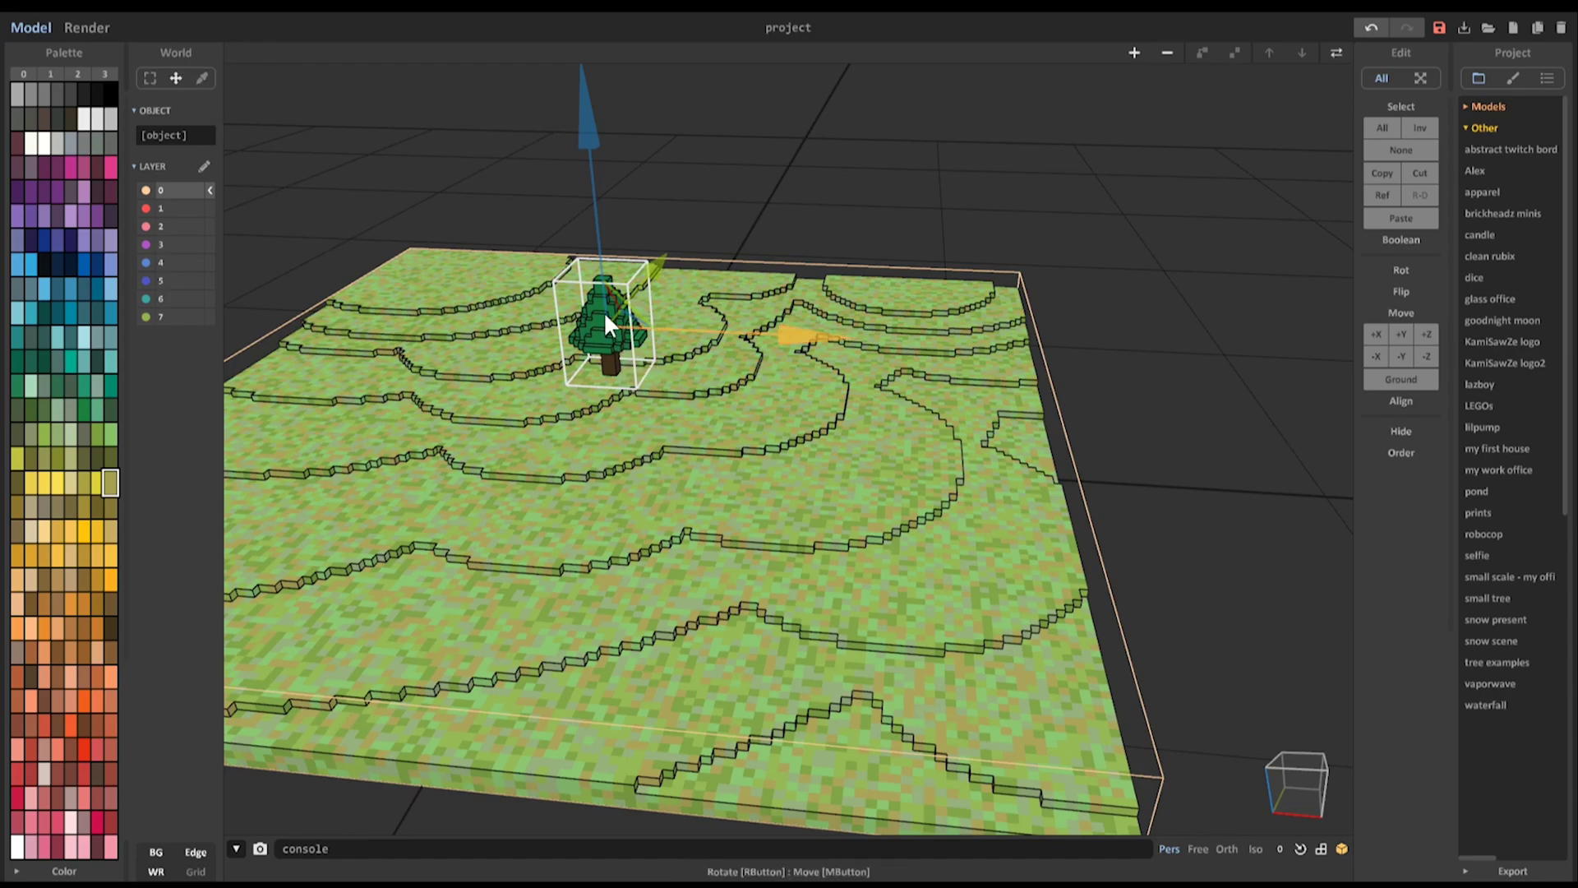
left_click_drag(590, 332, 728, 426)
left_click(202, 870)
- Place copies of the pine tree at several spots across the terrain, including its far edge
left_click_drag(547, 339, 961, 570, "ctrl")
left_click_drag(539, 307, 925, 288, "alt")
left_click_drag(569, 327, 745, 284, "alt")
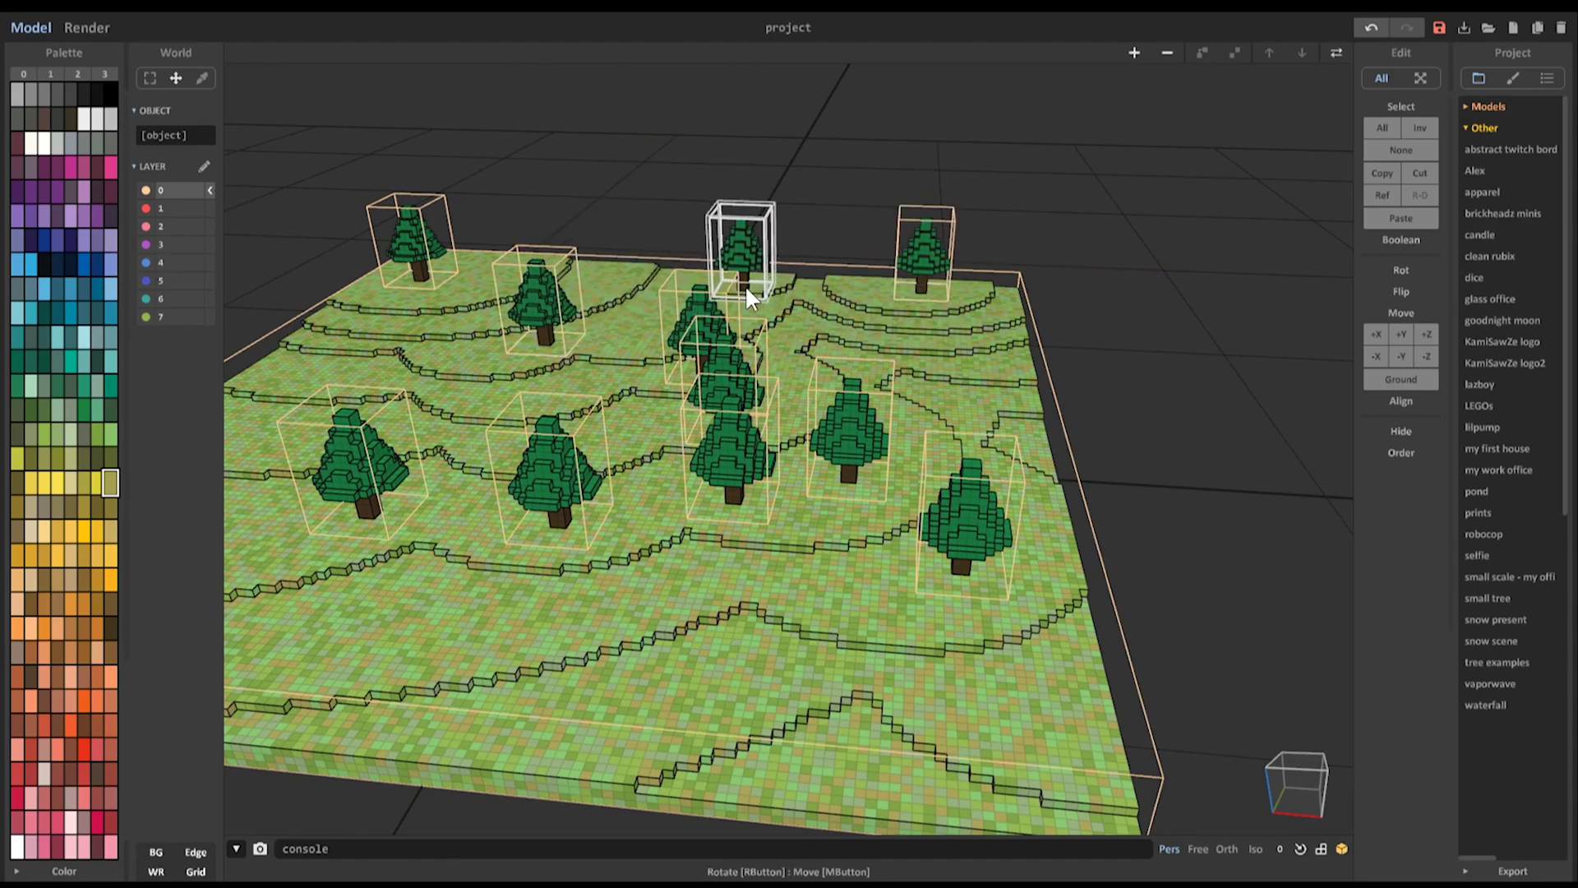
- Place one more copy of the pine tree slightly farther back on the terrain
left_click_drag(525, 309, 483, 273, "alt")
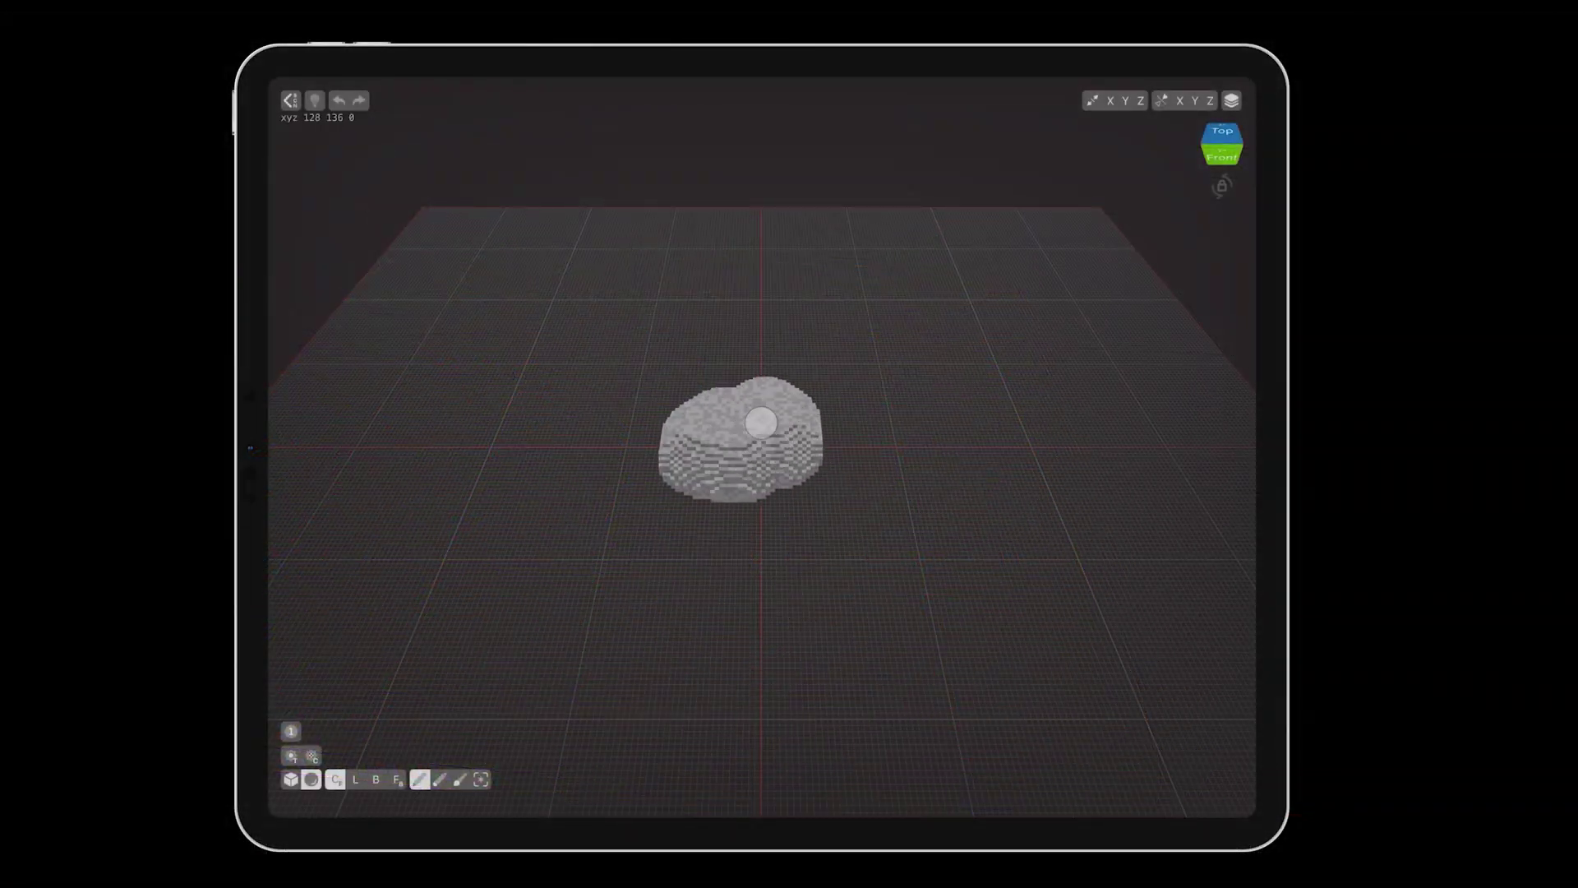
- Switch to Voxel Max and build a lumpy grey rock on the grid from overlapping spherical brush strokes
left_click_drag(761, 422, 762, 493)
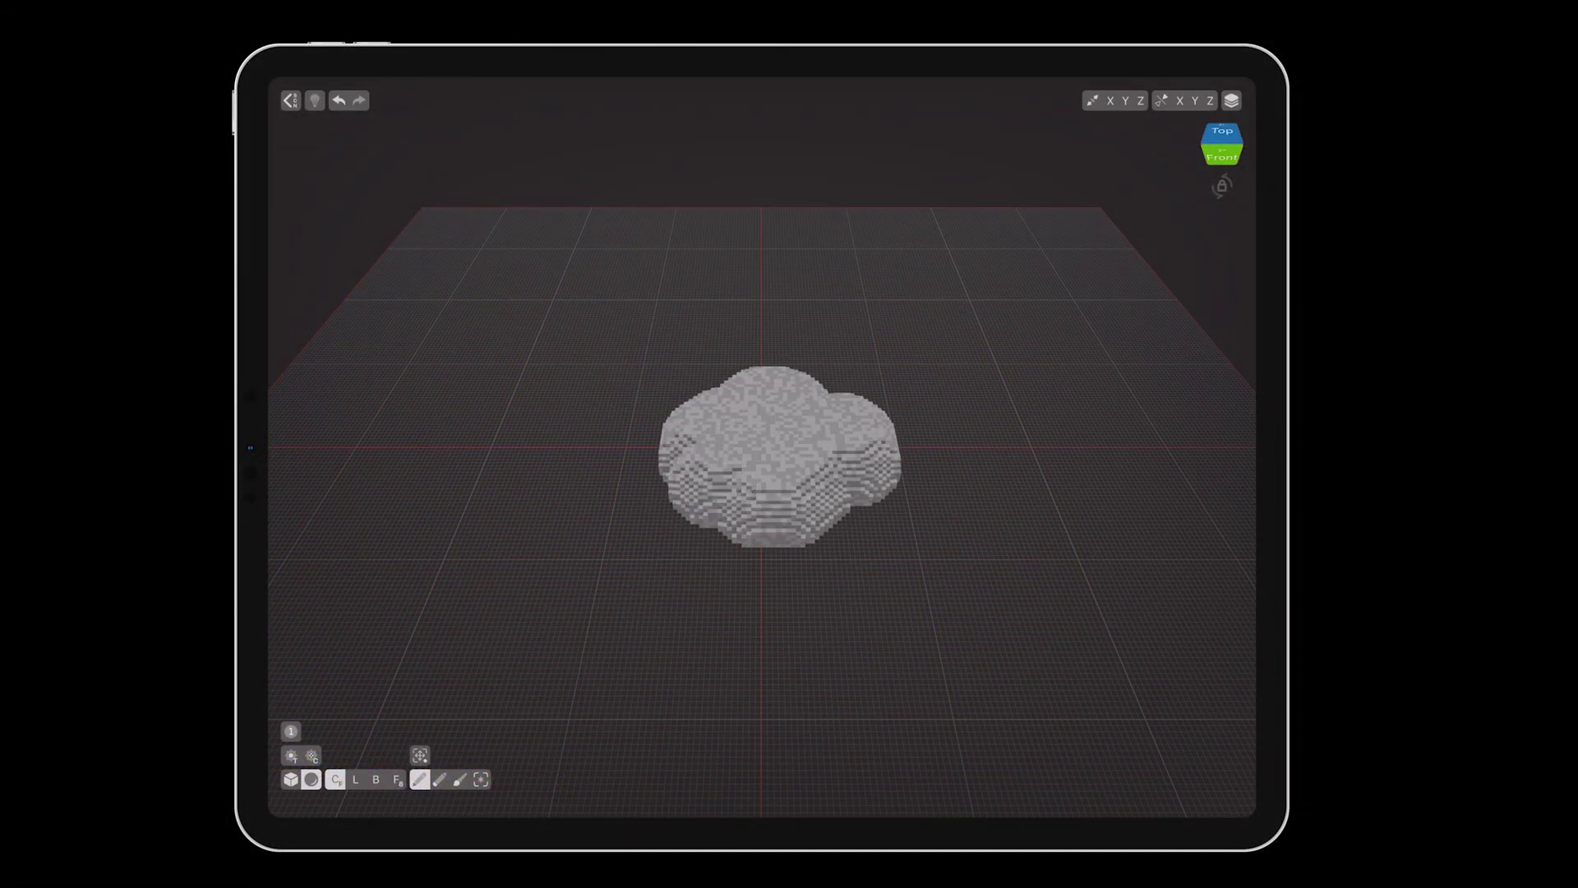
left_click_drag(945, 575, 789, 592)
mouse_move(772, 411)
left_mouse_down()
mouse_move(778, 442)
mouse_move(1046, 444)
left_mouse_up()
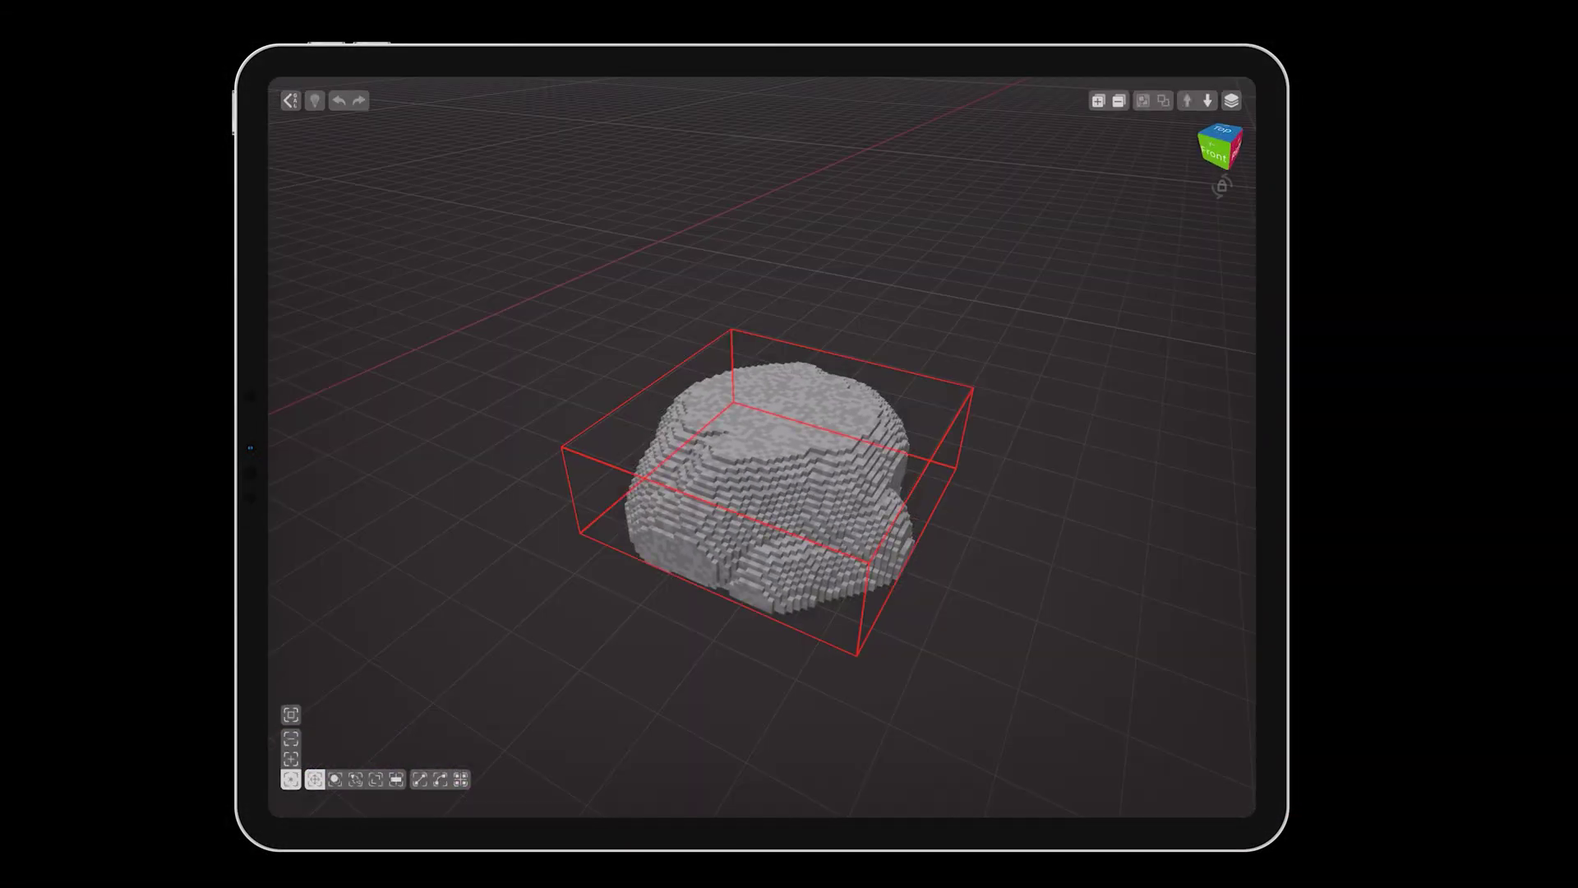
- Freely tilt the selected rock object and offset its bounding box away from the rock's voxels
left_click(355, 778)
left_click_drag(863, 683, 1046, 391)
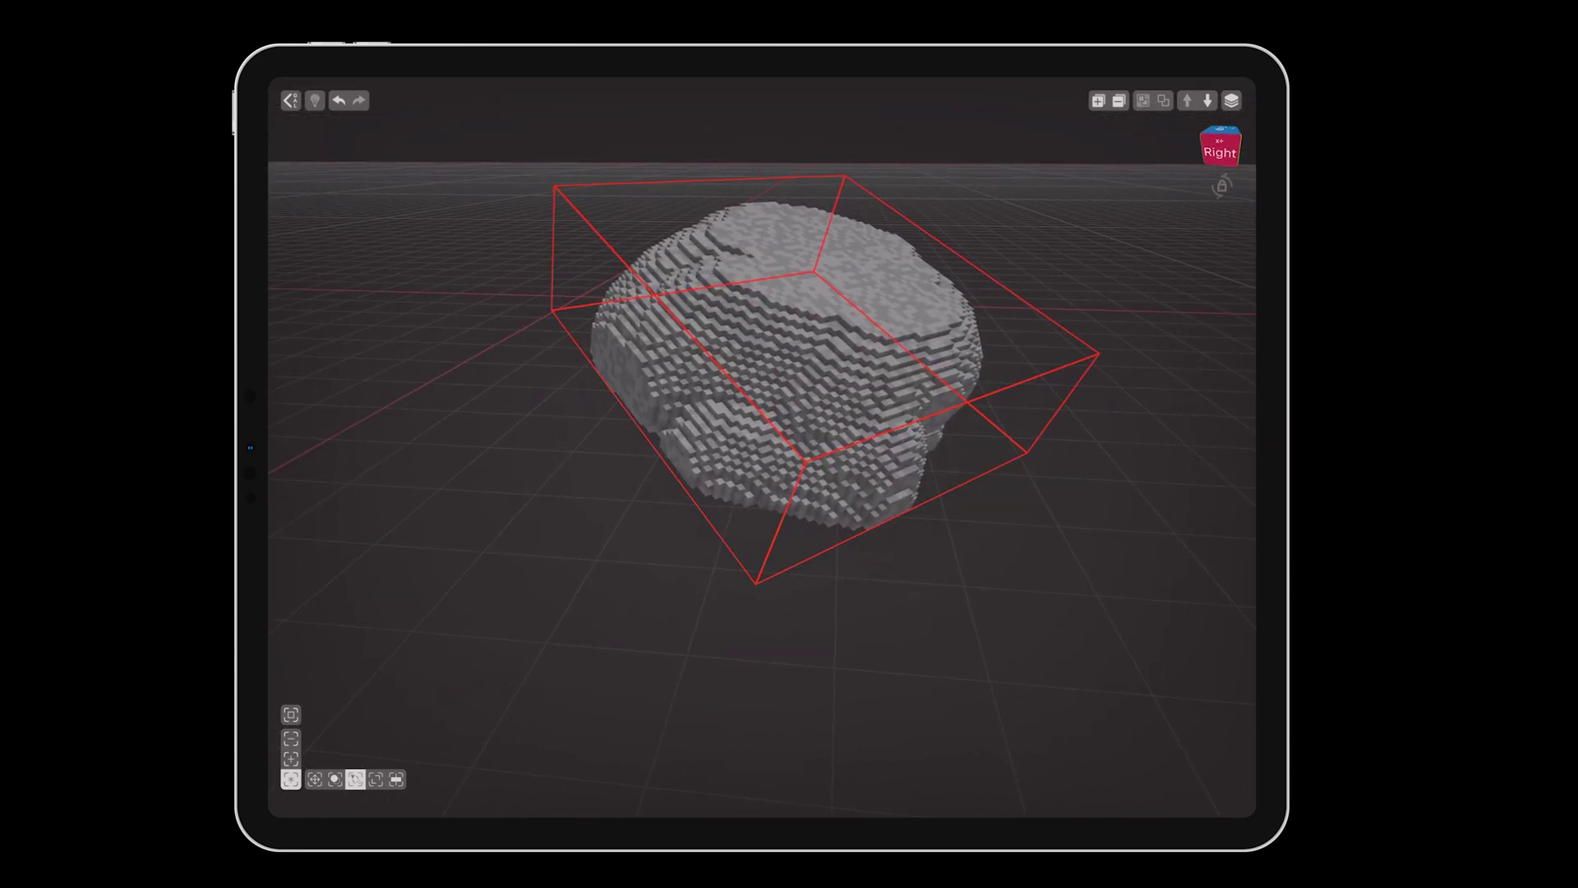
left_click(375, 778)
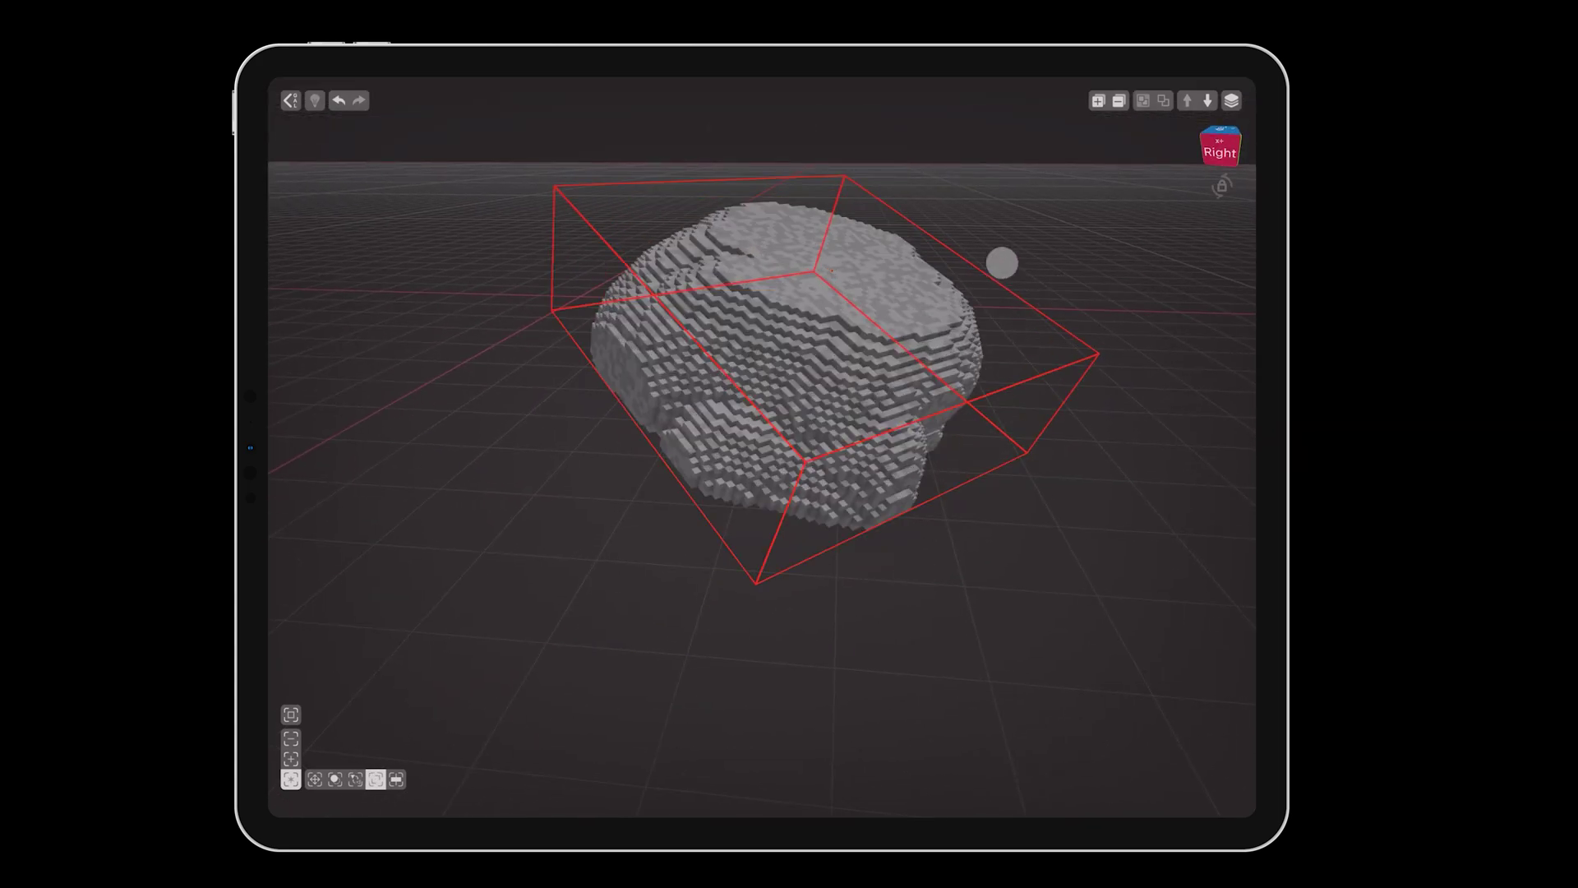
left_click_drag(1001, 263, 980, 408)
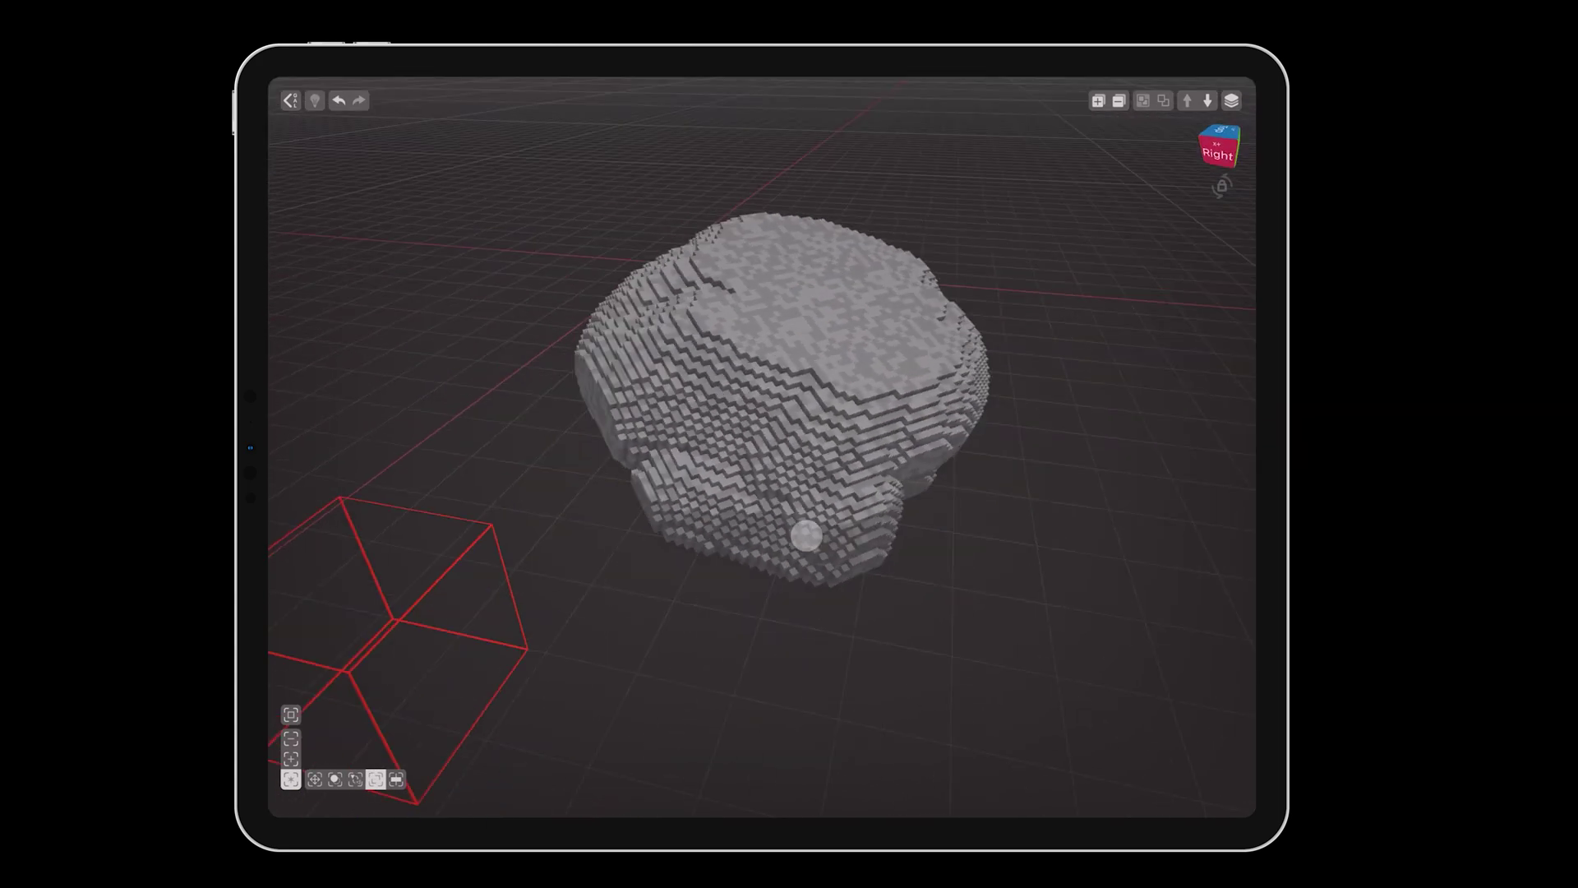
mouse_move(806, 536)
left_mouse_down()
mouse_move(627, 638)
mouse_move(969, 694)
left_mouse_up()
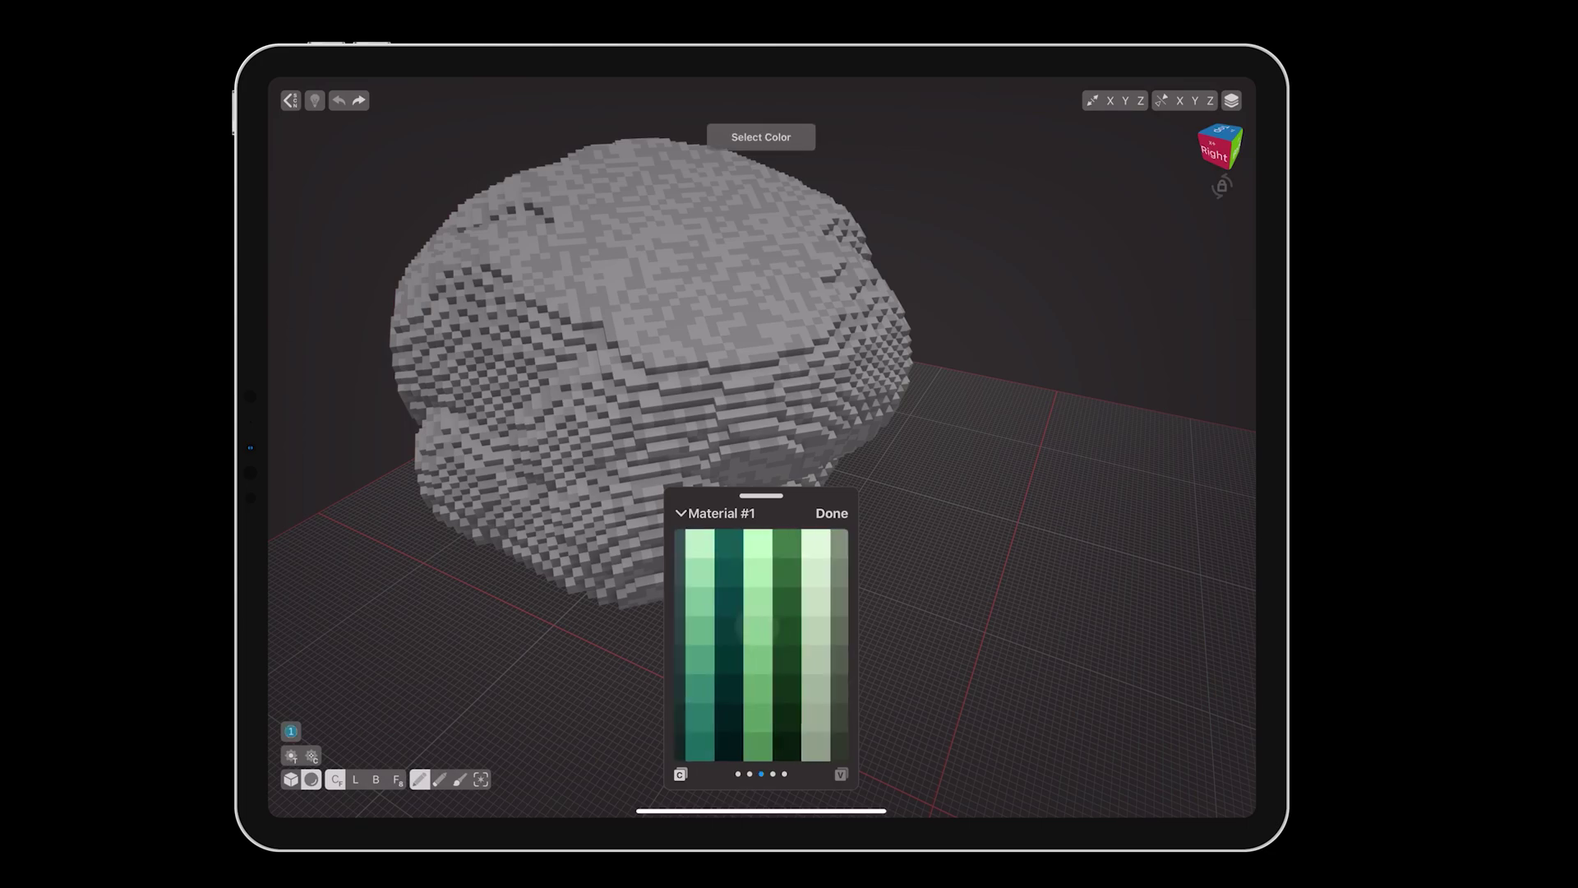
- Set Material #1 to a mix of medium green shades and adjust the spherical brush size
left_click(687, 742)
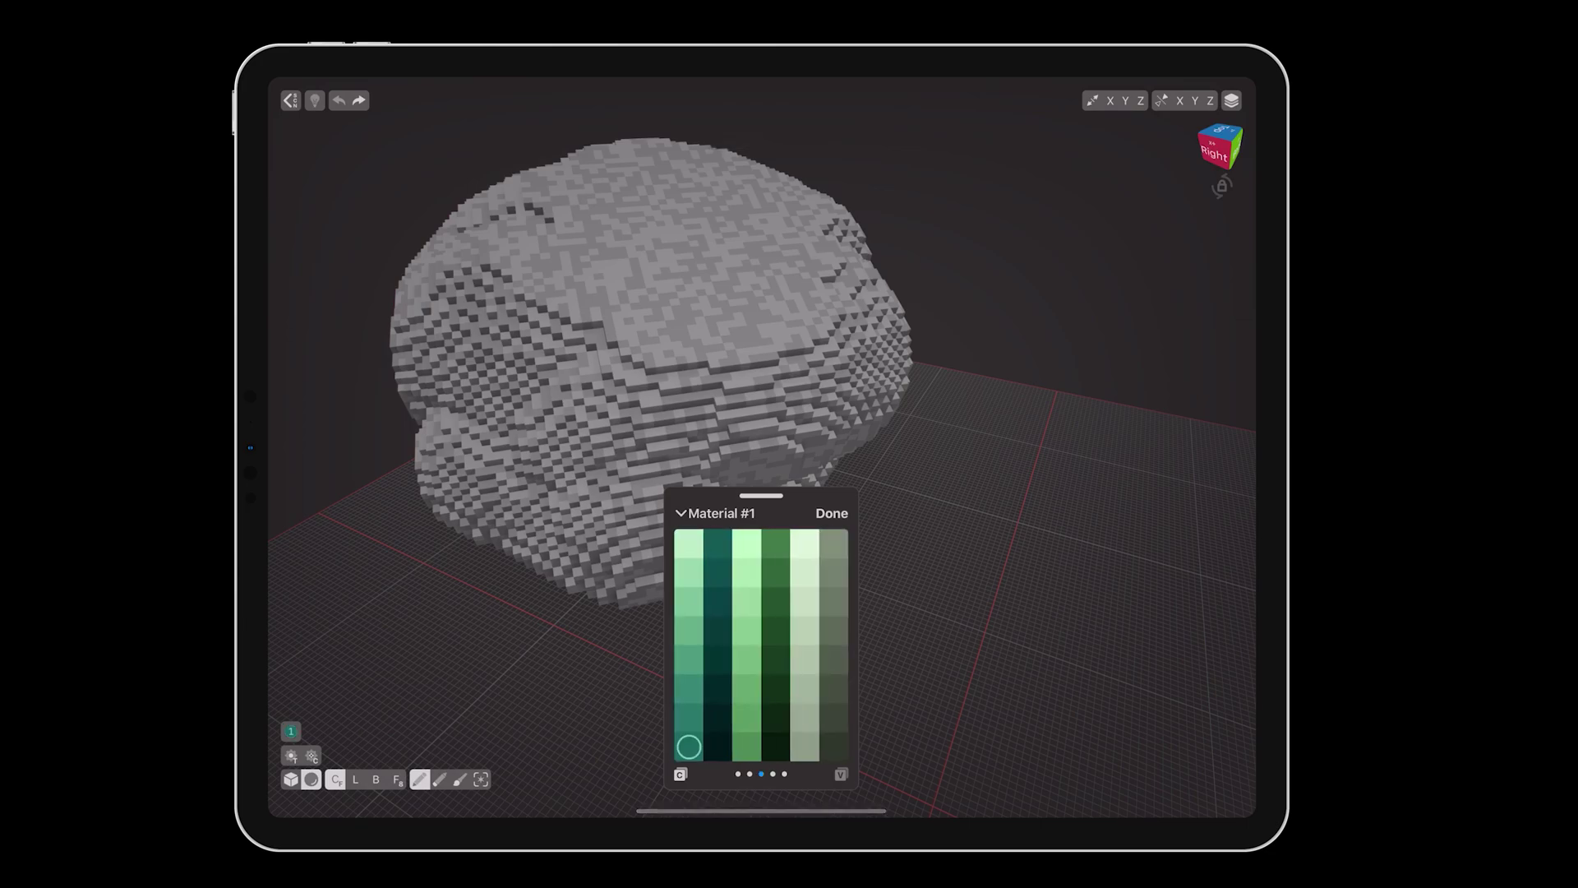
left_click(775, 539)
left_click(832, 513)
left_click_drag(310, 778, 325, 748)
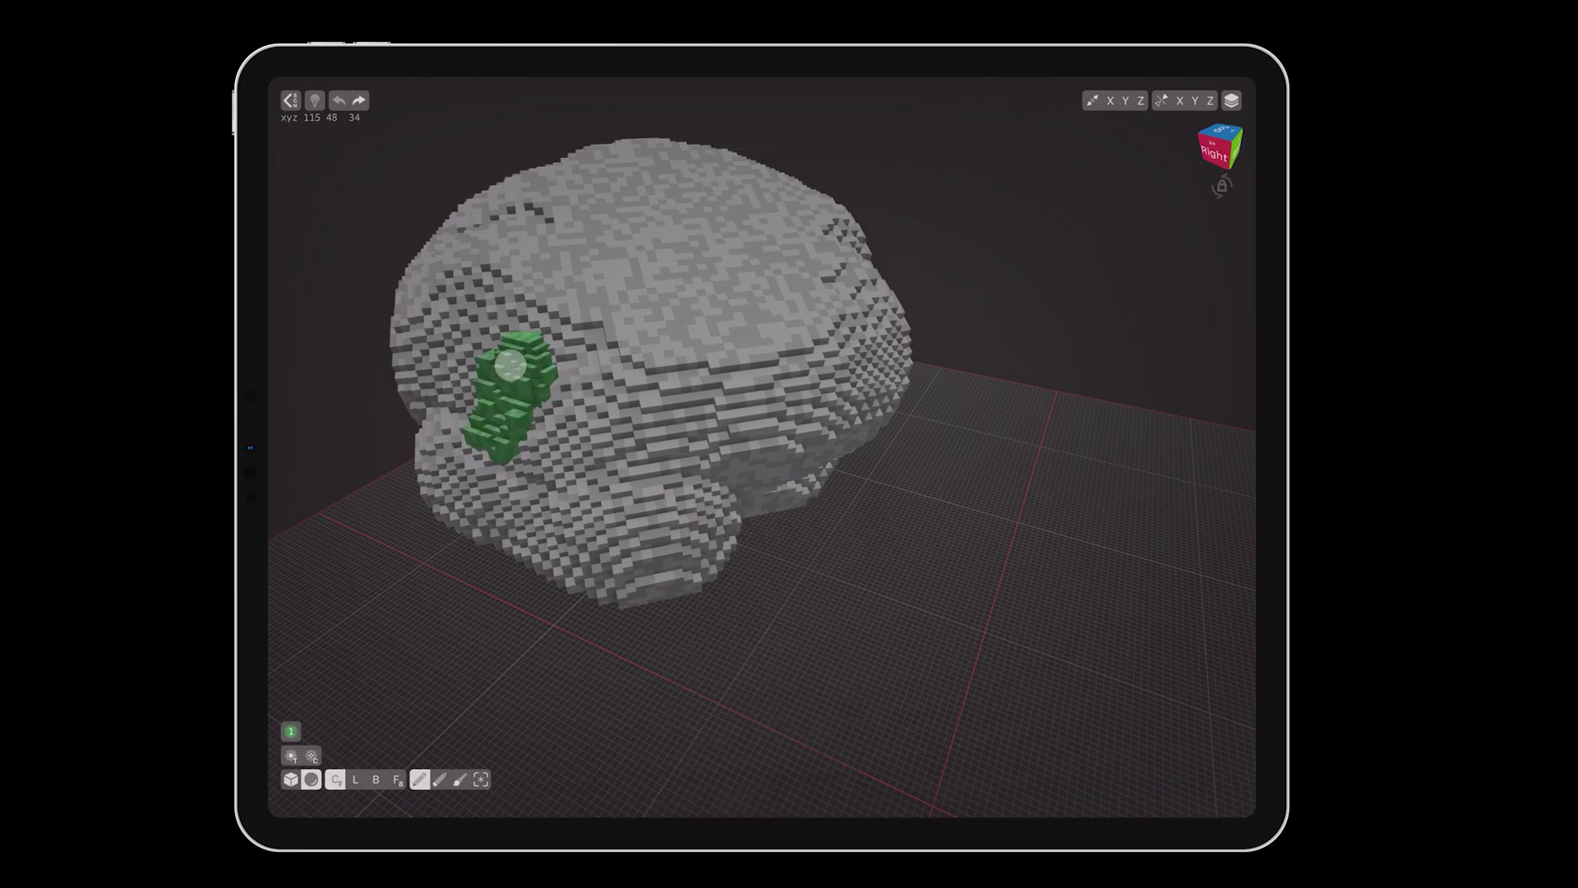
- Cover one side of the rock with a raised green moss patch that has finger-like strands reaching onto its top
left_click_drag(453, 390, 646, 523)
mouse_move(720, 397)
left_mouse_down()
mouse_move(998, 300)
mouse_move(1032, 318)
left_mouse_up()
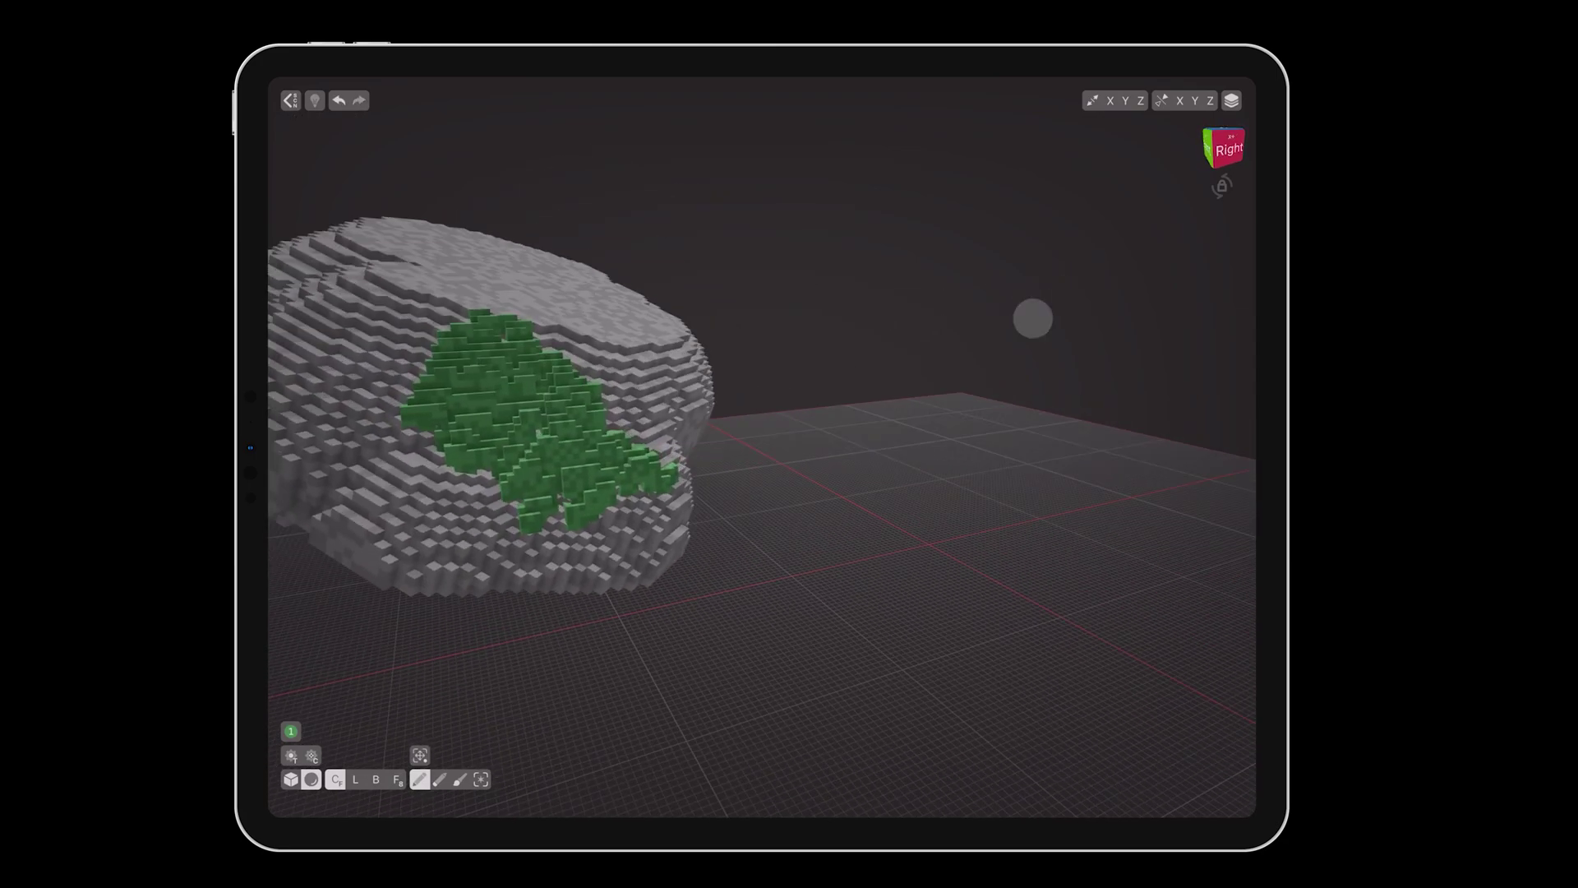
mouse_move(395, 441)
left_mouse_down()
mouse_move(499, 519)
mouse_move(603, 542)
left_mouse_up()
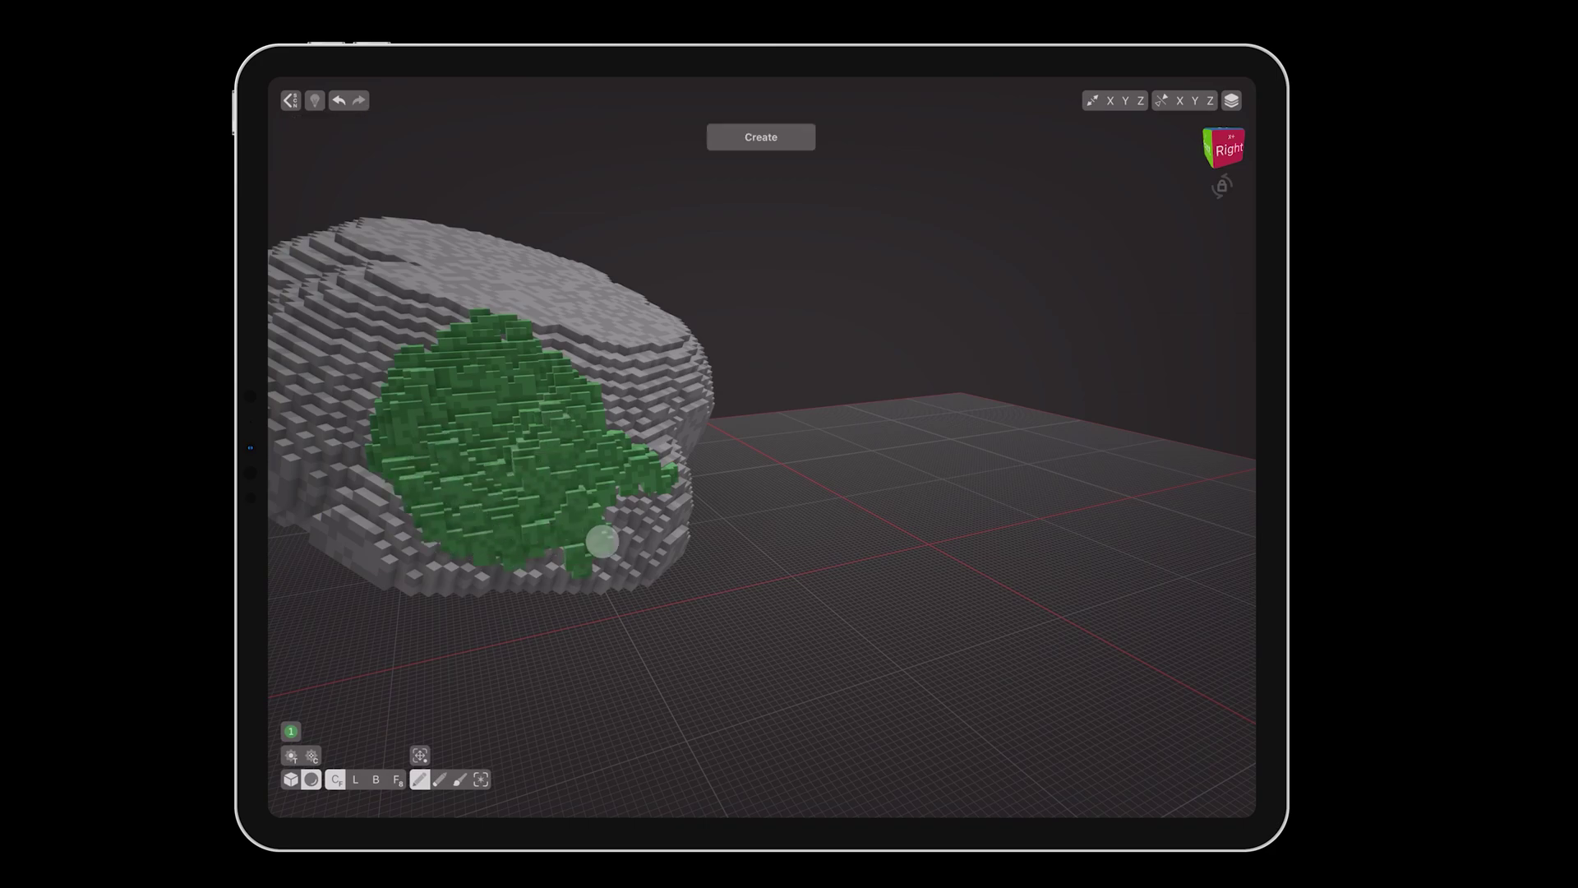
left_click_drag(813, 444, 570, 564)
mouse_move(597, 438)
left_mouse_down()
mouse_move(575, 242)
mouse_move(670, 312)
mouse_move(731, 301)
left_mouse_up()
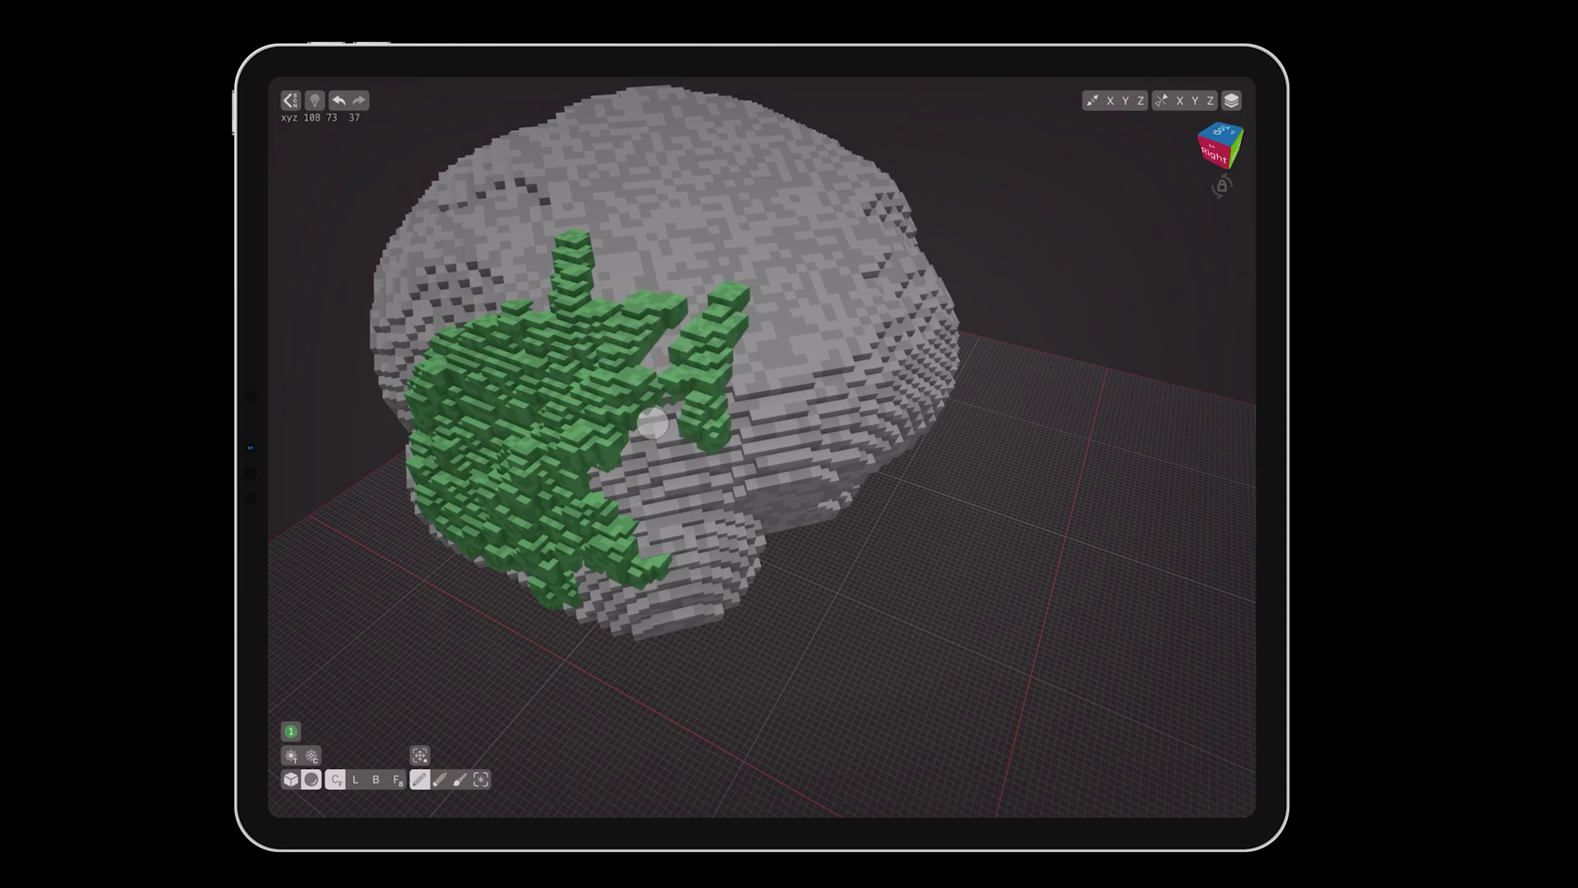
mouse_move(652, 424)
left_mouse_down()
mouse_move(658, 461)
mouse_move(585, 328)
mouse_move(433, 388)
mouse_move(432, 412)
left_mouse_up()
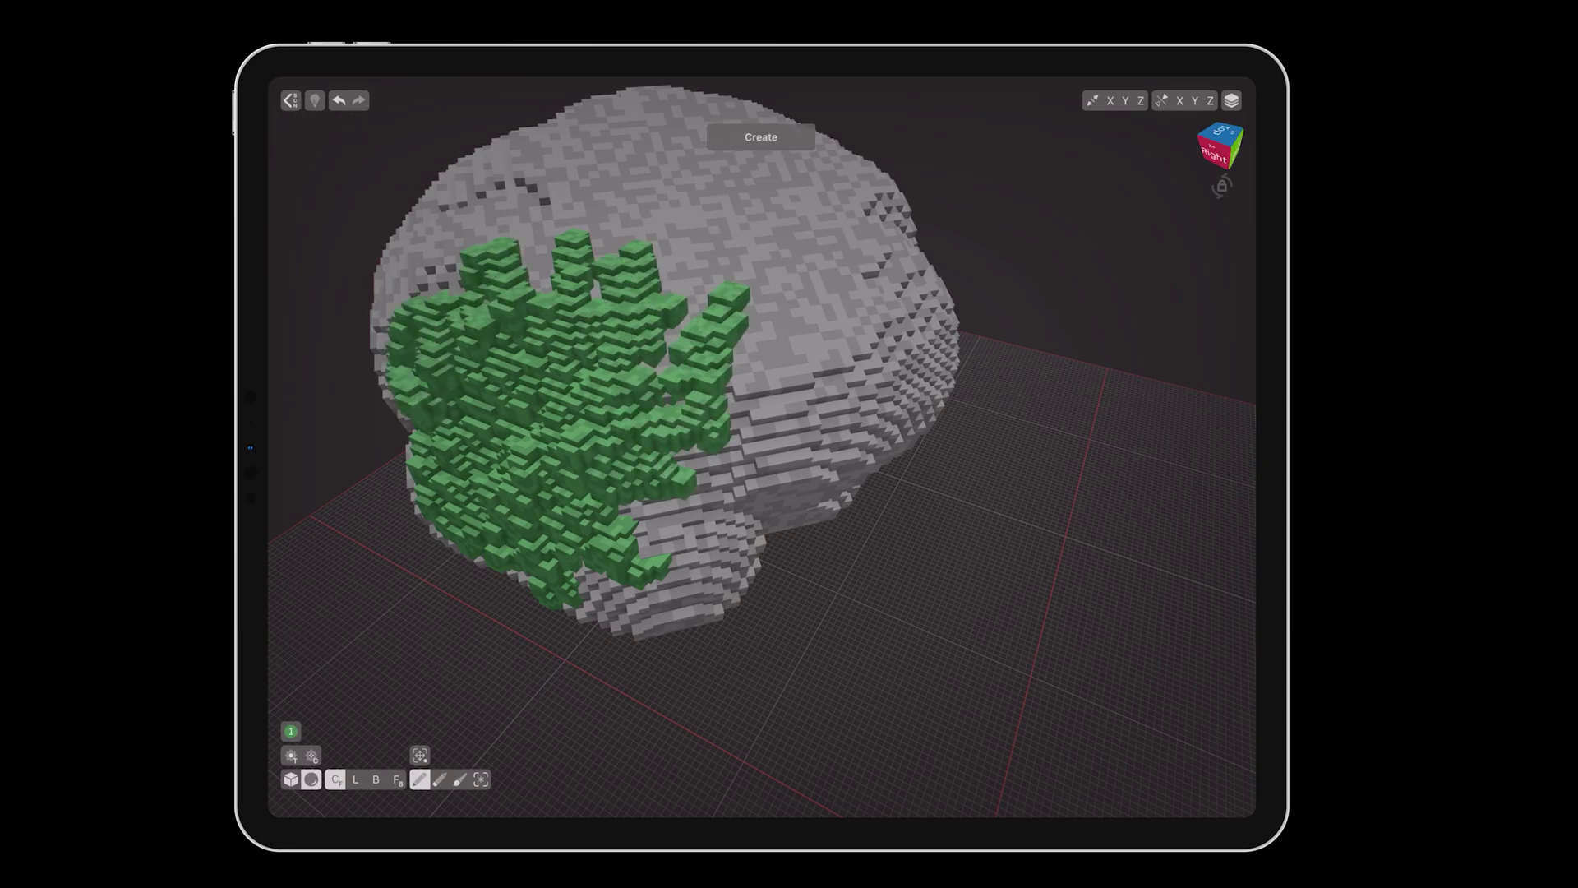
- Choose a dark green material, set the spherical brush to x1, and draw a thin branching vine over the rock's bare side and top
left_click(291, 730)
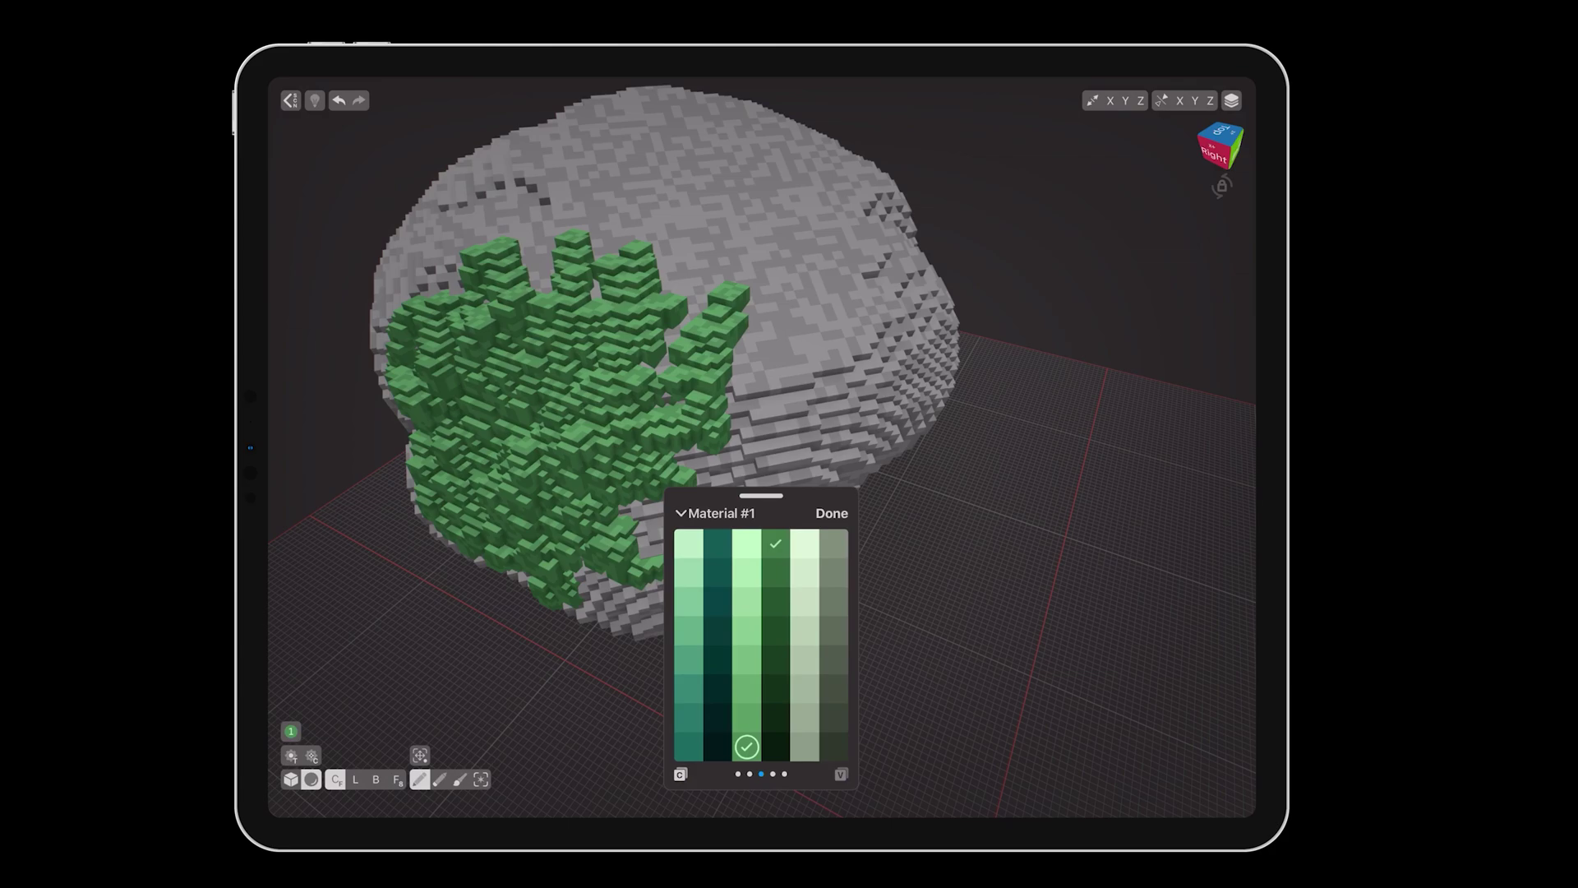
left_click(835, 512)
left_click_drag(311, 779, 317, 757)
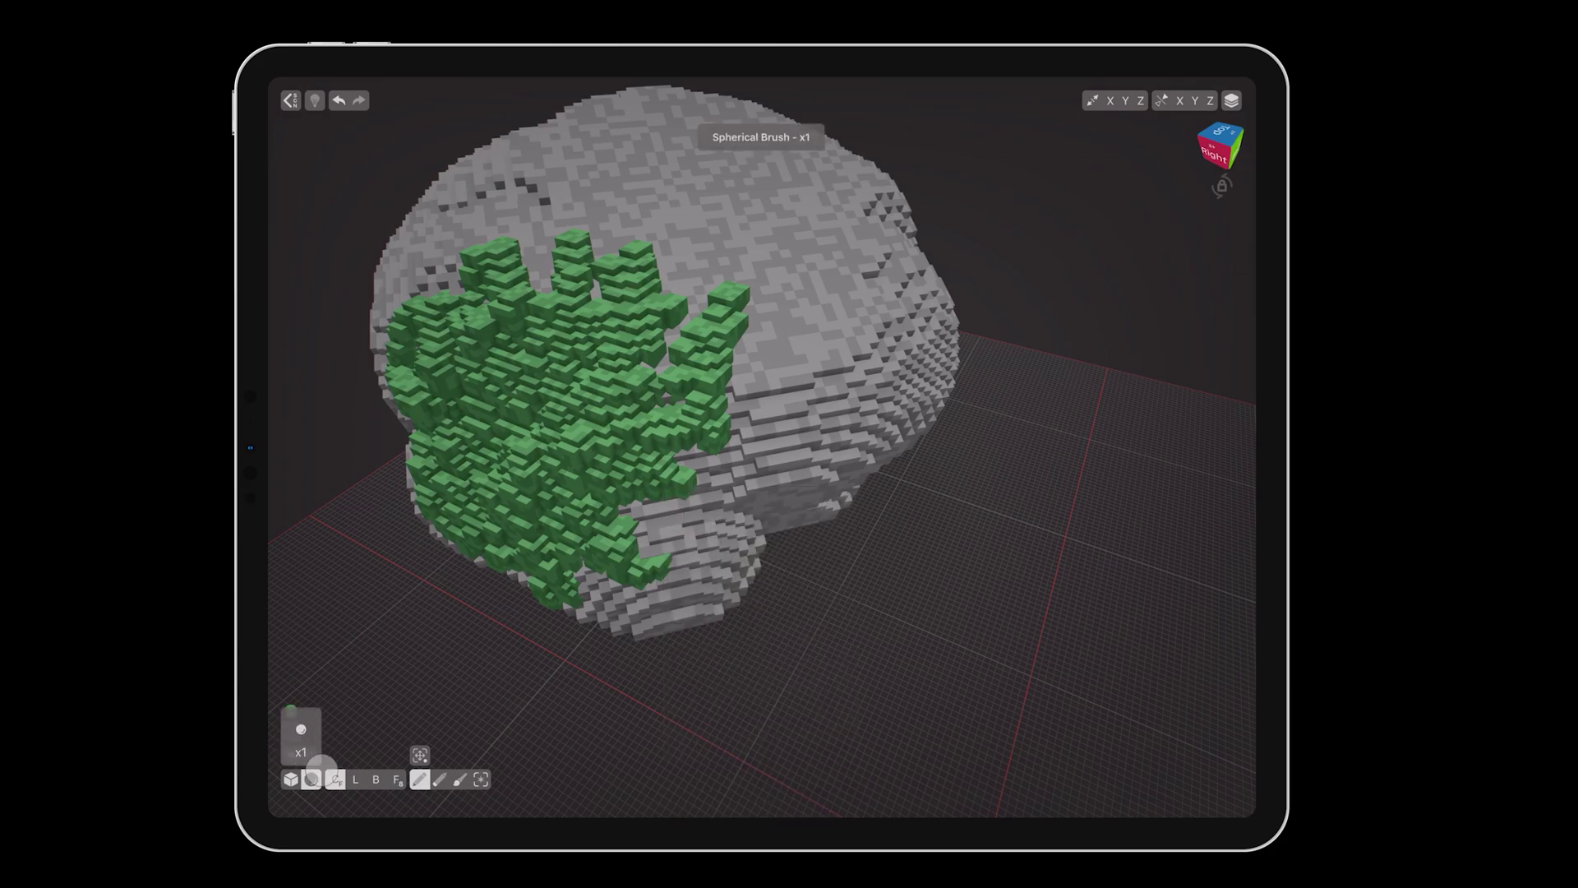
middle_click_drag(855, 477, 774, 566)
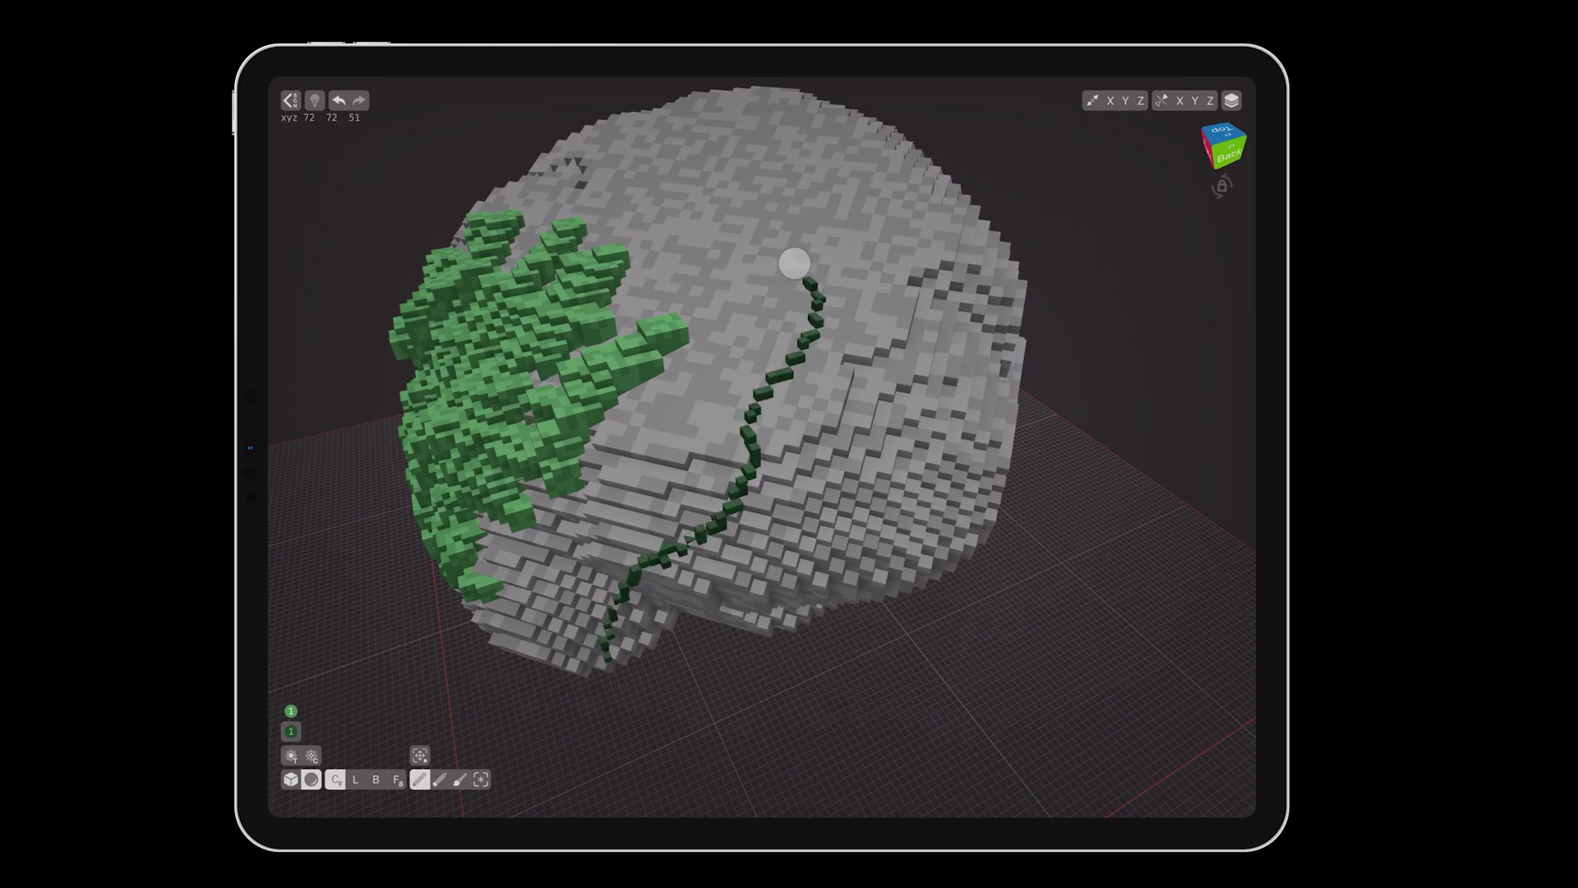
left_click_drag(794, 263, 763, 160)
left_click_drag(961, 288, 906, 176)
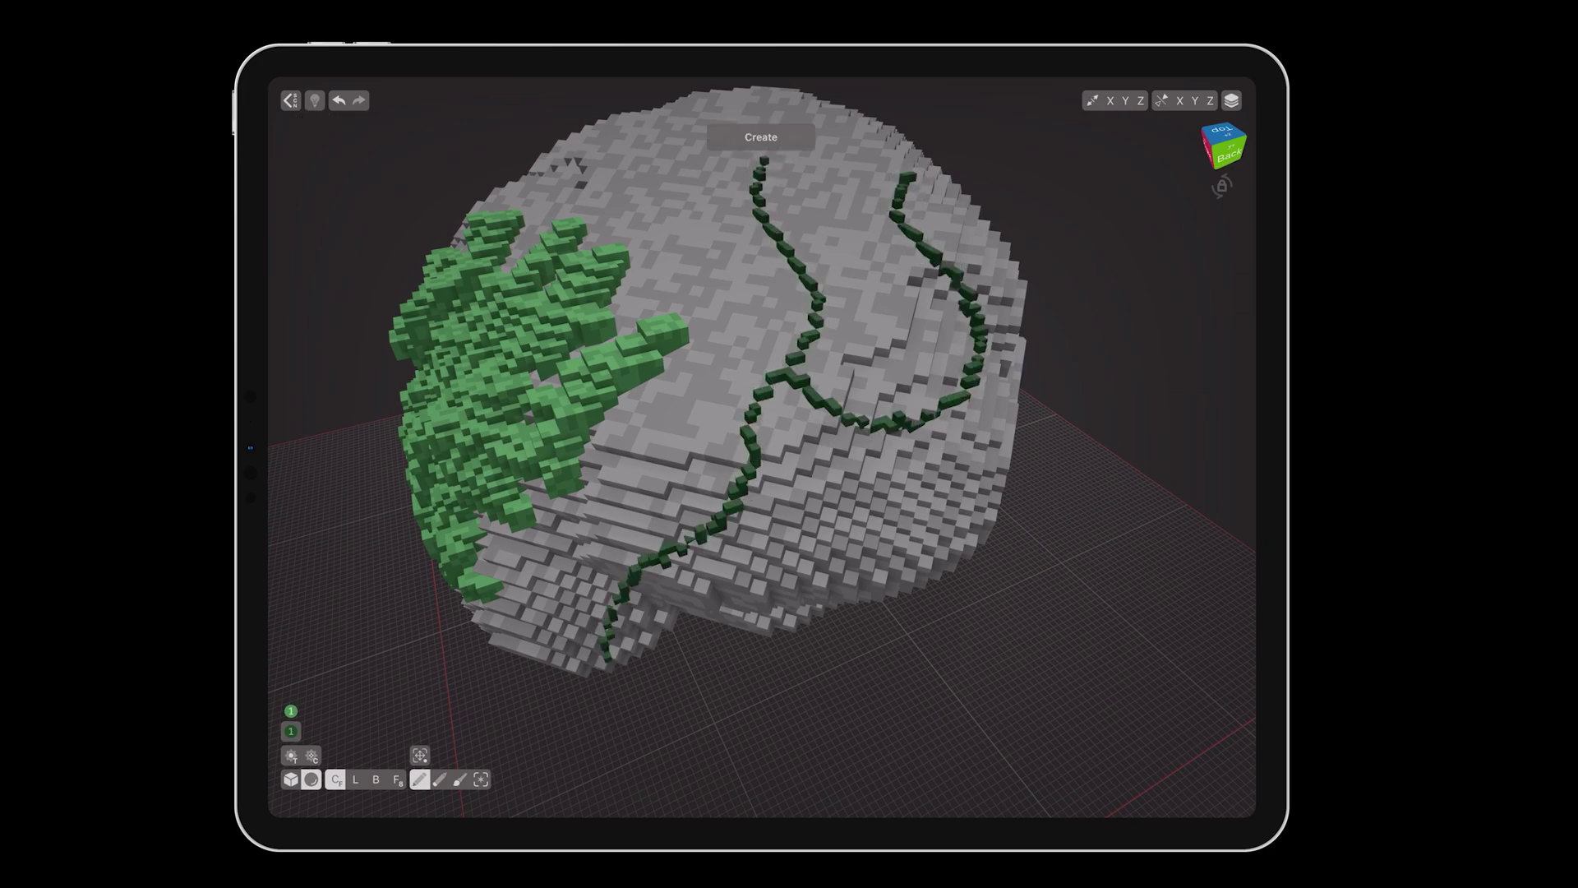
left_click_drag(752, 497, 904, 502)
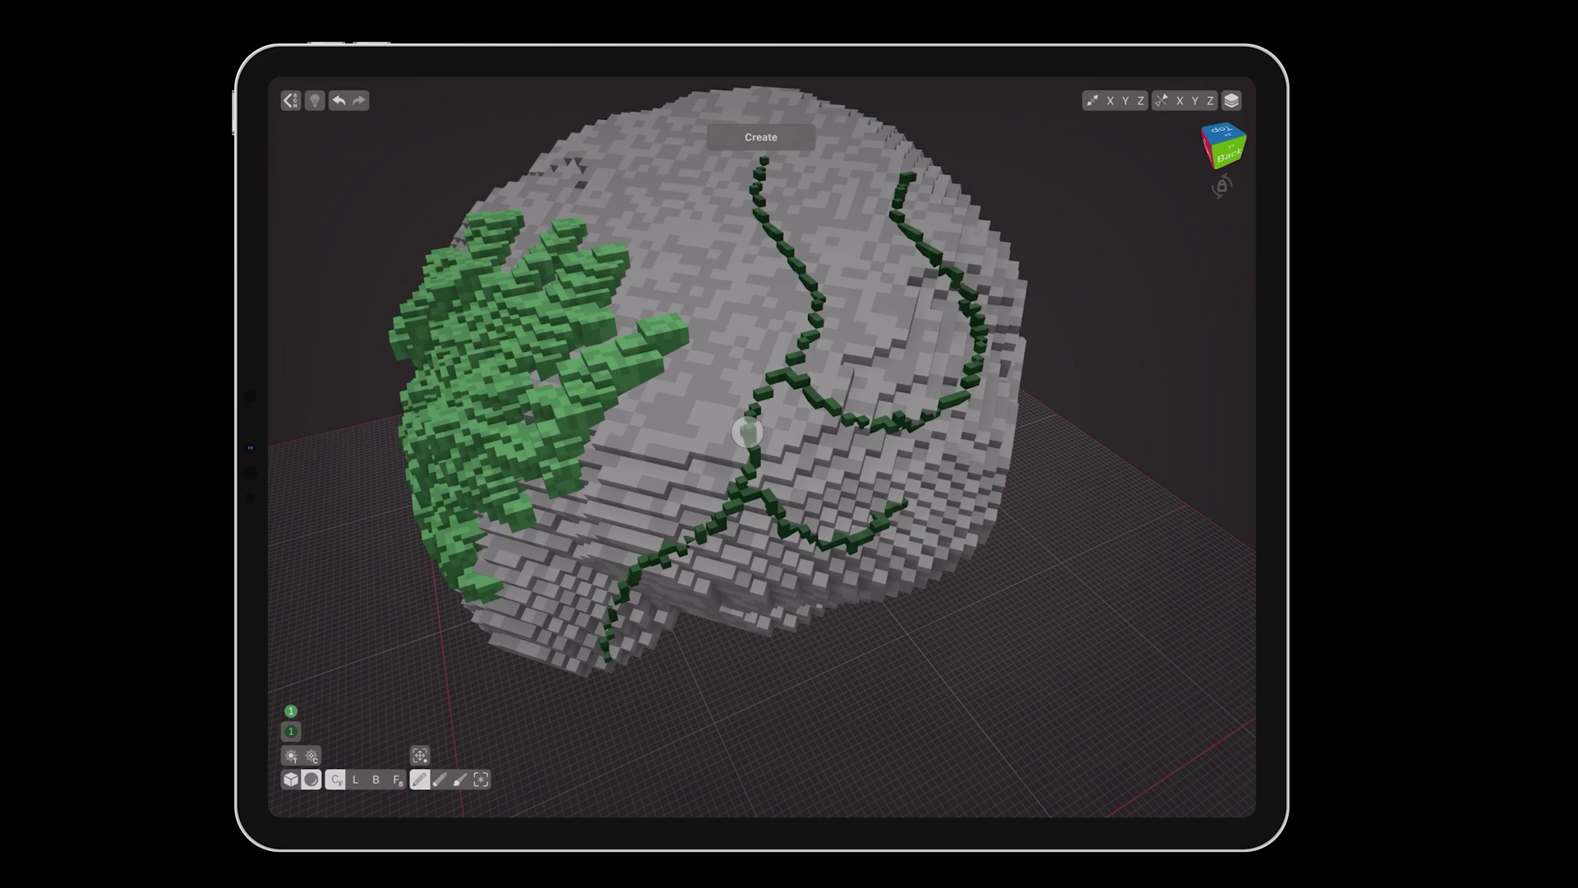